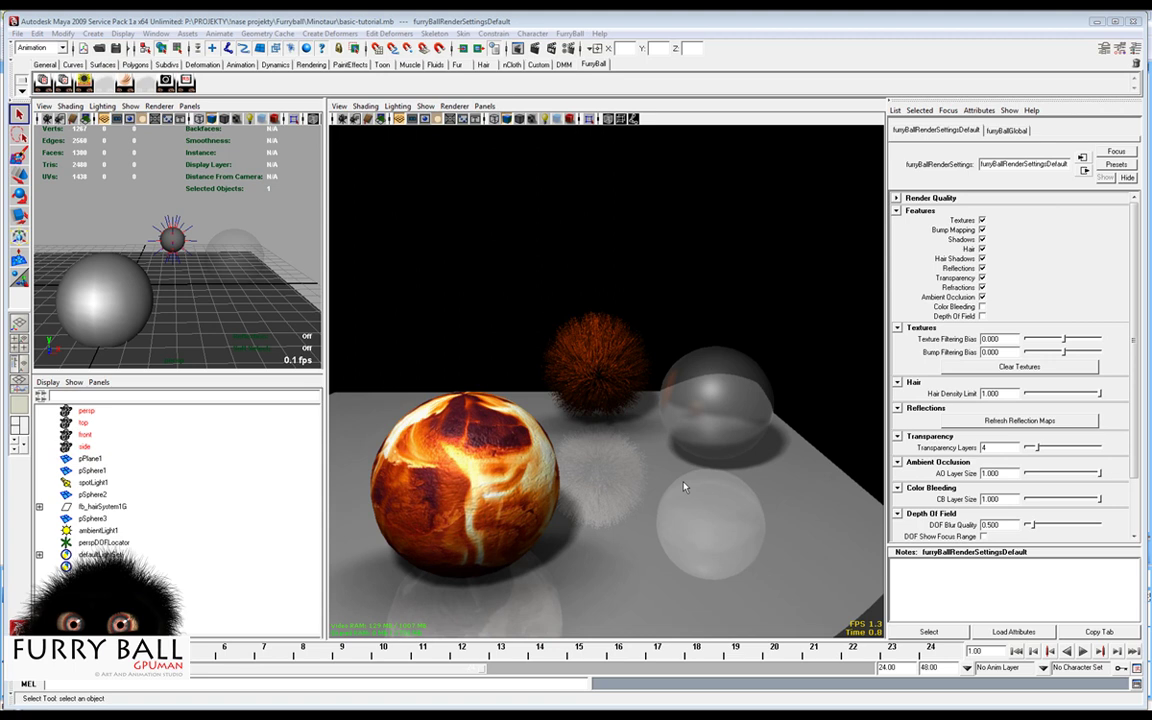
Switch ambient occlusion off and back on, comparing the rendered view while orbiting the scene.
alt+drag(675, 500, 674, 491)
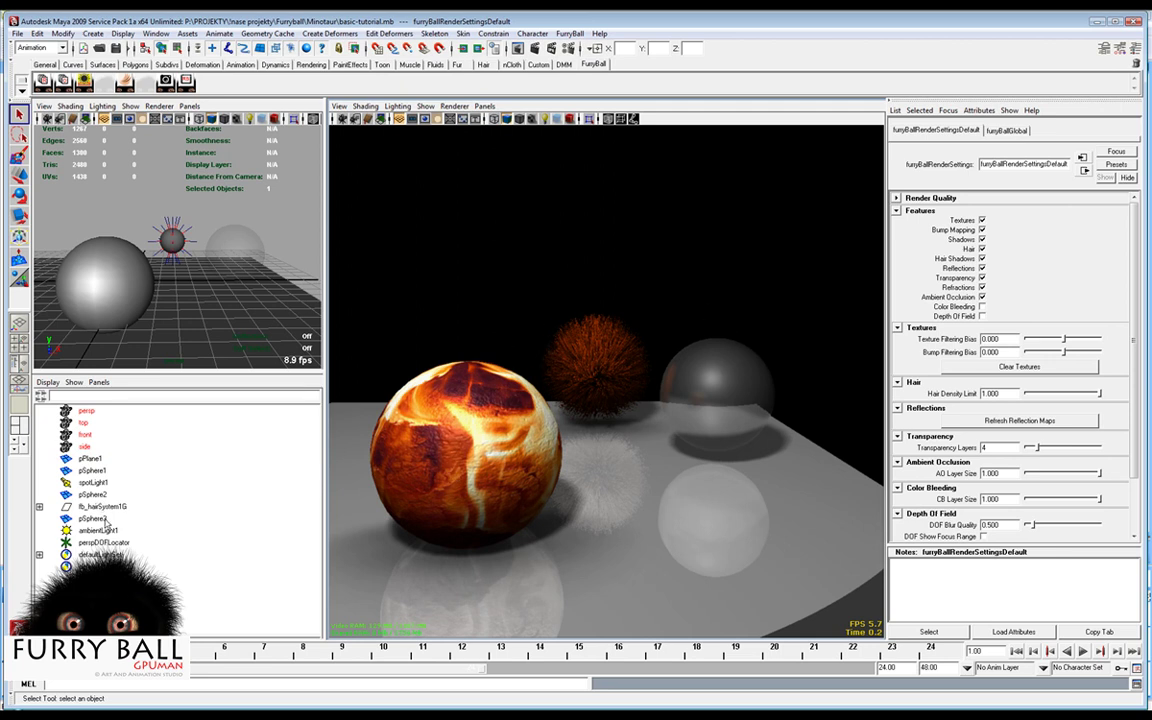
click(982, 298)
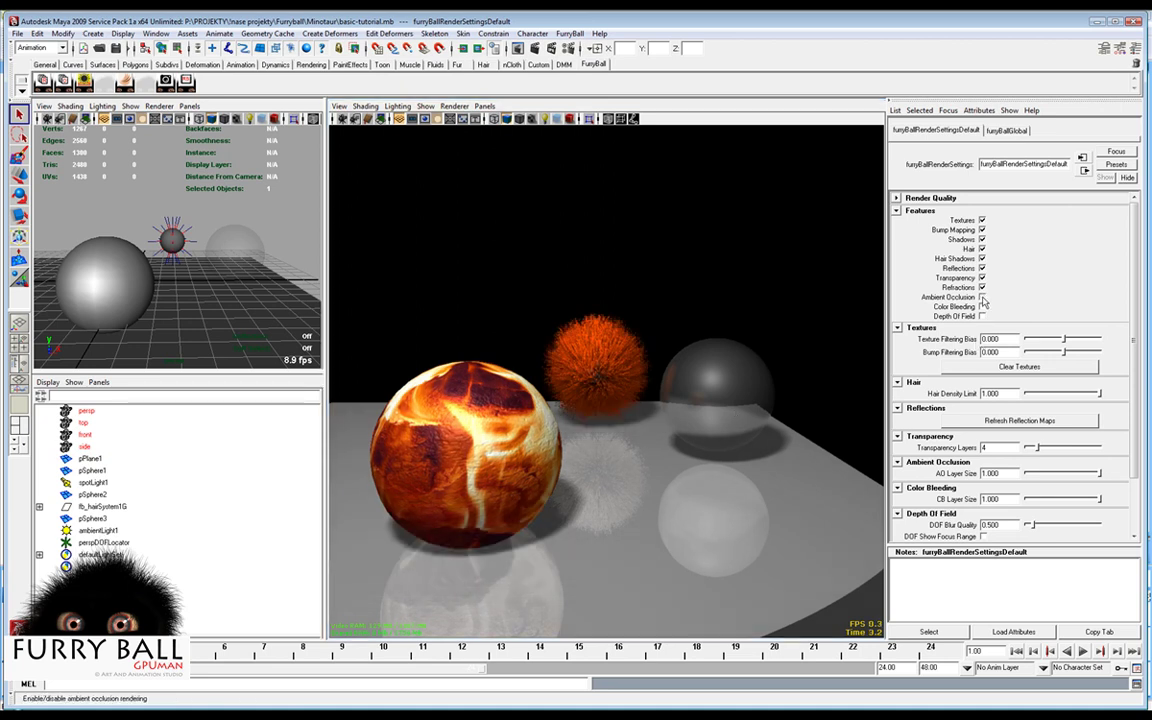
click(983, 298)
alt+drag(440, 465, 465, 503)
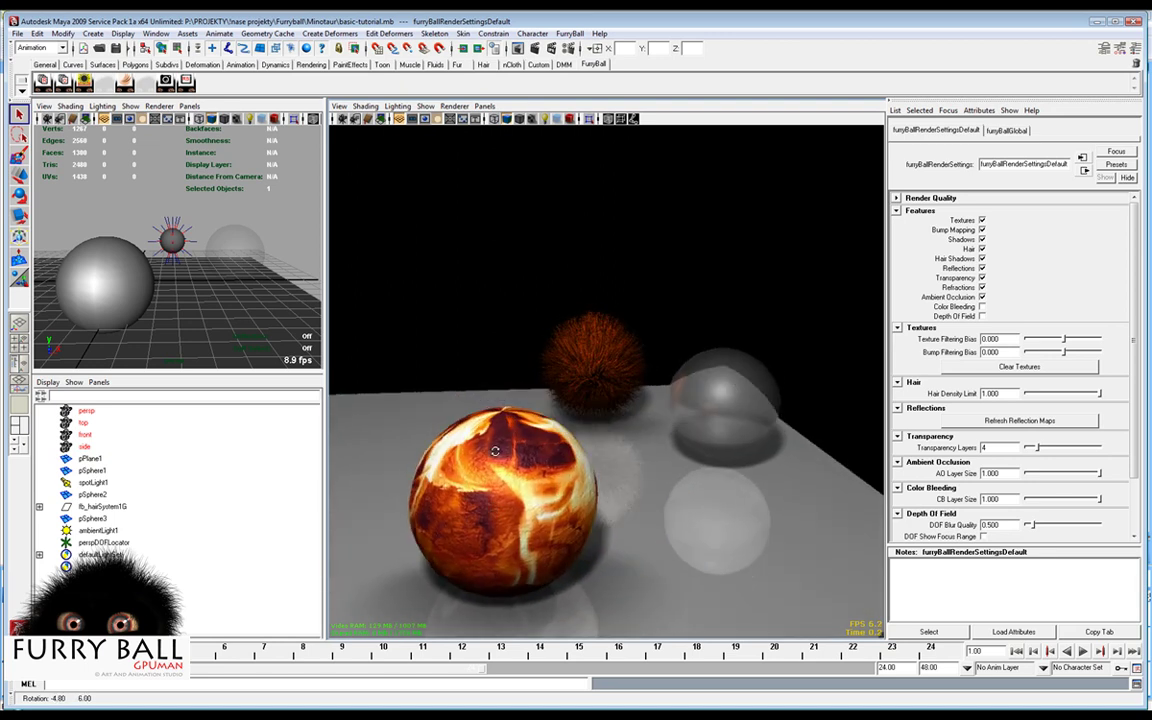
Set the large viewport's renderer to FurryBall with the Default render node.
click(454, 106)
mouse_move(465, 147)
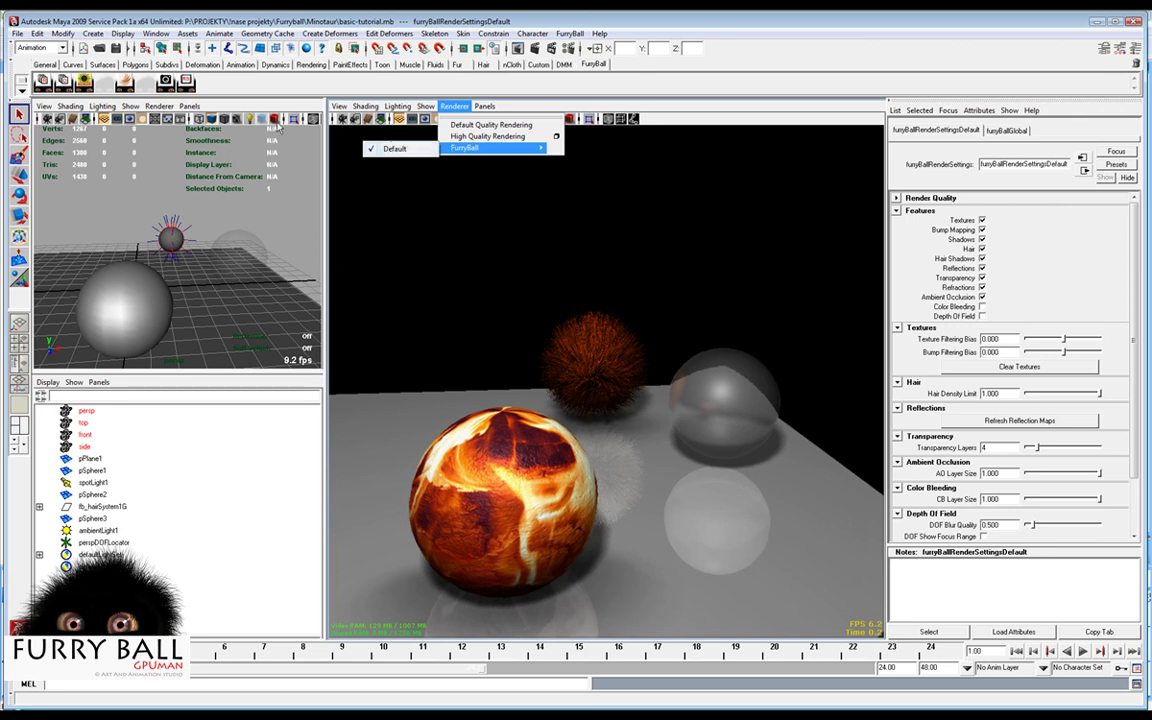
click(412, 150)
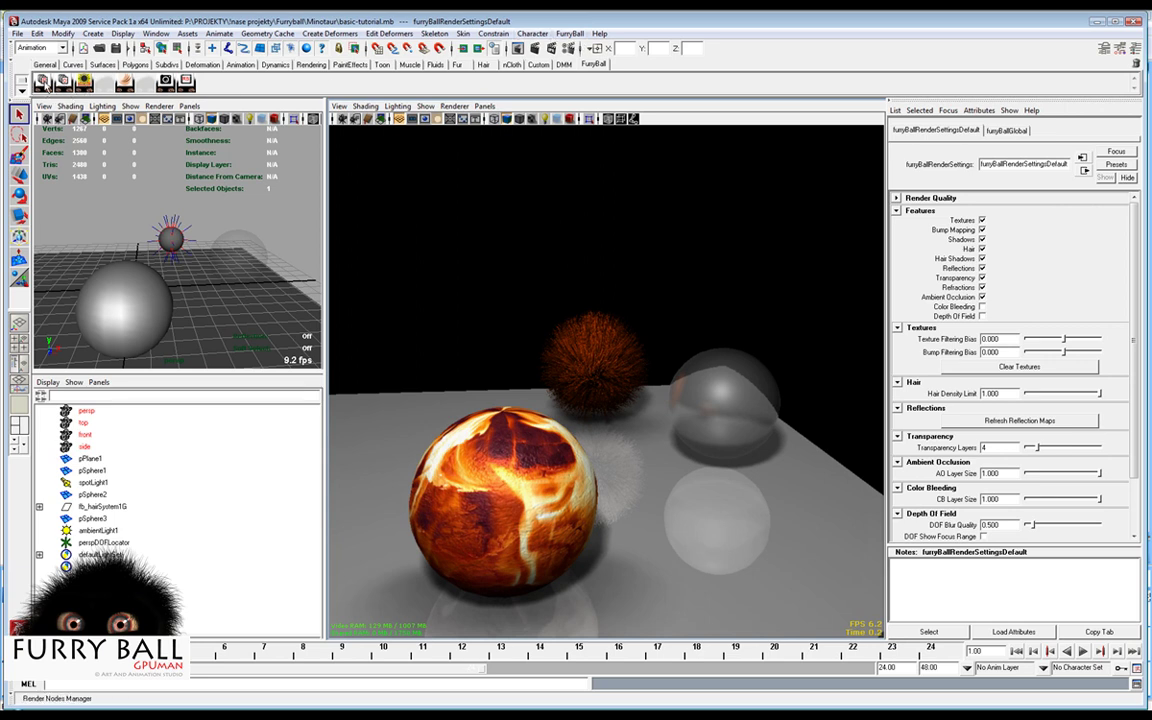
Open FurryBall's Render Nodes Manager and place its window over the outliner.
click(44, 82)
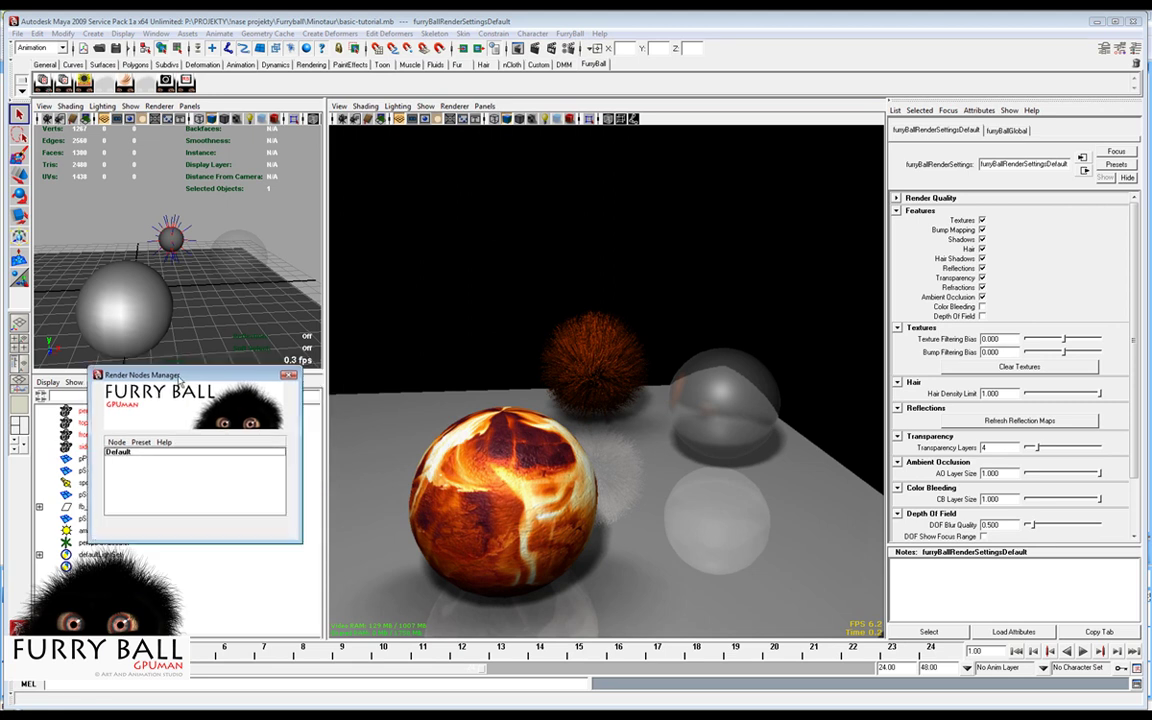
click(570, 33)
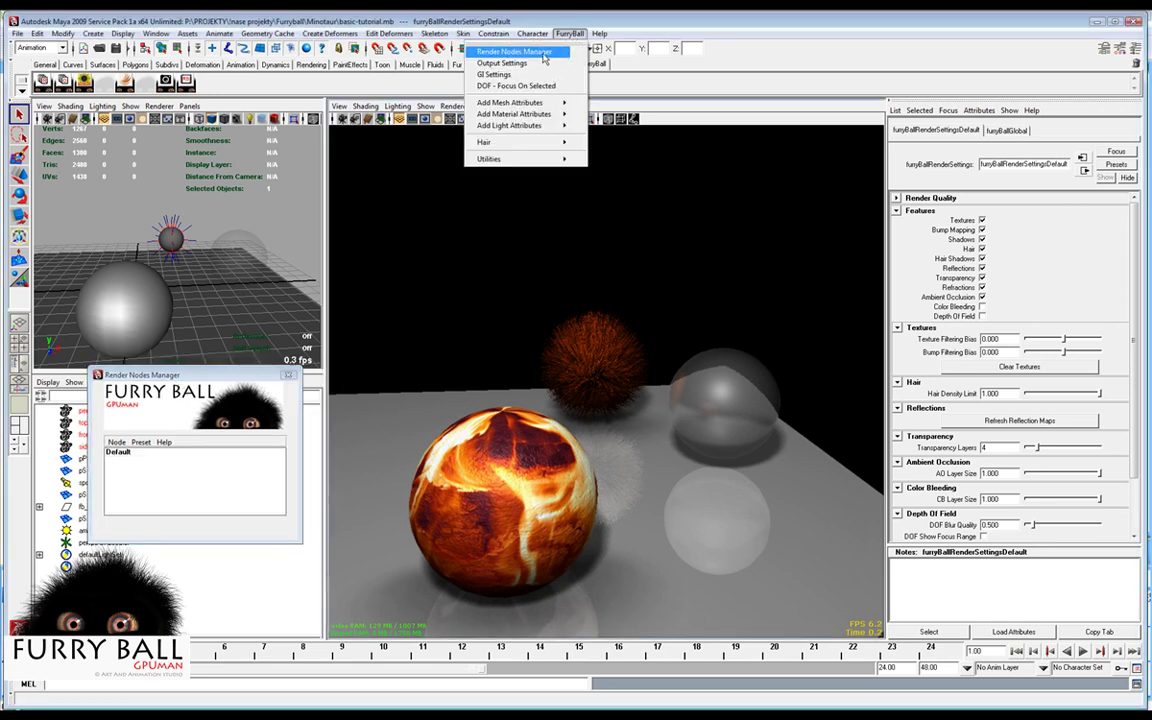
drag(236, 371, 238, 380)
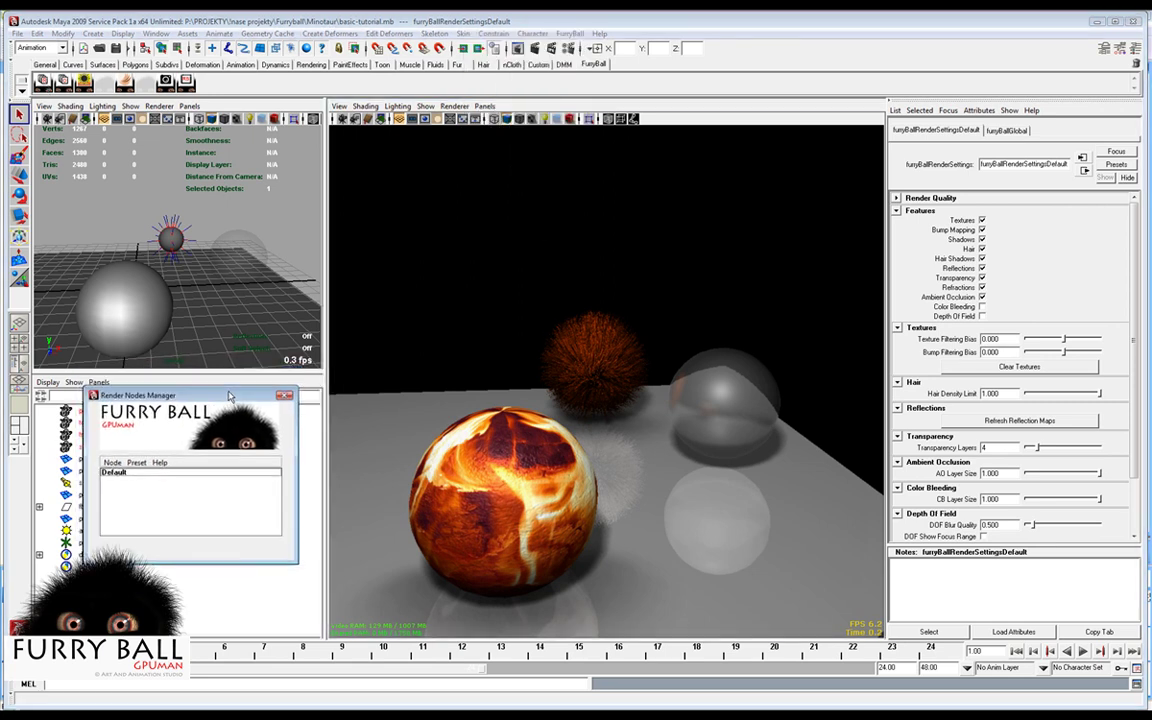
Duplicate the Default render node in the Render Nodes Manager.
click(130, 462)
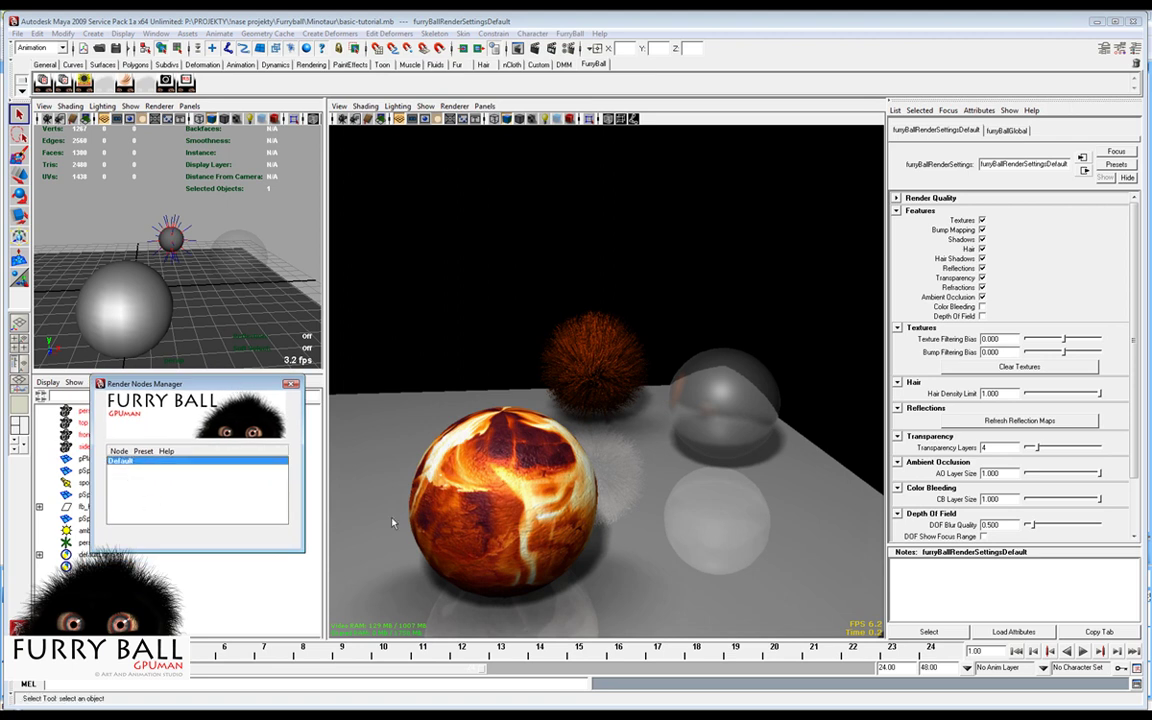
click(119, 451)
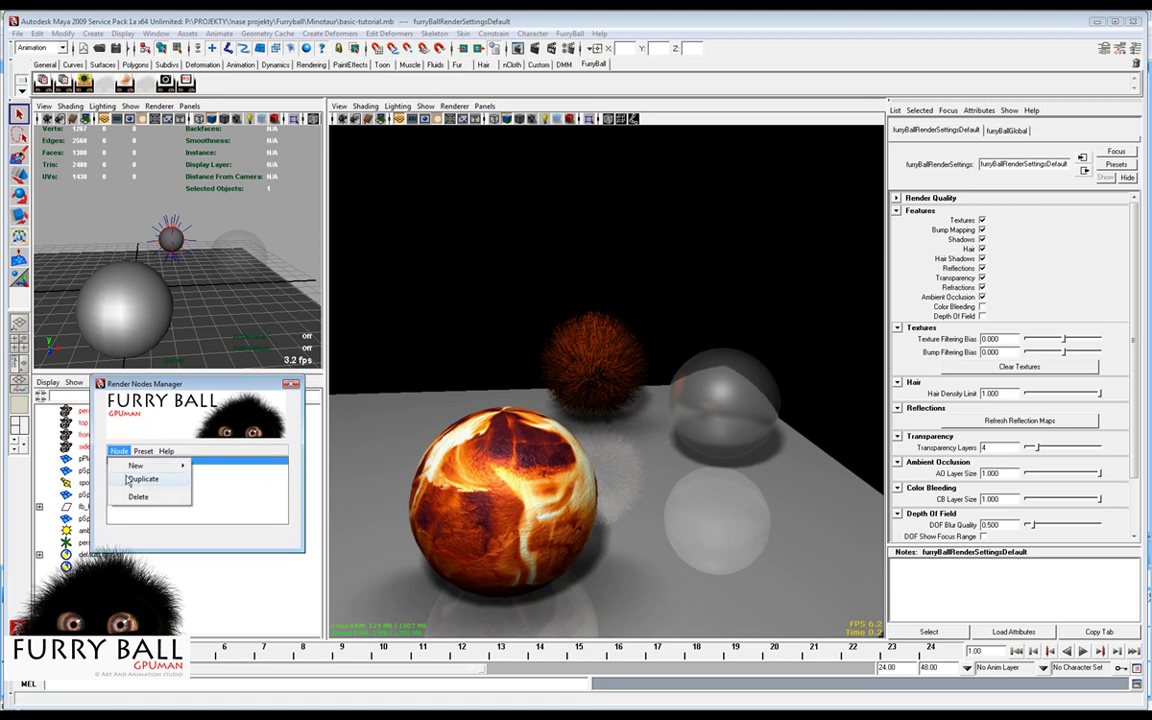
mouse_move(137, 471)
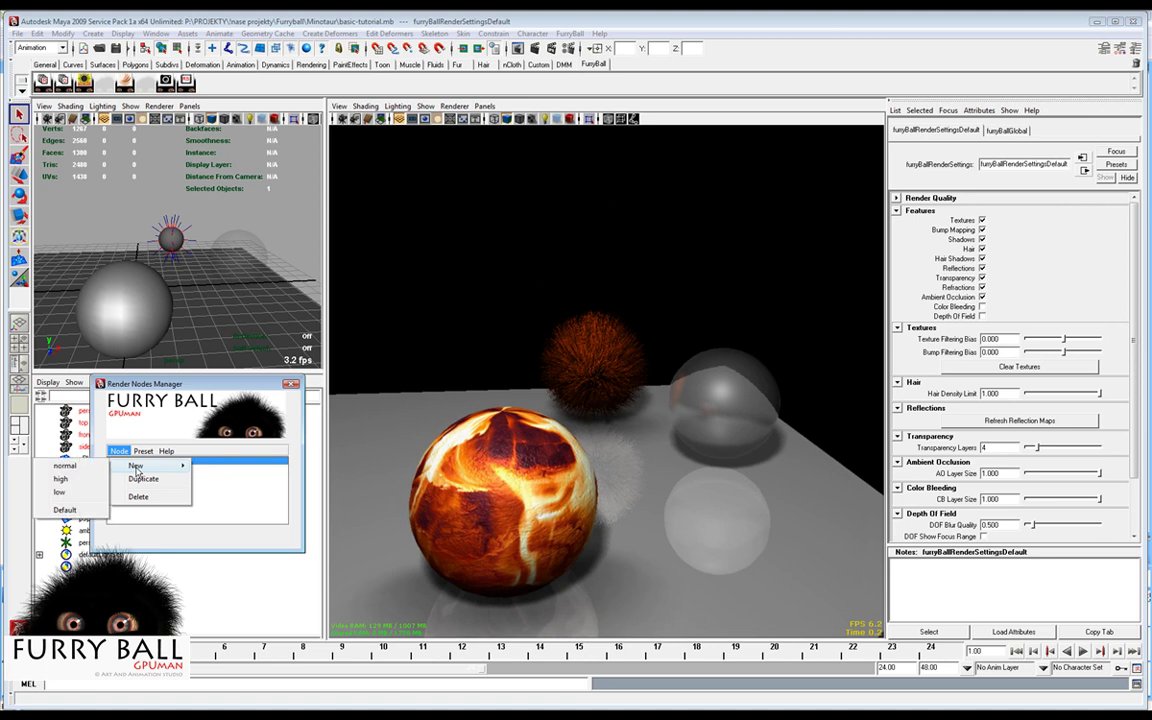
click(119, 451)
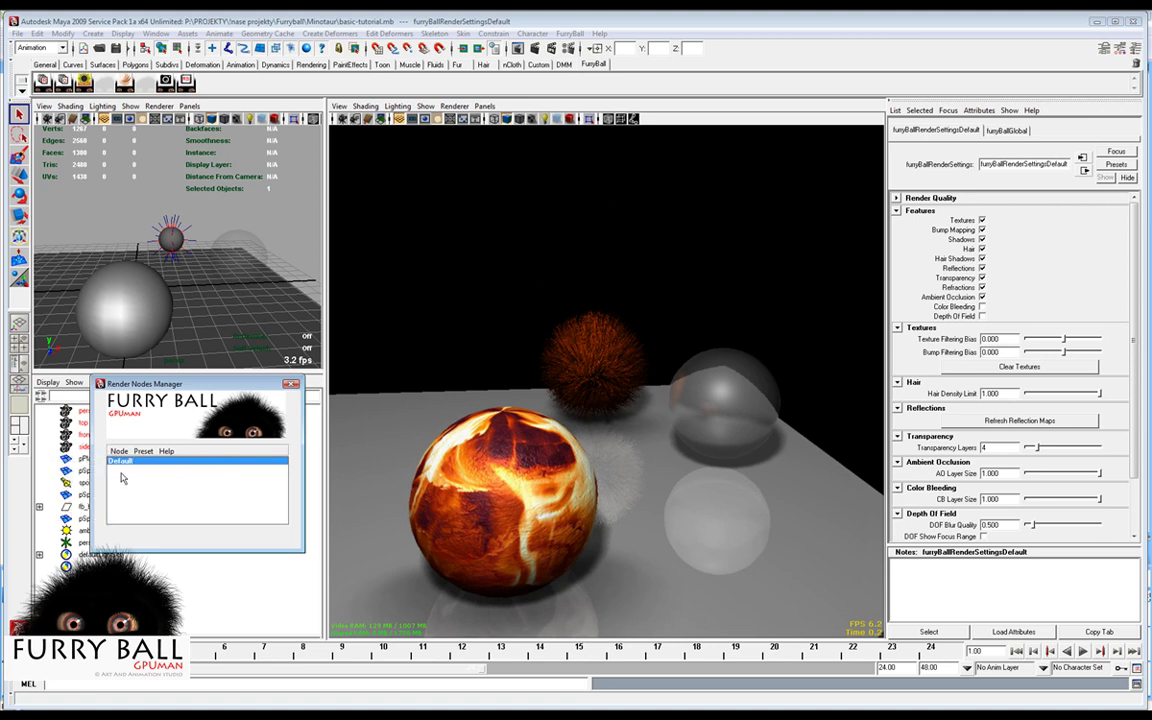
click(119, 451)
click(135, 482)
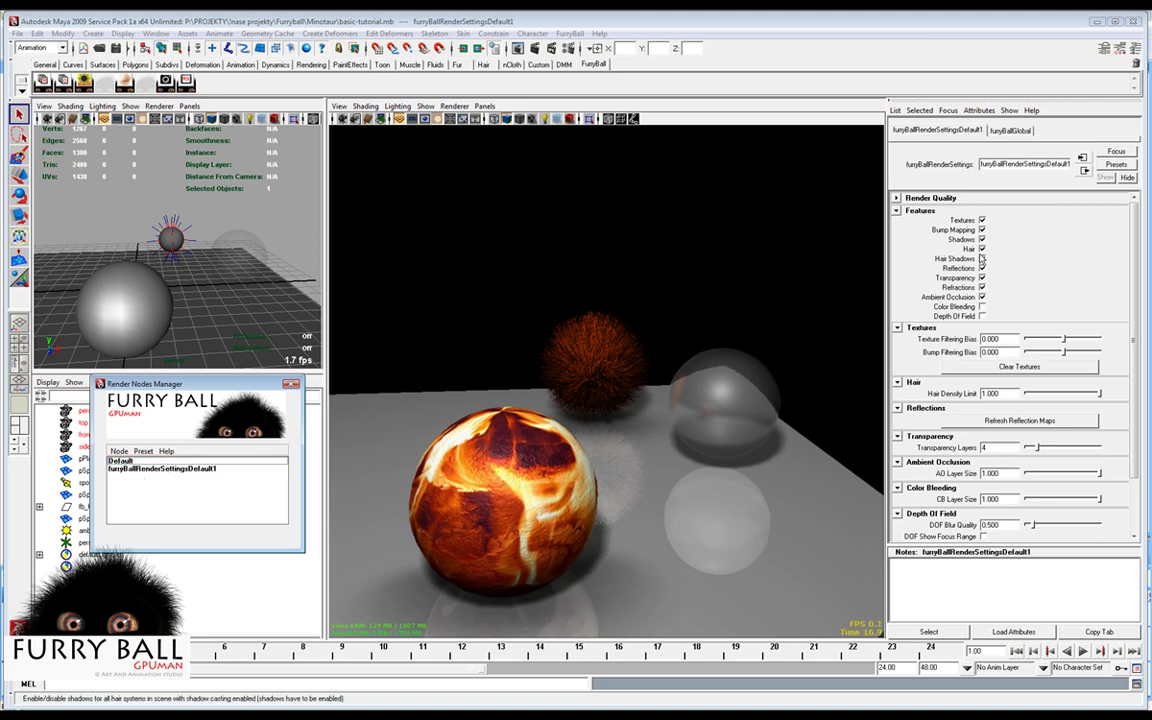
Rename the duplicated render settings node as low.
double_click(1030, 165)
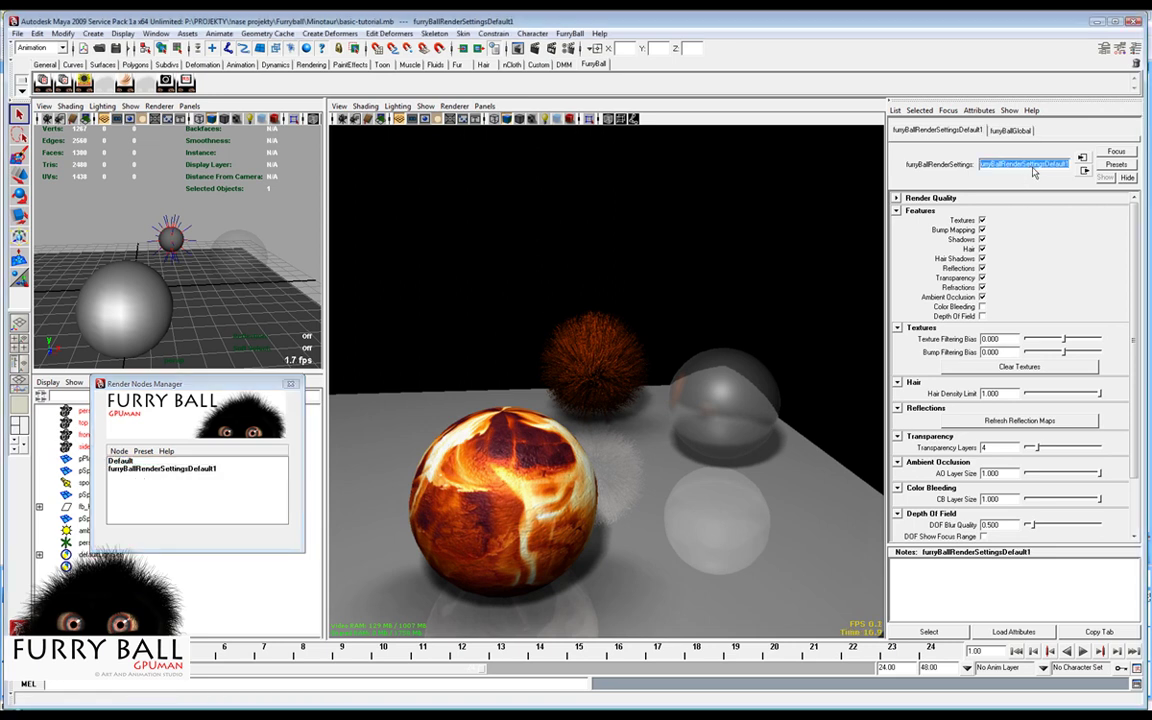
text(low)
key(Return)
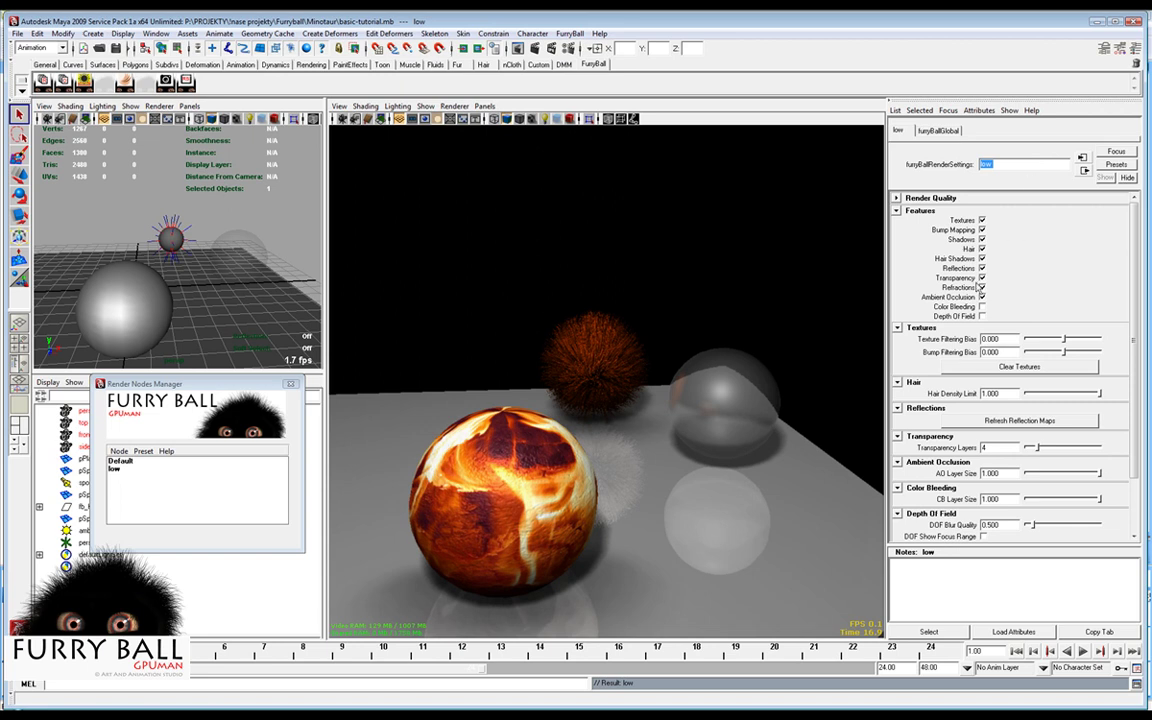
Select the low render node and set its render quality Samples to 0.2.
click(121, 461)
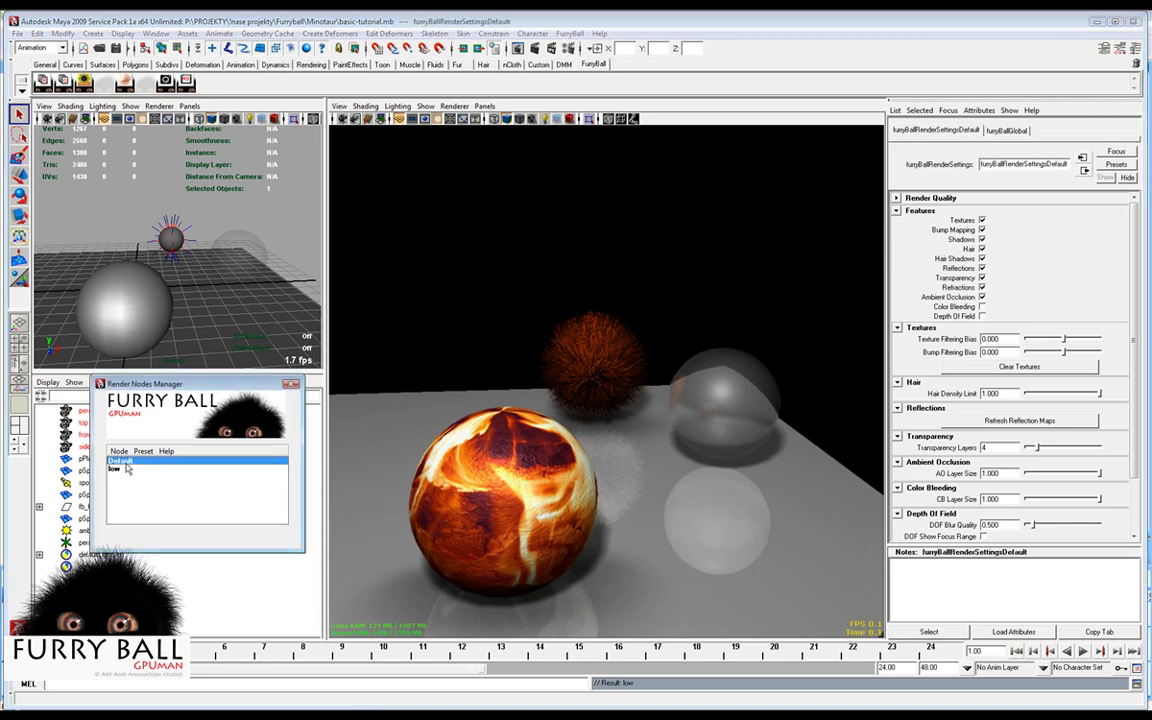
click(116, 469)
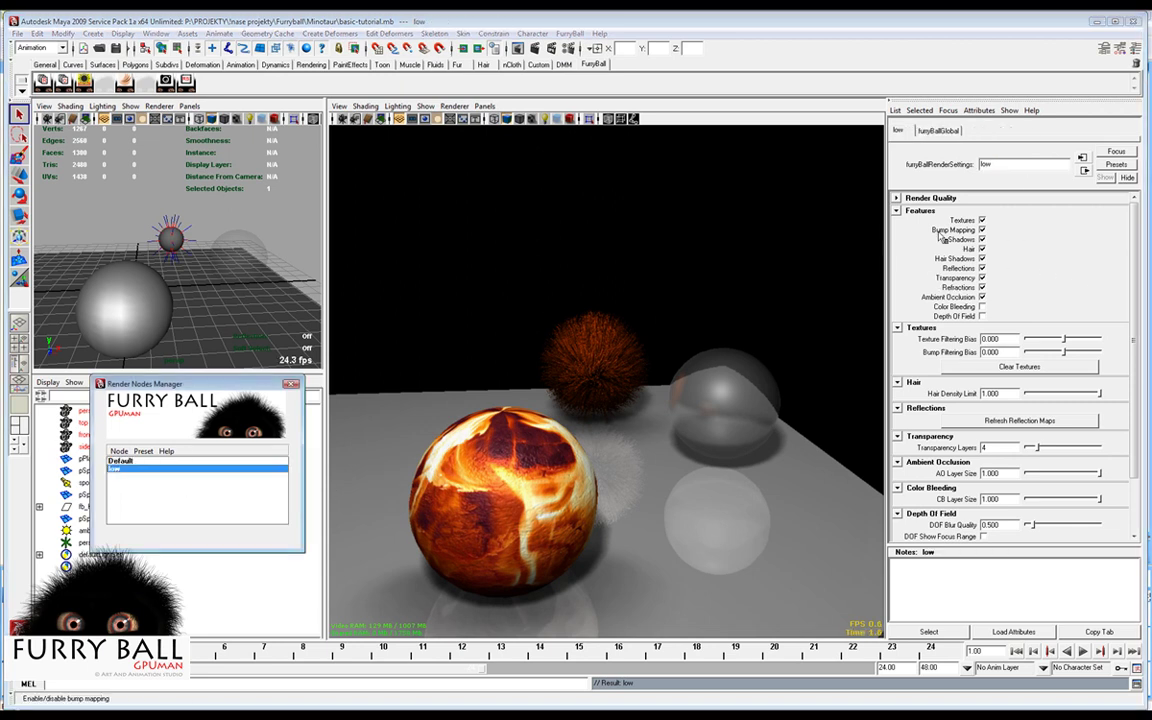
alt+drag(716, 418, 676, 394)
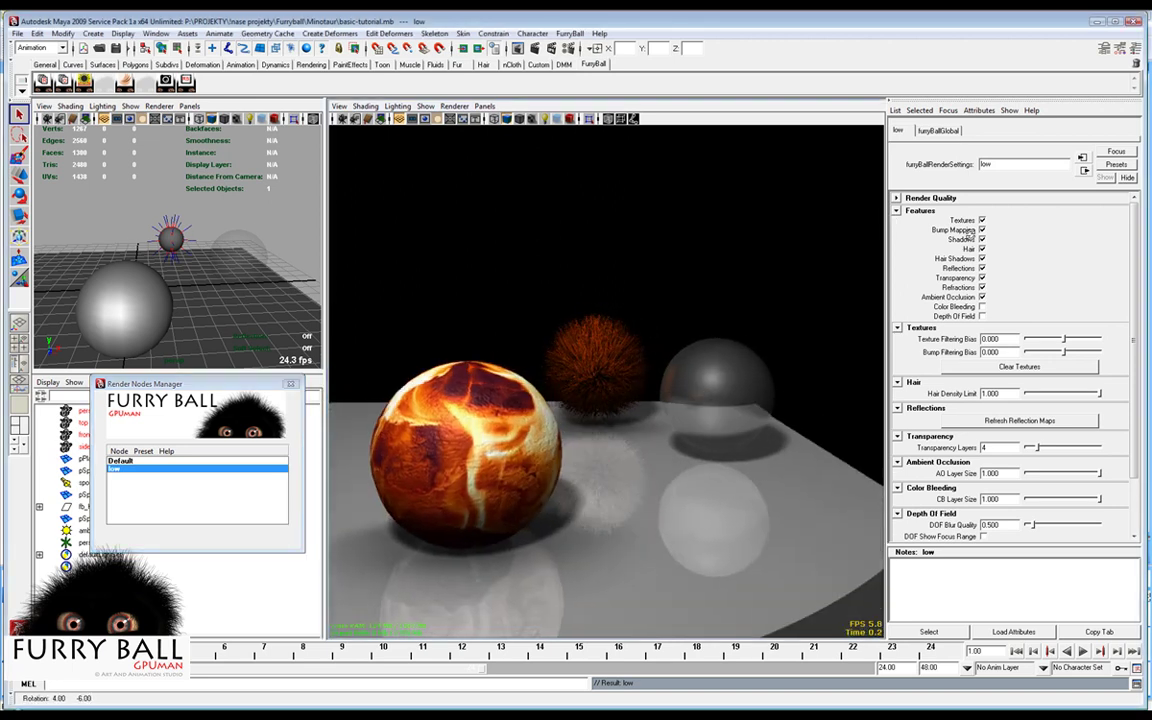
click(897, 198)
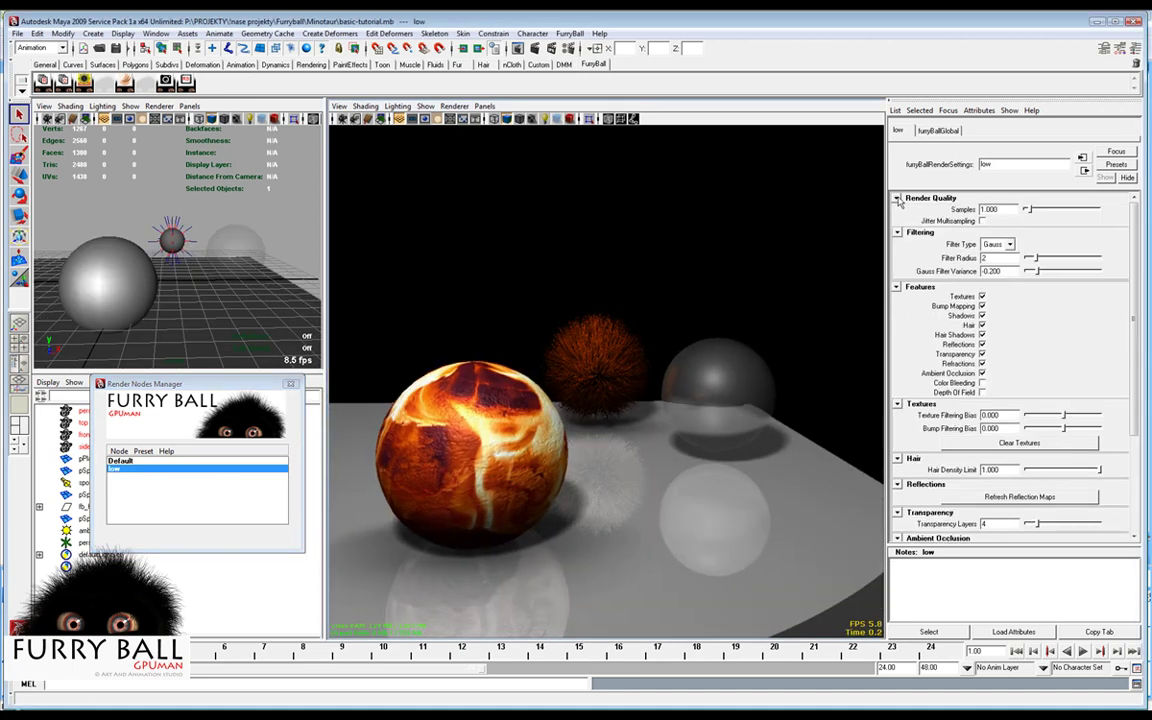
click(1006, 212)
text(0)
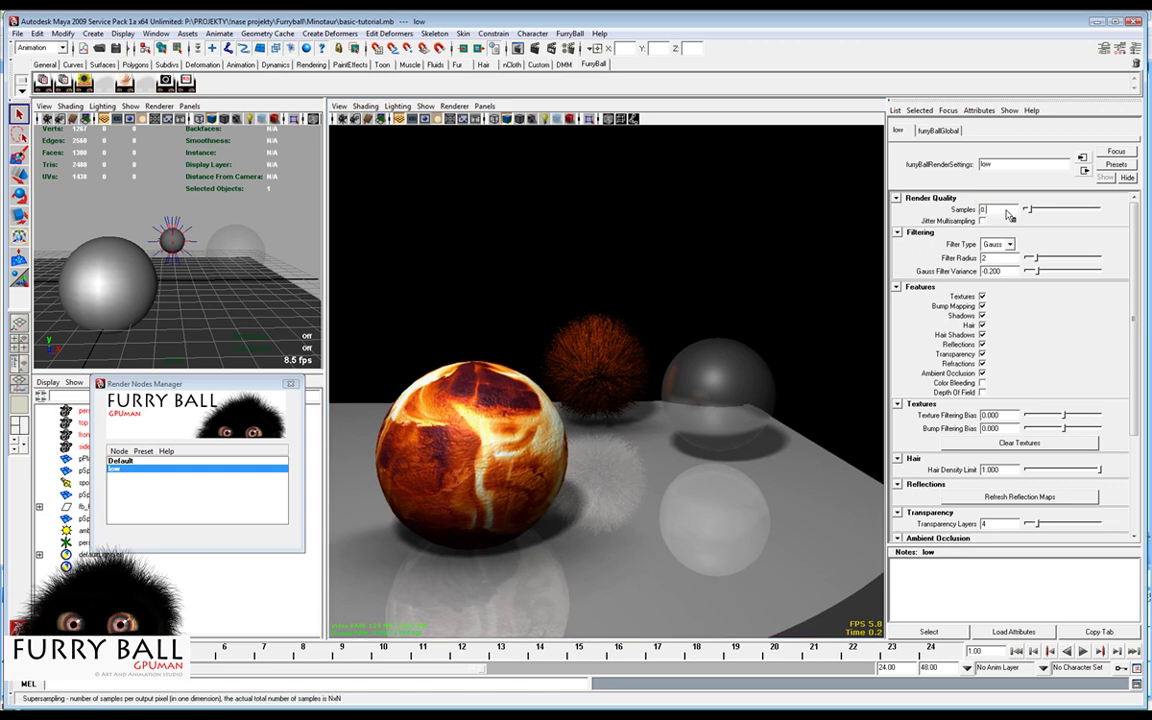
text(.2)
key(Return)
Compare the viewport render between the low and Default render nodes, finishing with Default selected.
alt+drag(625, 566, 746, 489)
mouse_move(746, 489)
alt+right_down()
mouse_move(640, 489)
mouse_move(750, 489)
alt+right_up()
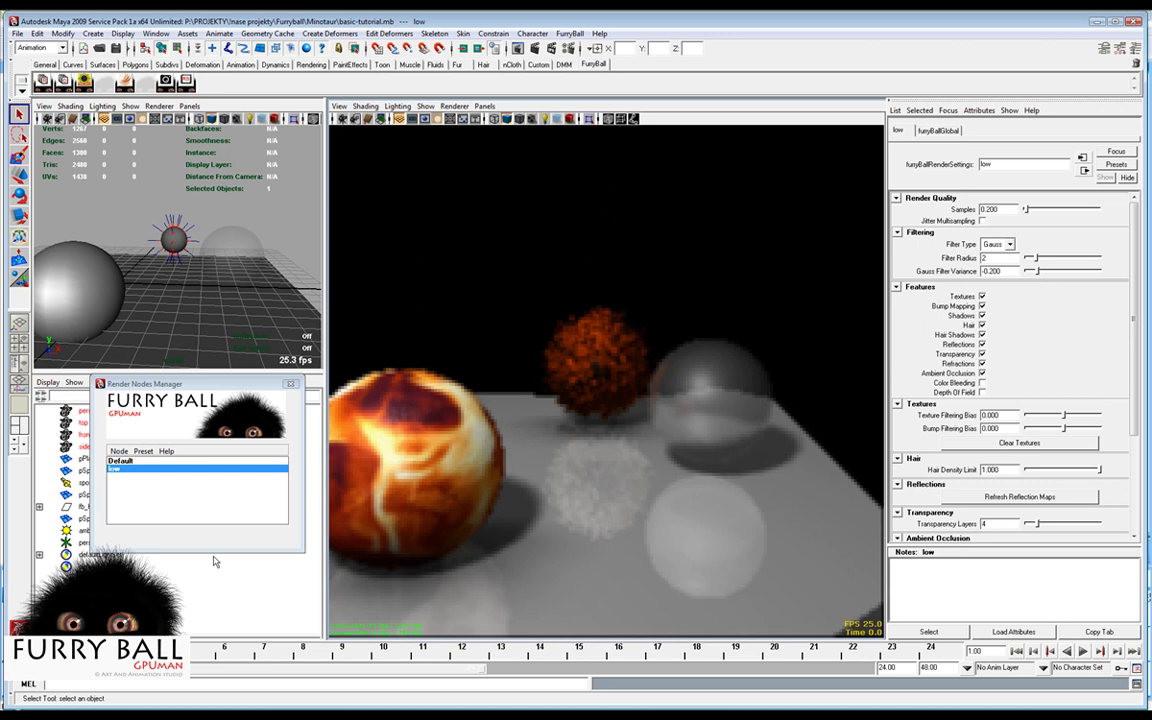
click(135, 460)
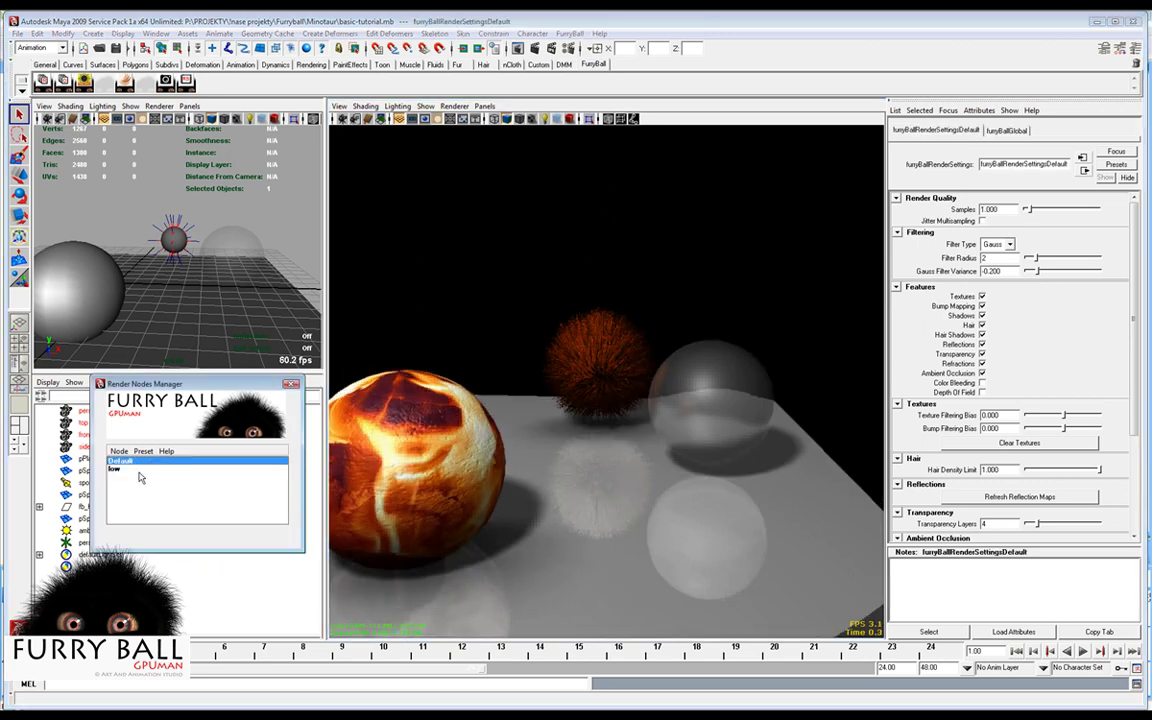
click(151, 468)
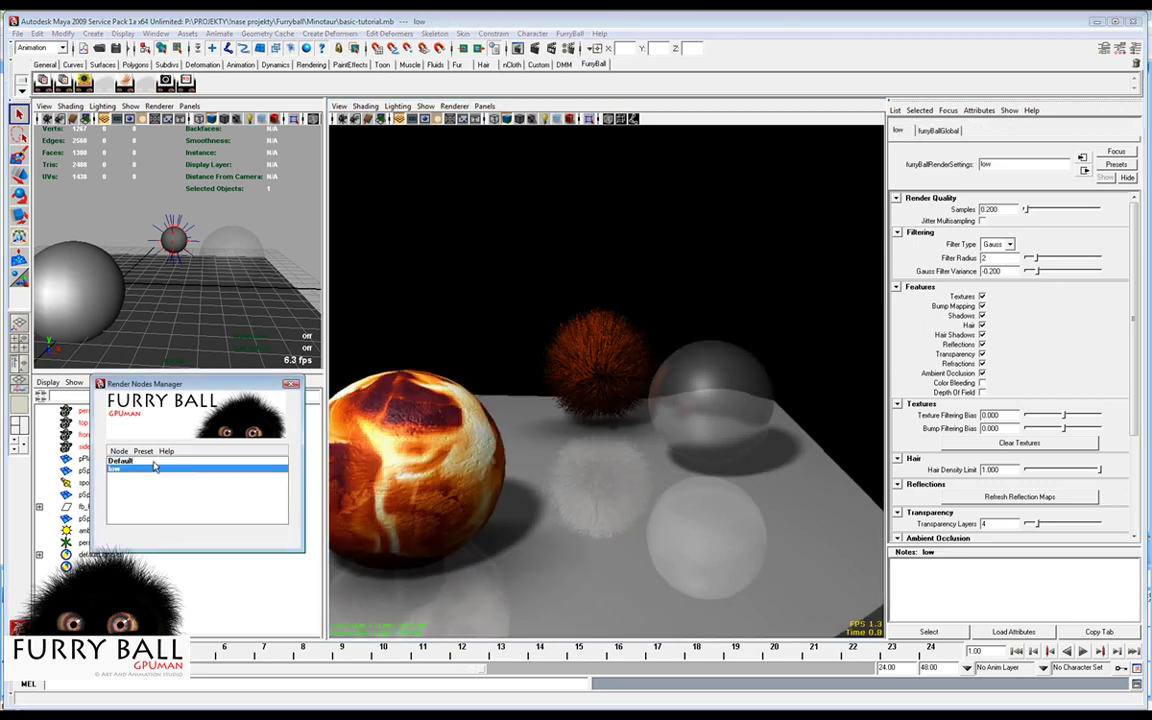
click(154, 462)
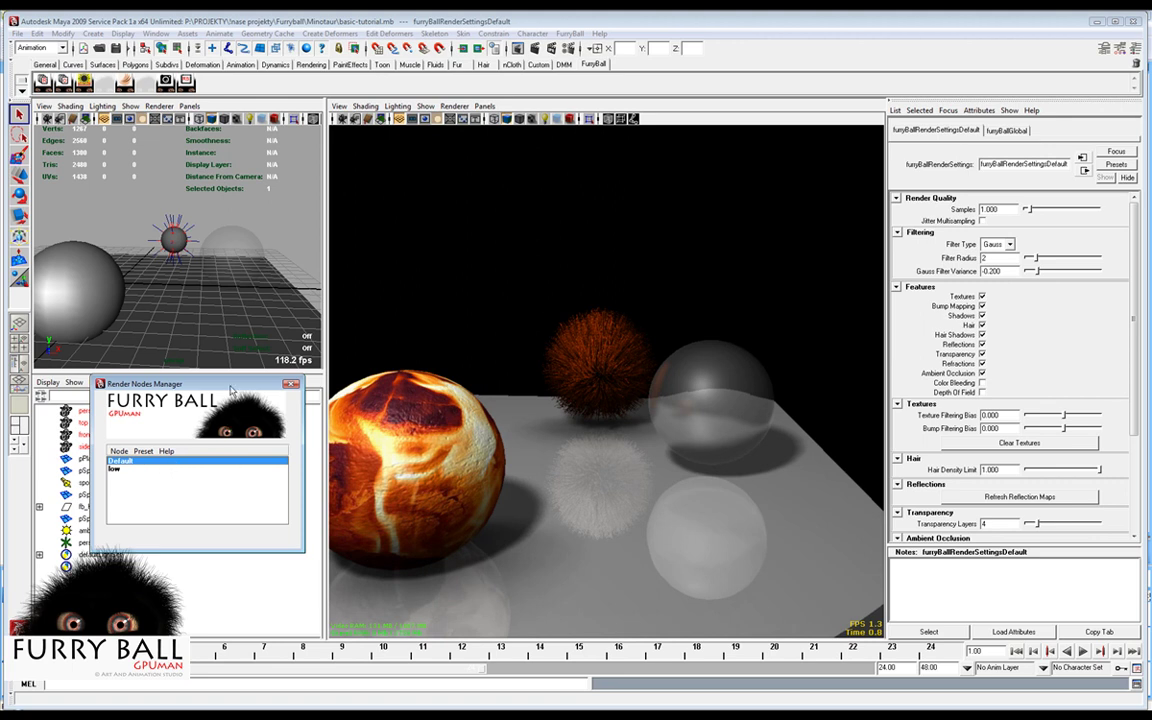
Create a second duplicate of the Default render node in the Render Nodes Manager.
drag(230, 386, 274, 356)
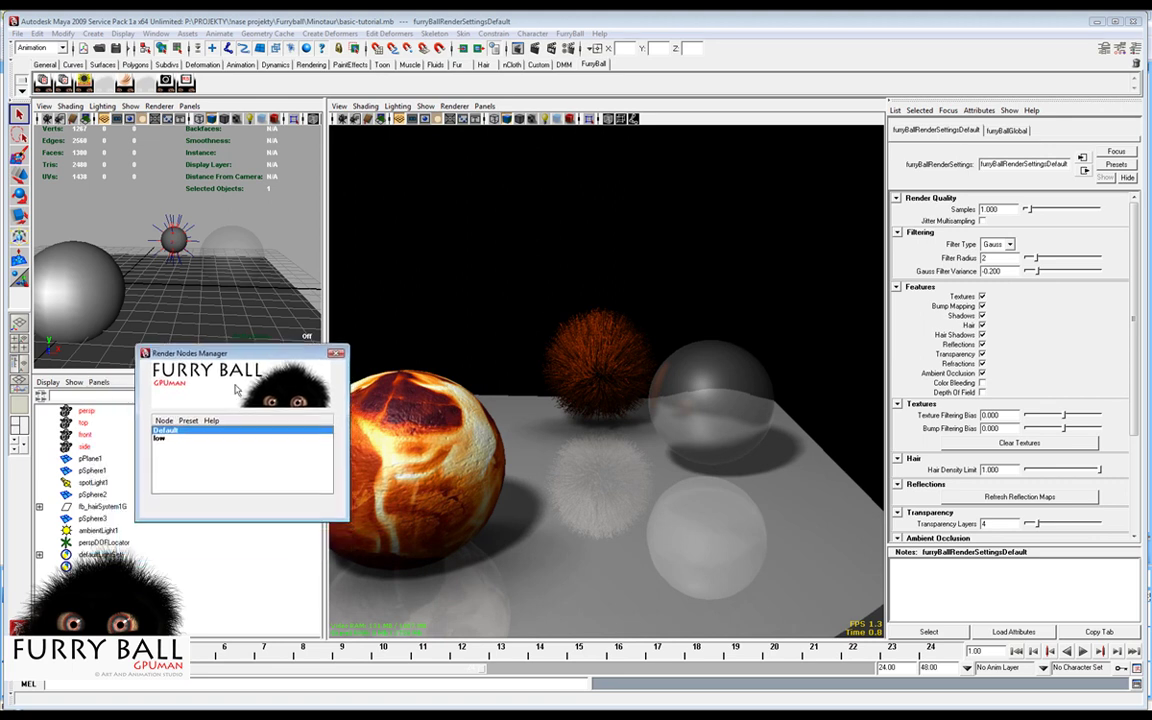
click(160, 423)
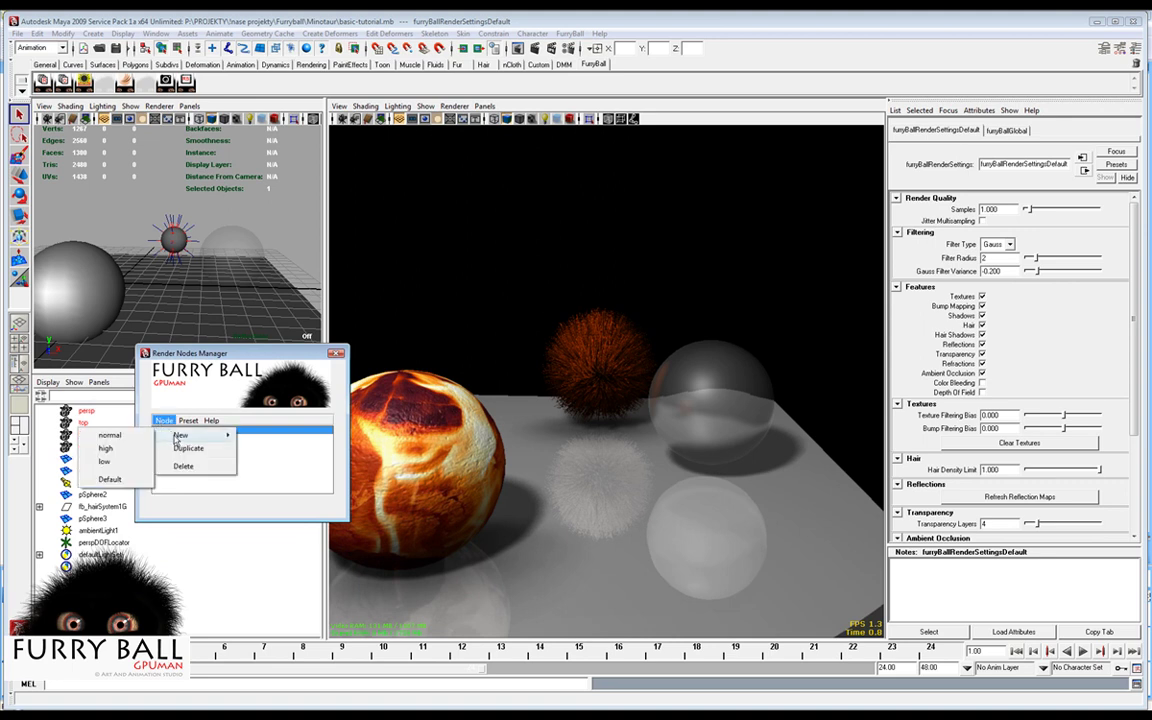
click(316, 459)
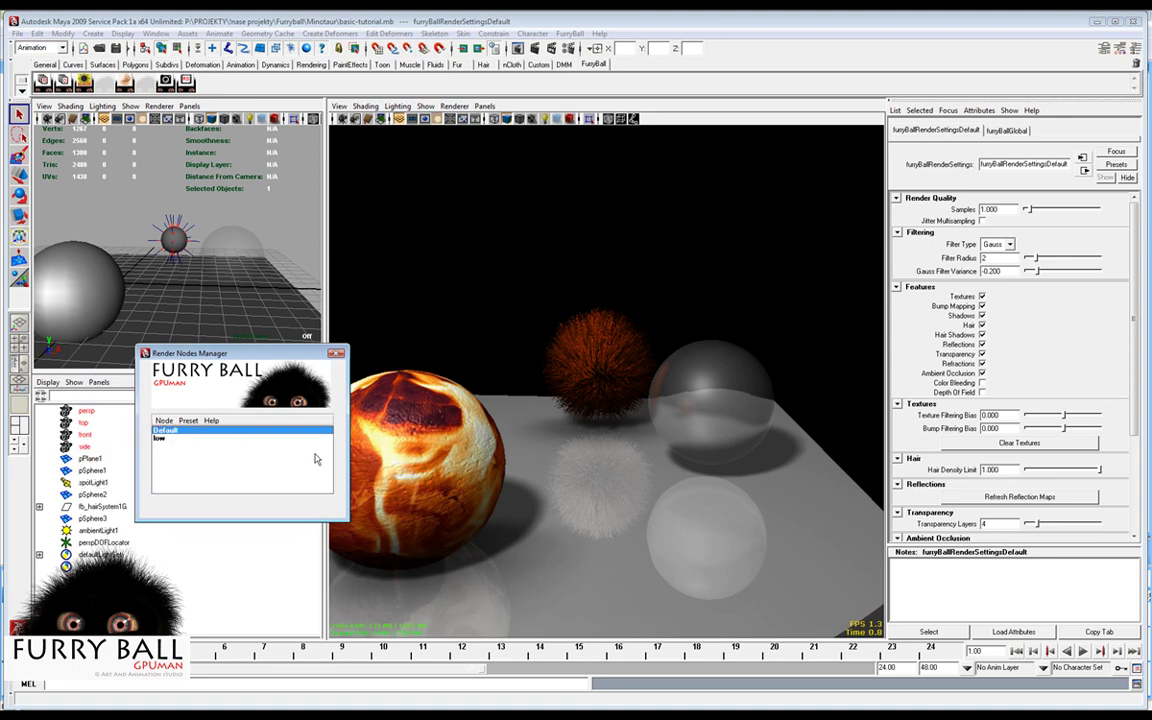
click(162, 420)
click(184, 449)
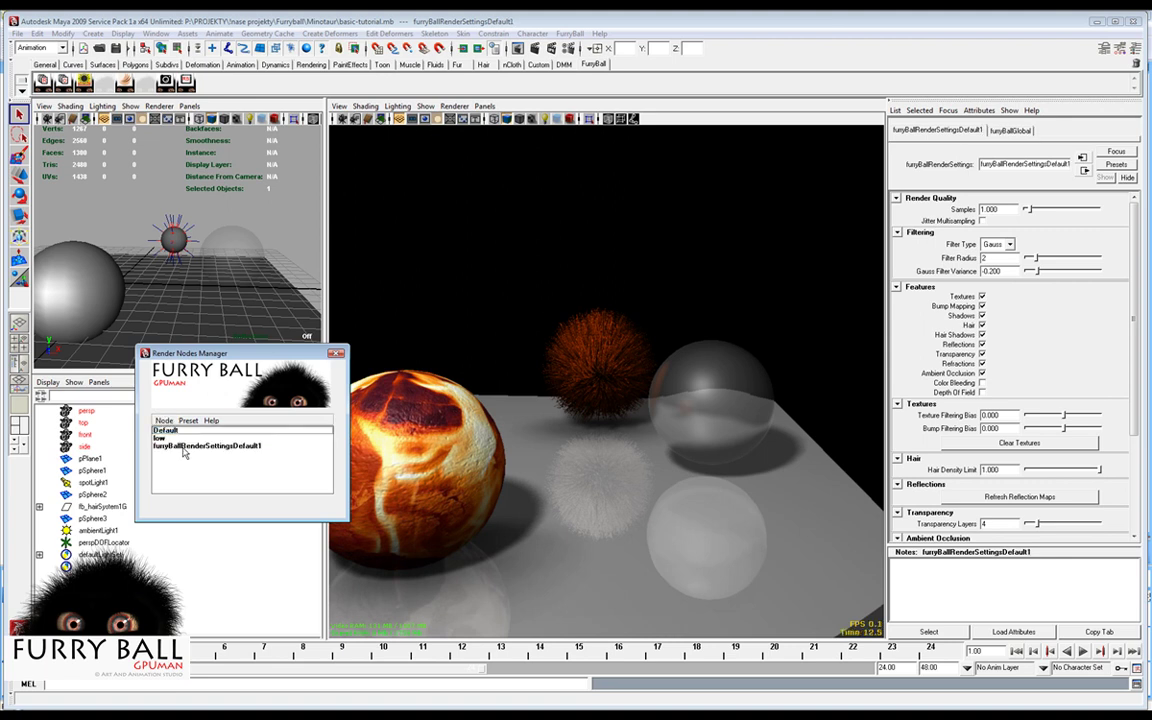
Rename the new duplicate of the render settings node as ambient.
double_click(1013, 164)
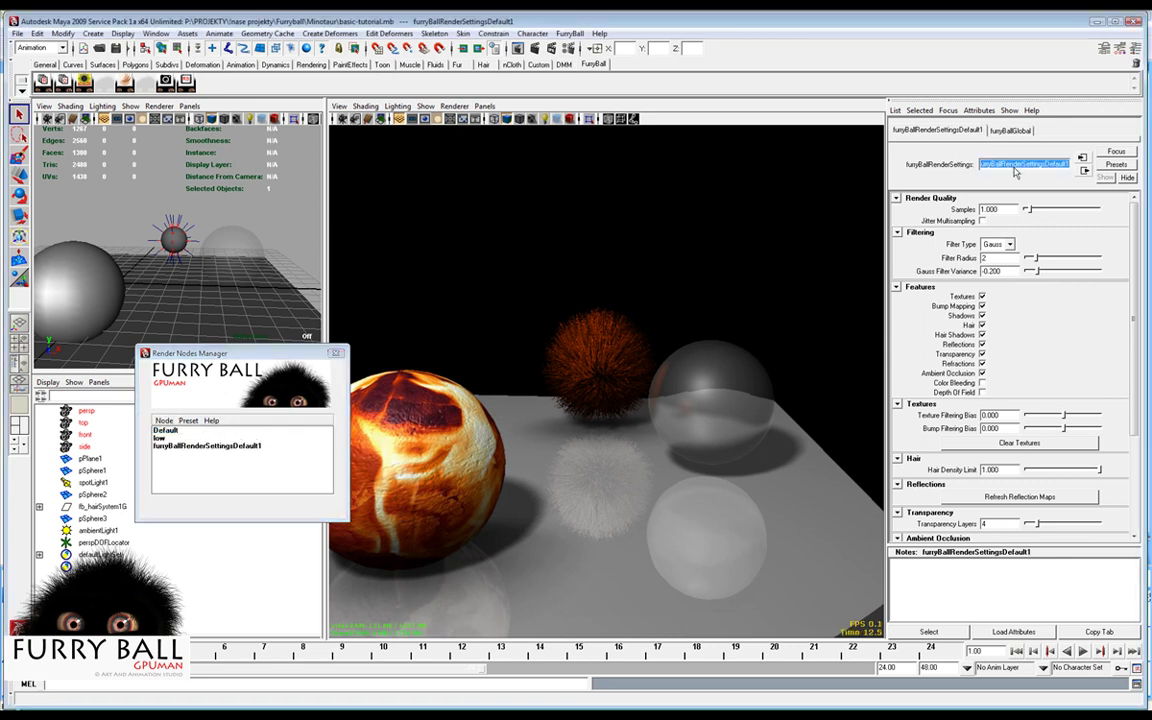
text(amb)
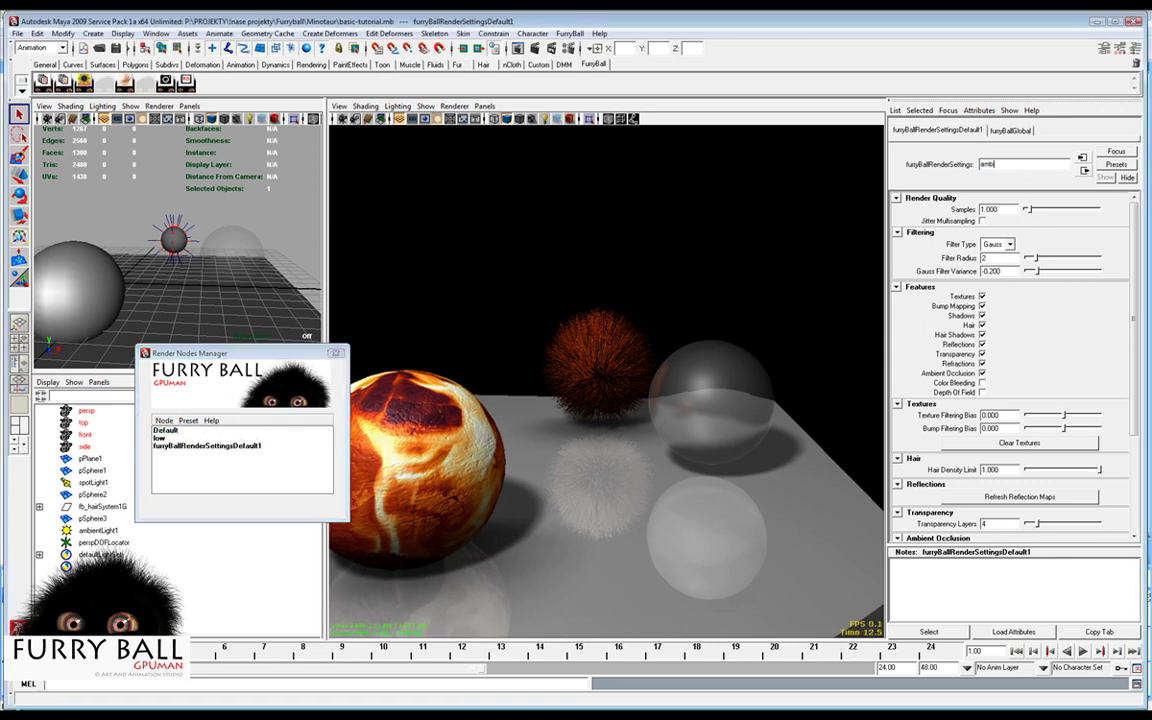
text(ient)
key(Return)
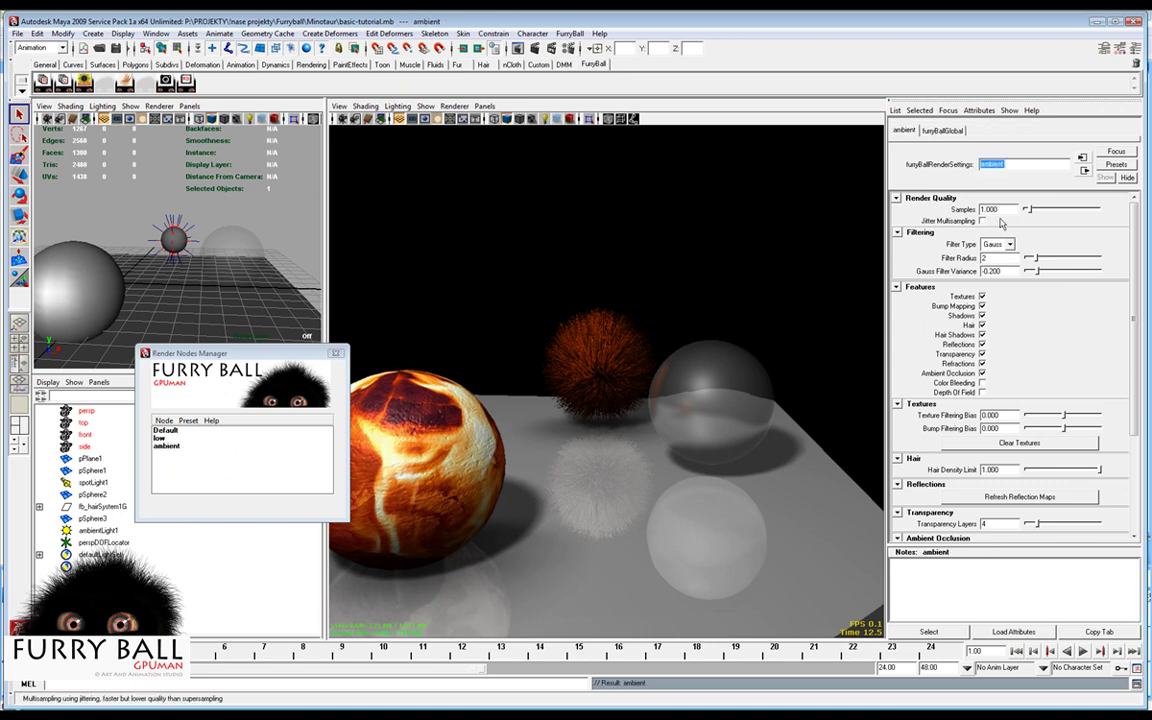
Select the ambient render node and turn off its Refractions, Transparency, Reflections, Hair Shadows, Hair, Shadows, Bump Mapping and Textures features.
alt+drag(682, 360, 700, 355)
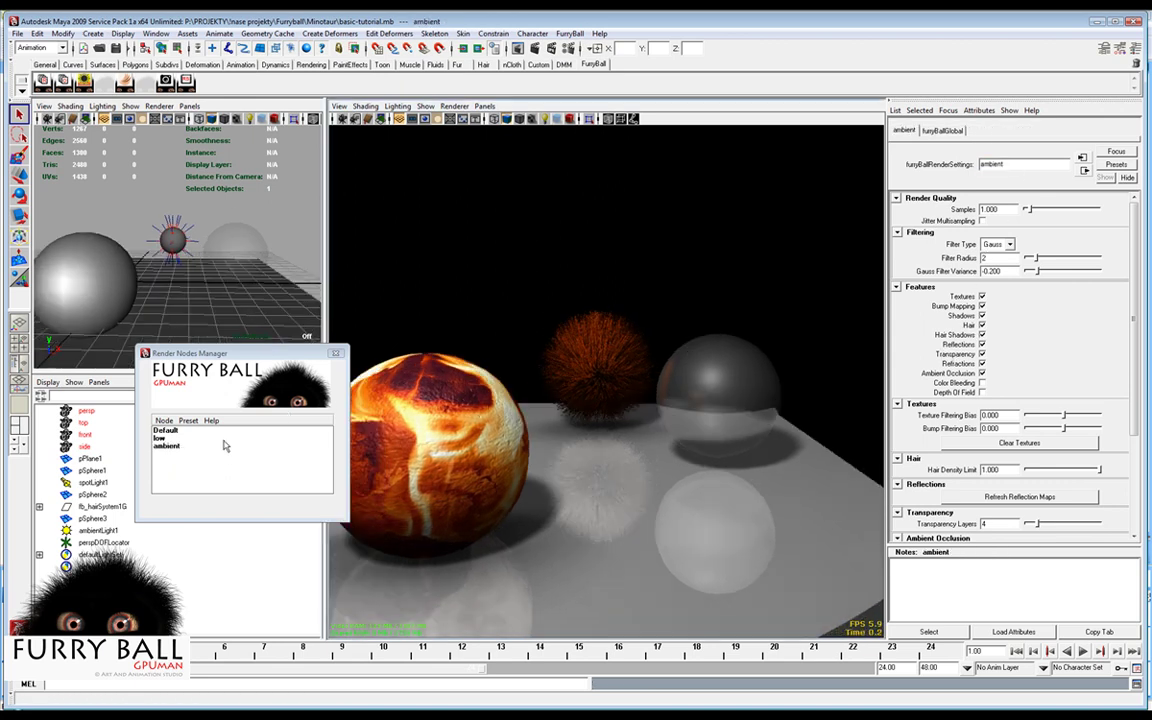
click(176, 448)
drag(245, 358, 236, 354)
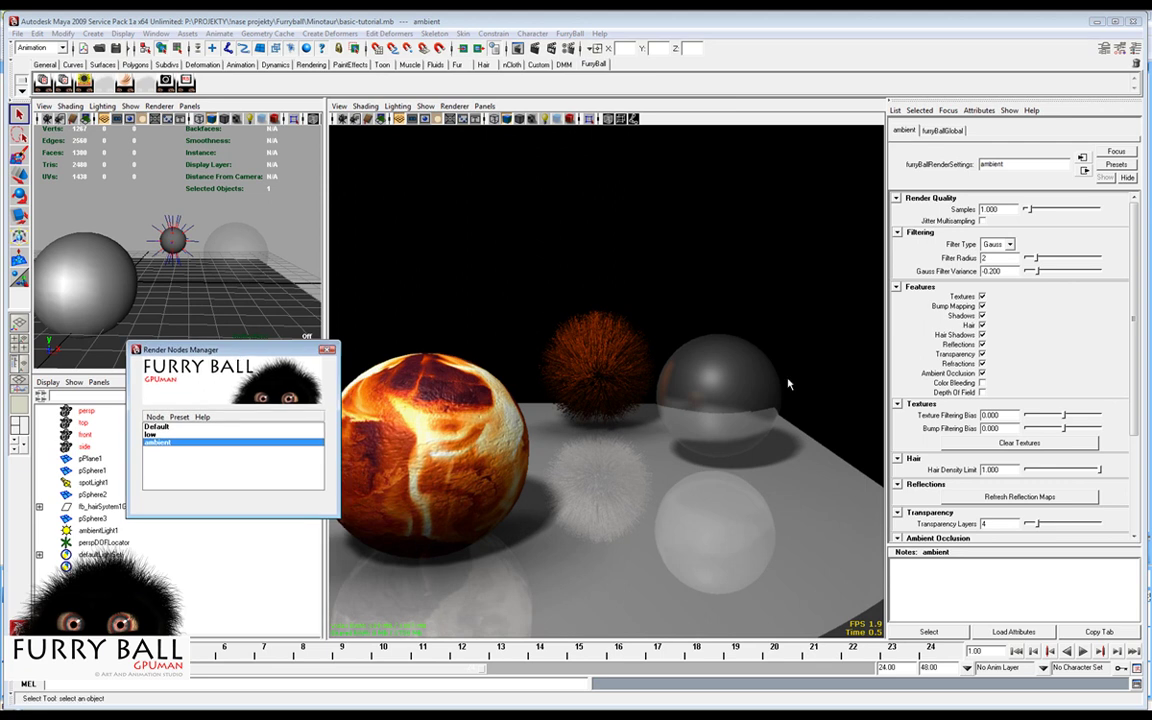
click(982, 363)
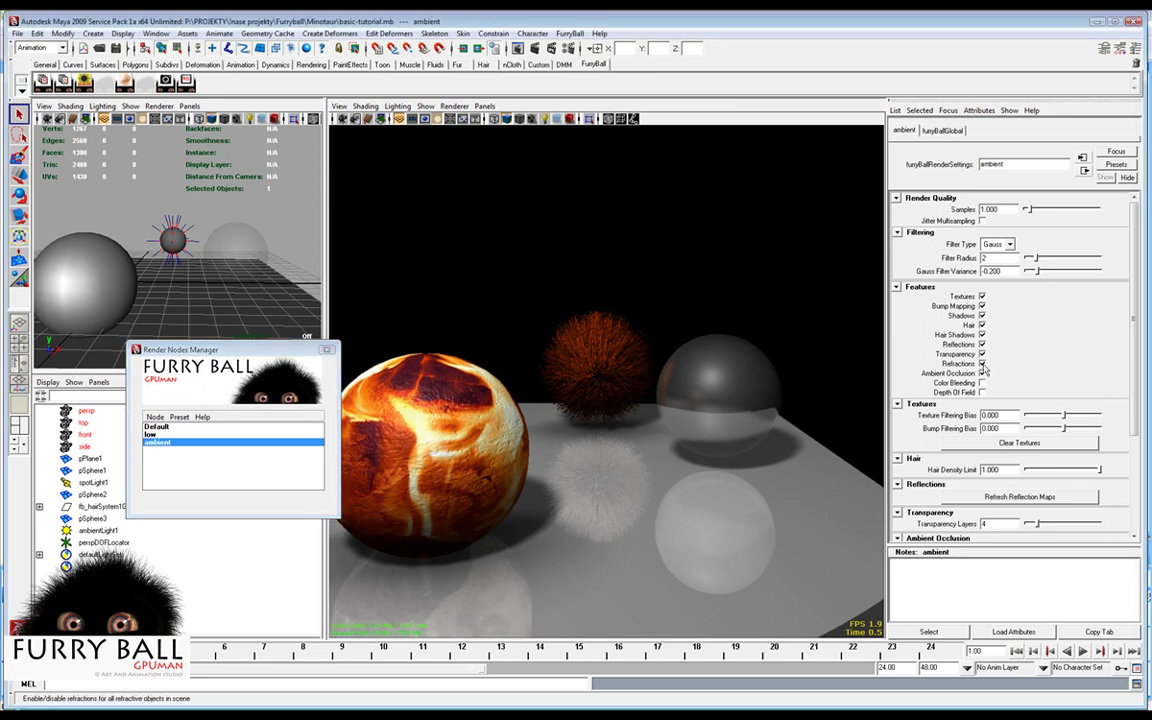
click(982, 354)
click(982, 344)
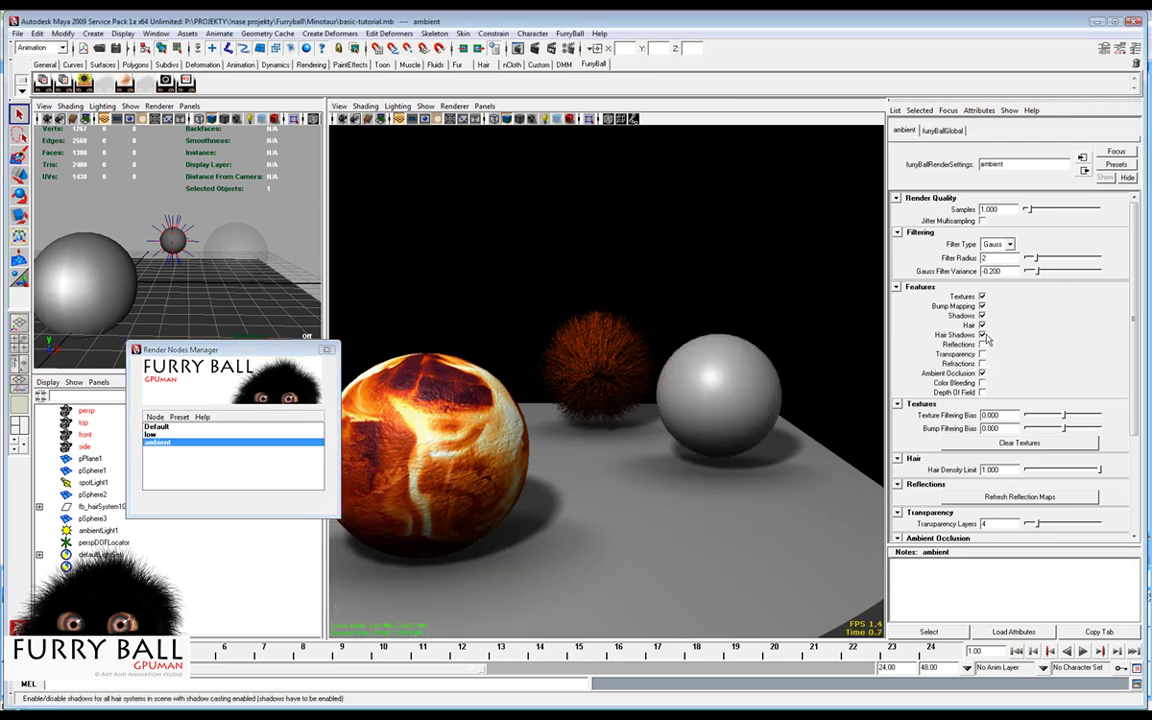
click(982, 334)
click(982, 325)
click(982, 315)
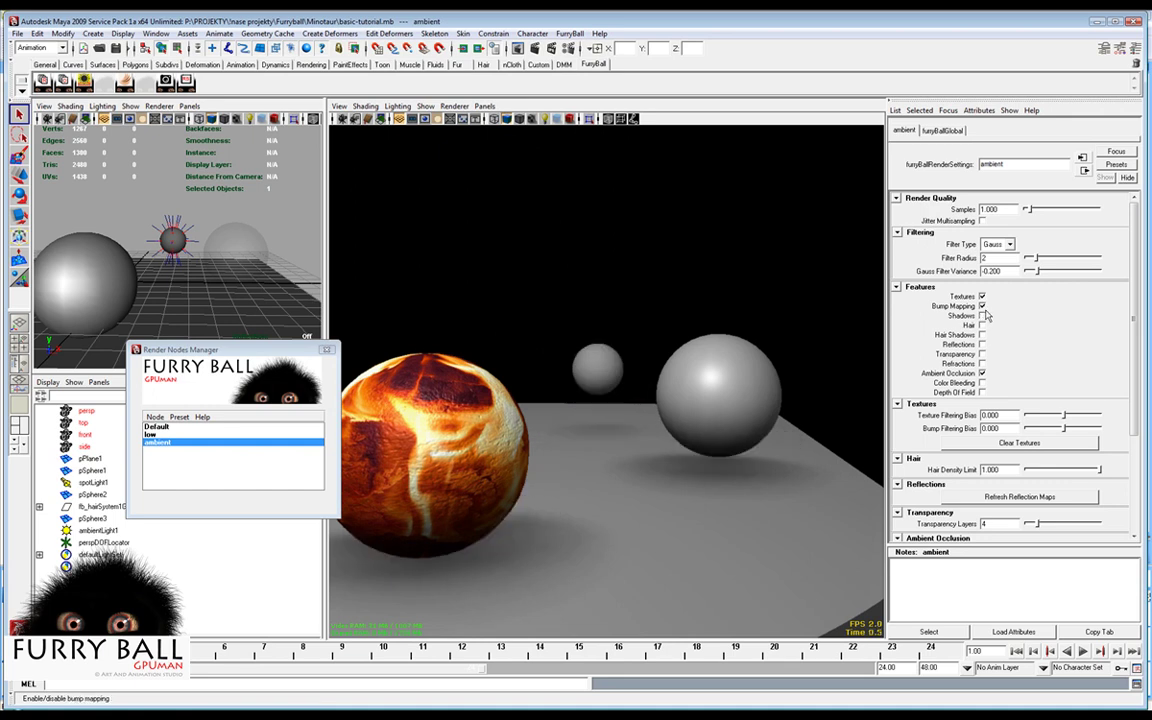
click(982, 305)
click(982, 296)
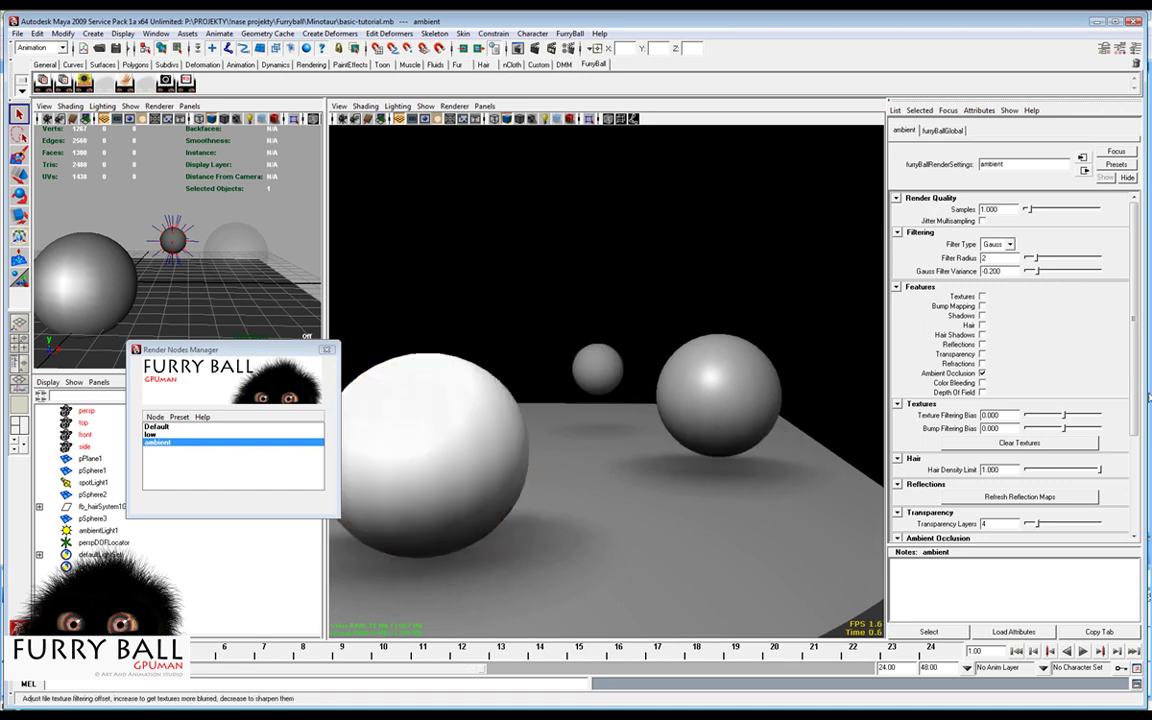
Expand the ambient node's Post Process and Render Settings sections and set its Output Pass to Ambient Occlusion.
scroll(1120, 355, down, 3)
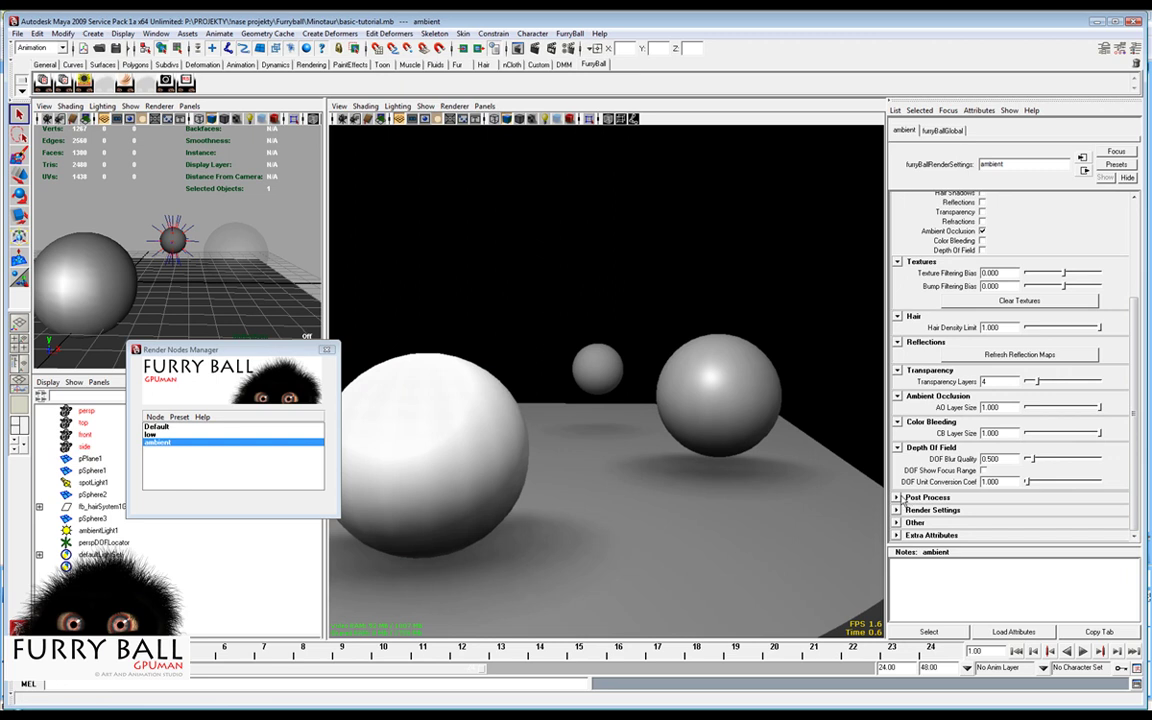
click(897, 497)
click(897, 510)
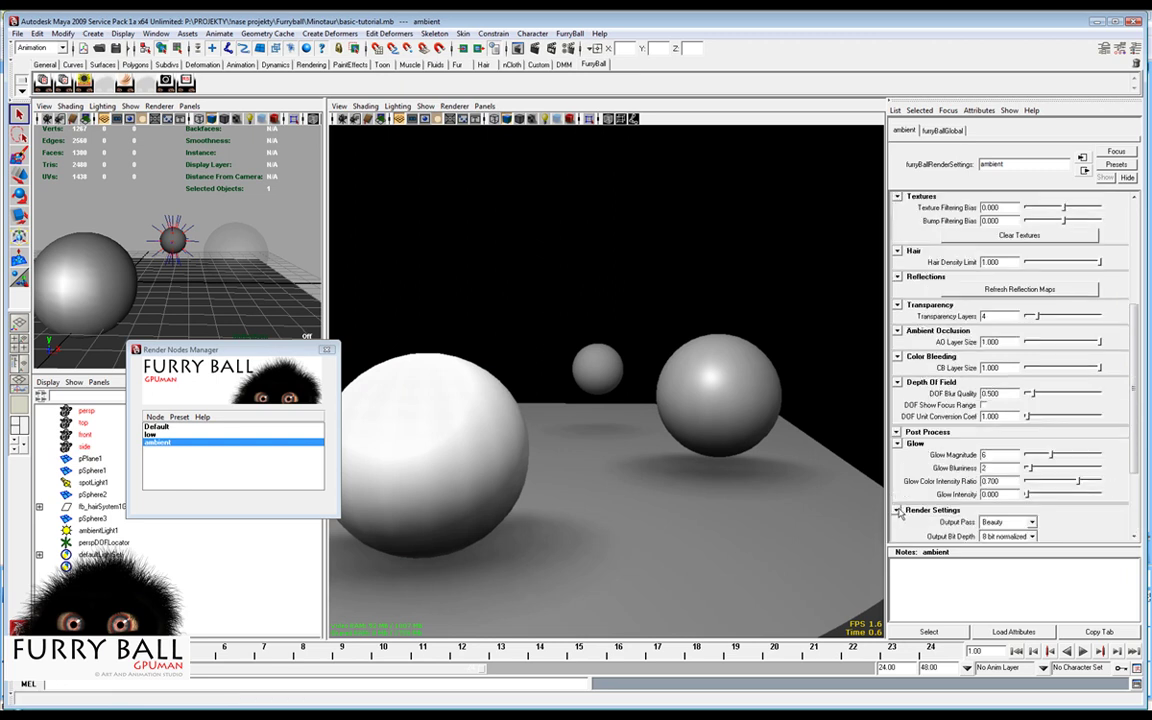
scroll(899, 512, down, 3)
click(1006, 406)
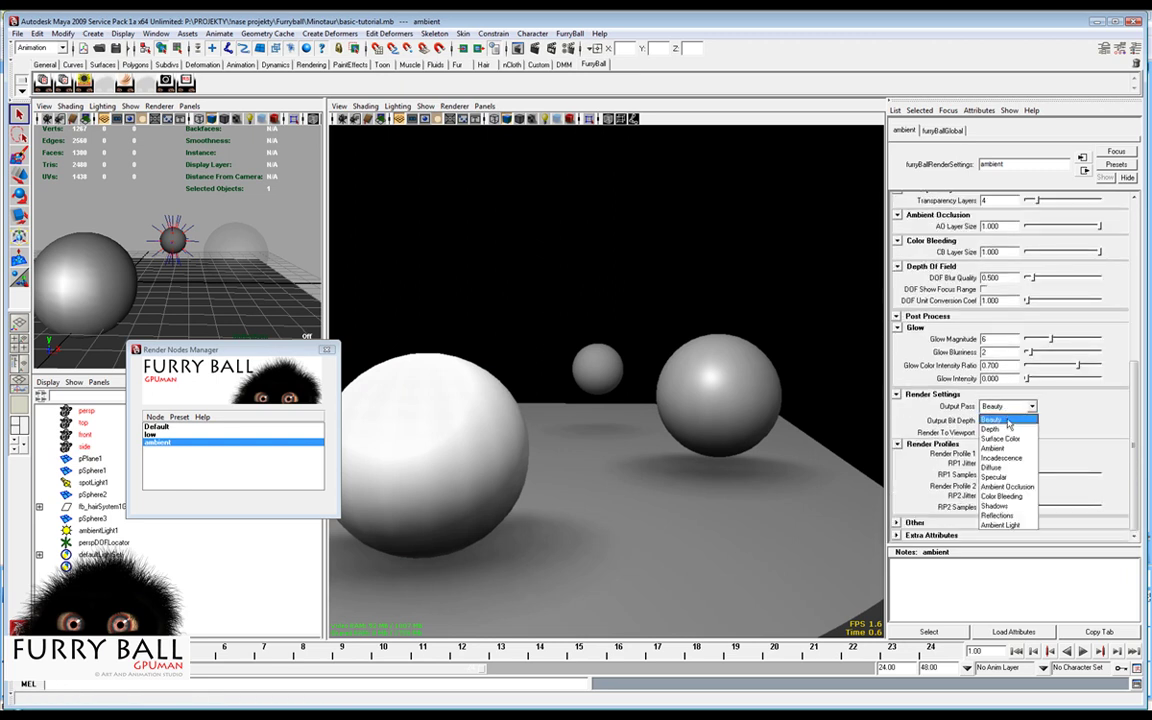
click(1008, 486)
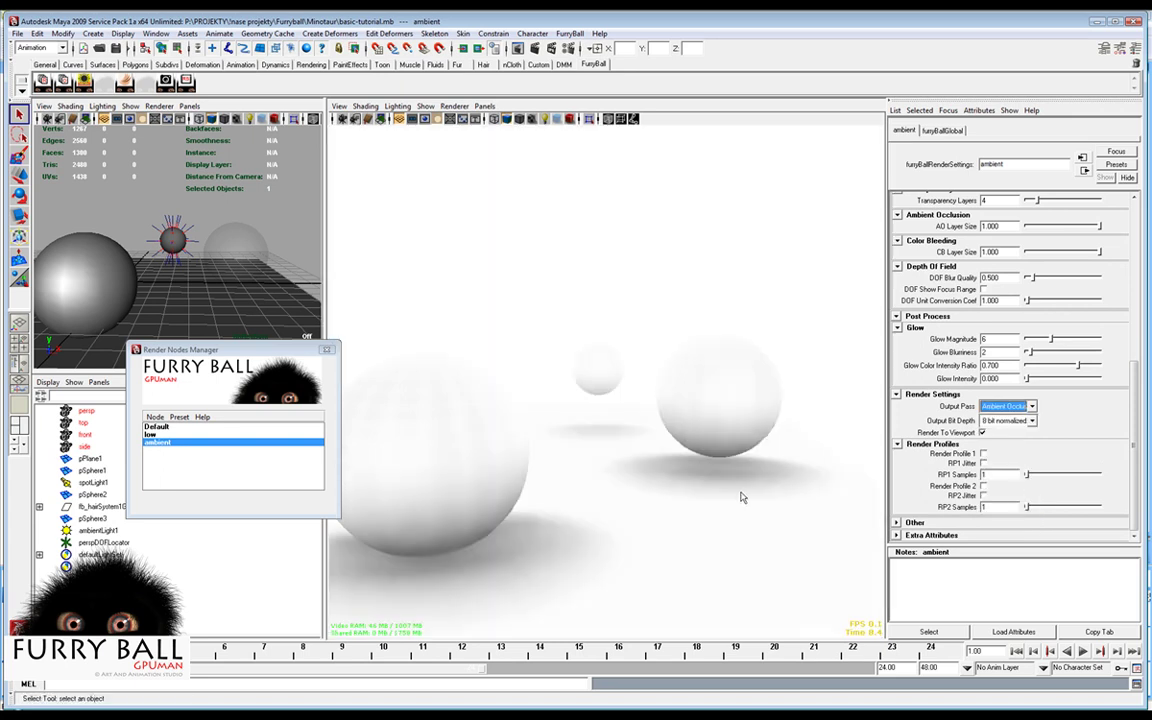
Inspect the ambient occlusion pass in the render view and compare it with the Default node's render.
mouse_move(742, 497)
alt+mouse_down()
mouse_move(715, 499)
mouse_move(725, 504)
alt+mouse_up()
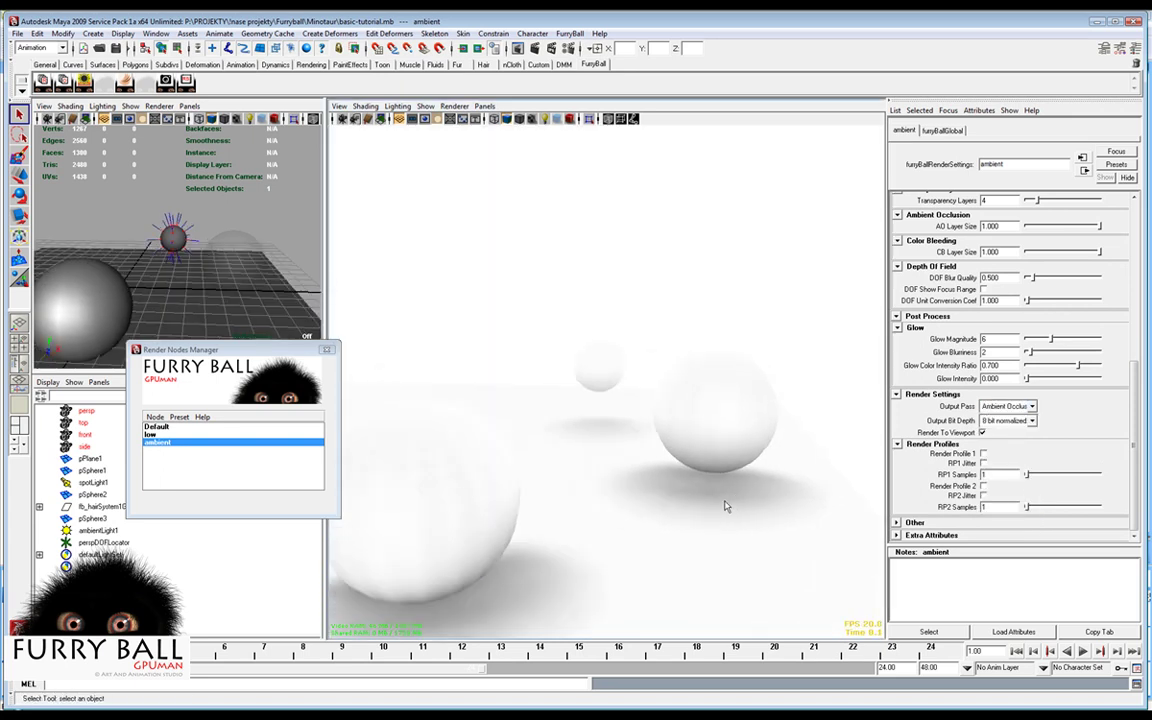
click(158, 427)
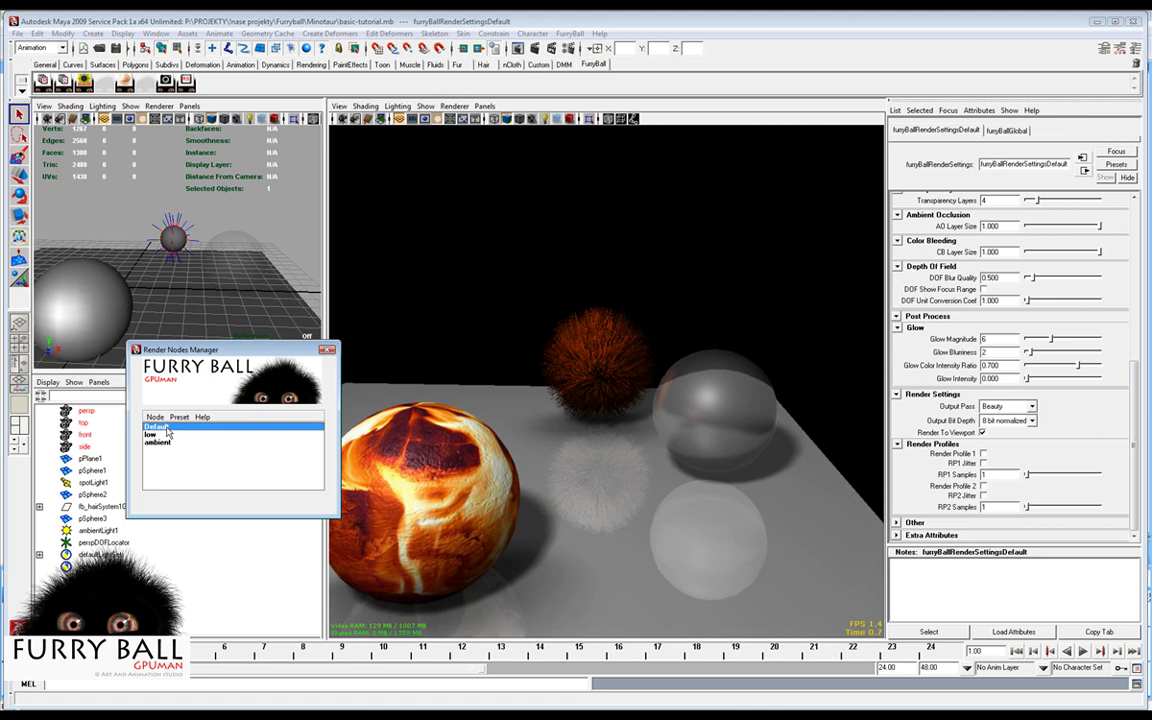
click(160, 442)
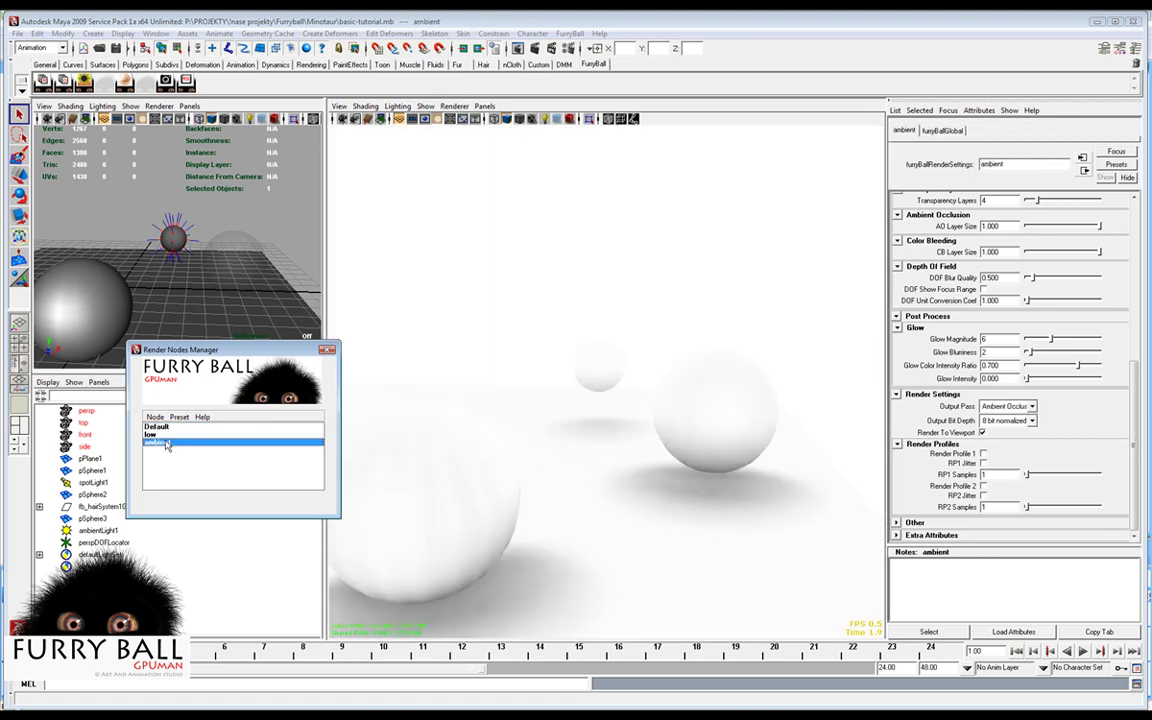
Select the Default render node and turn off its Ambient Occlusion feature.
click(168, 427)
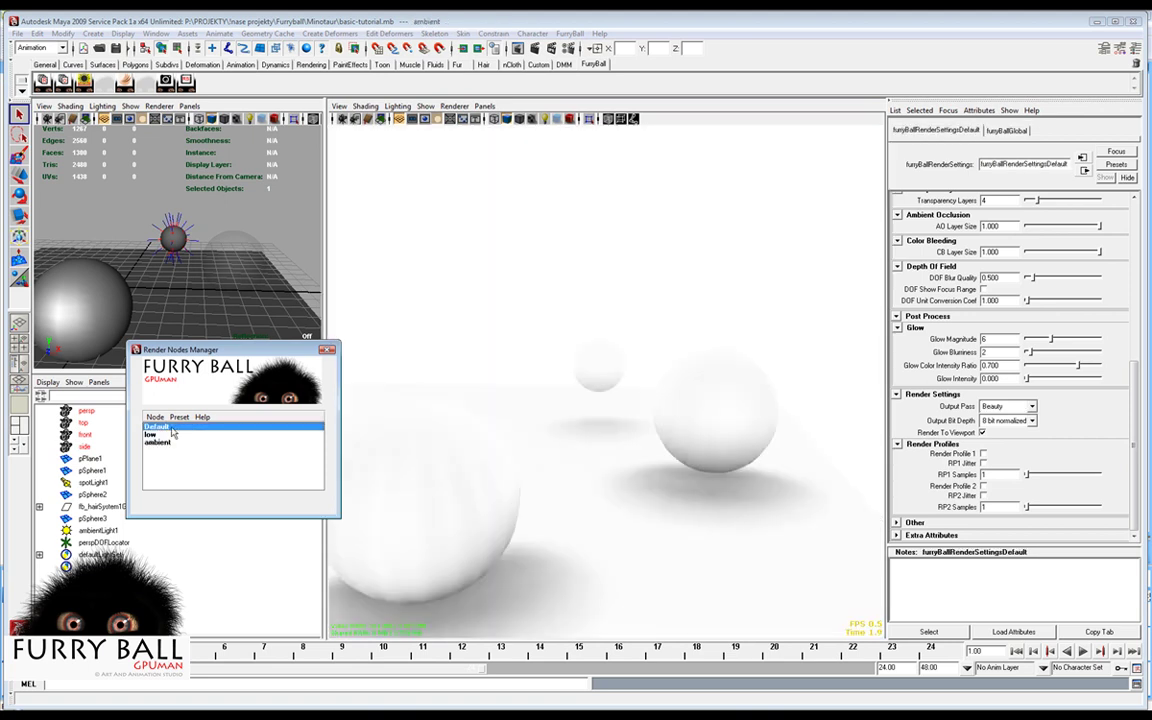
scroll(1025, 400, up, 5)
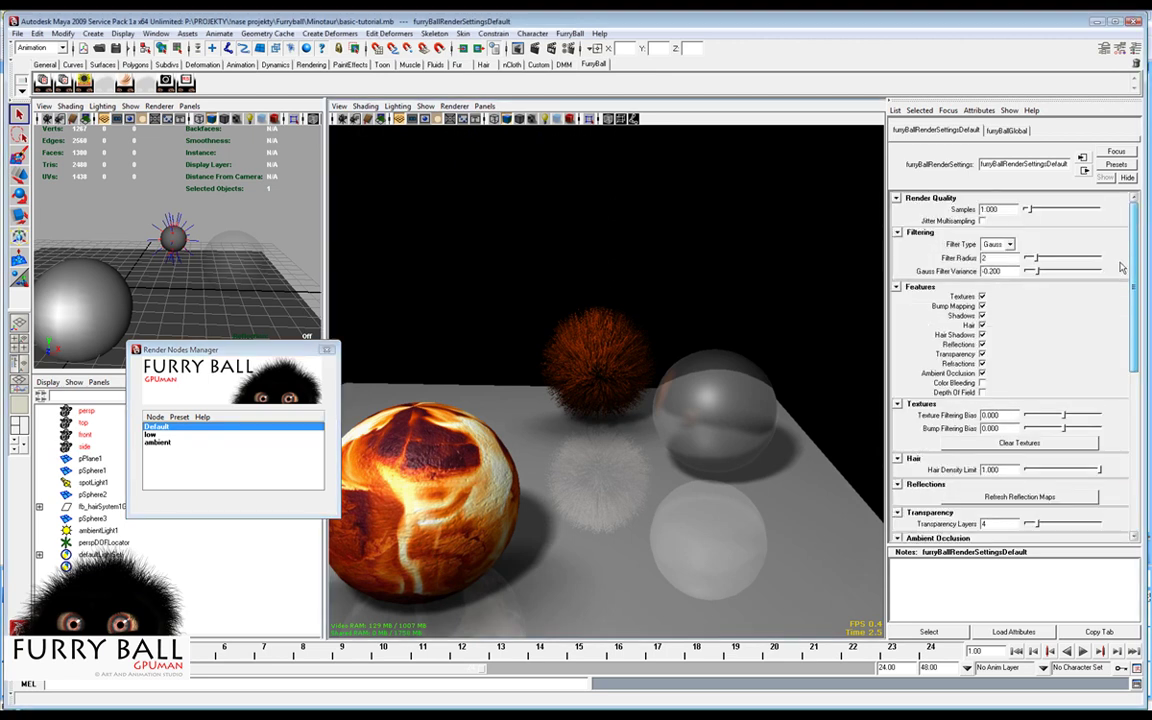
click(981, 374)
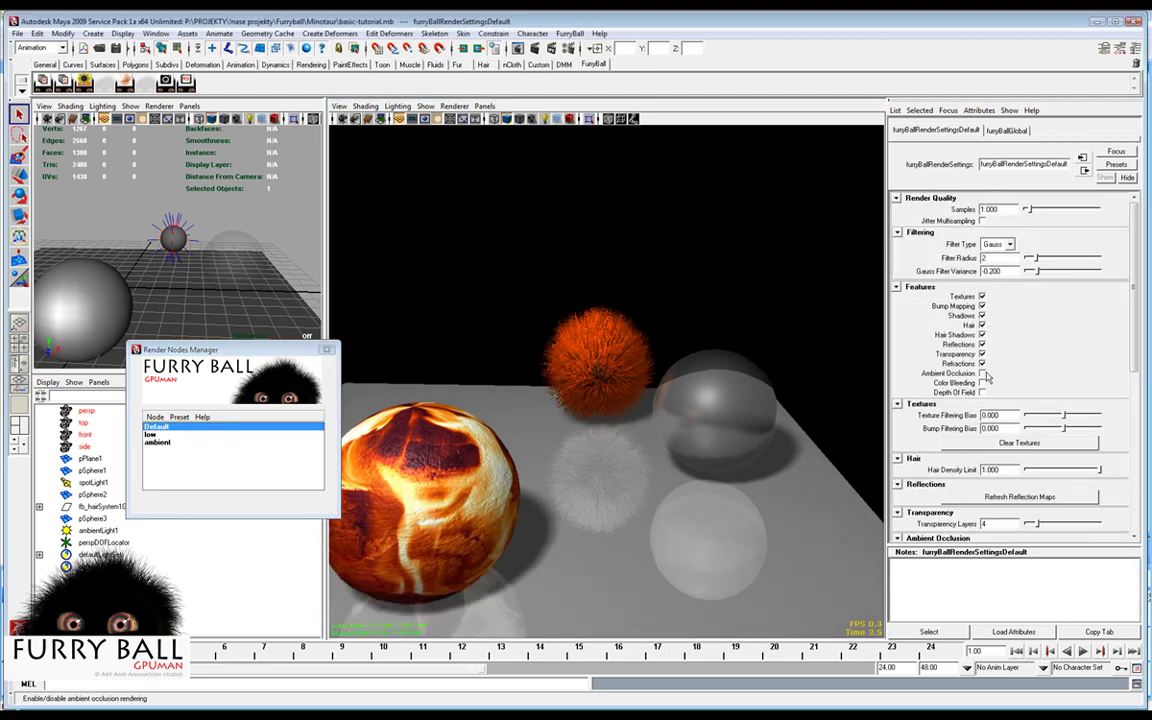
Compare the viewport render between the ambient and Default nodes, finishing with ambient selected.
click(149, 442)
click(159, 427)
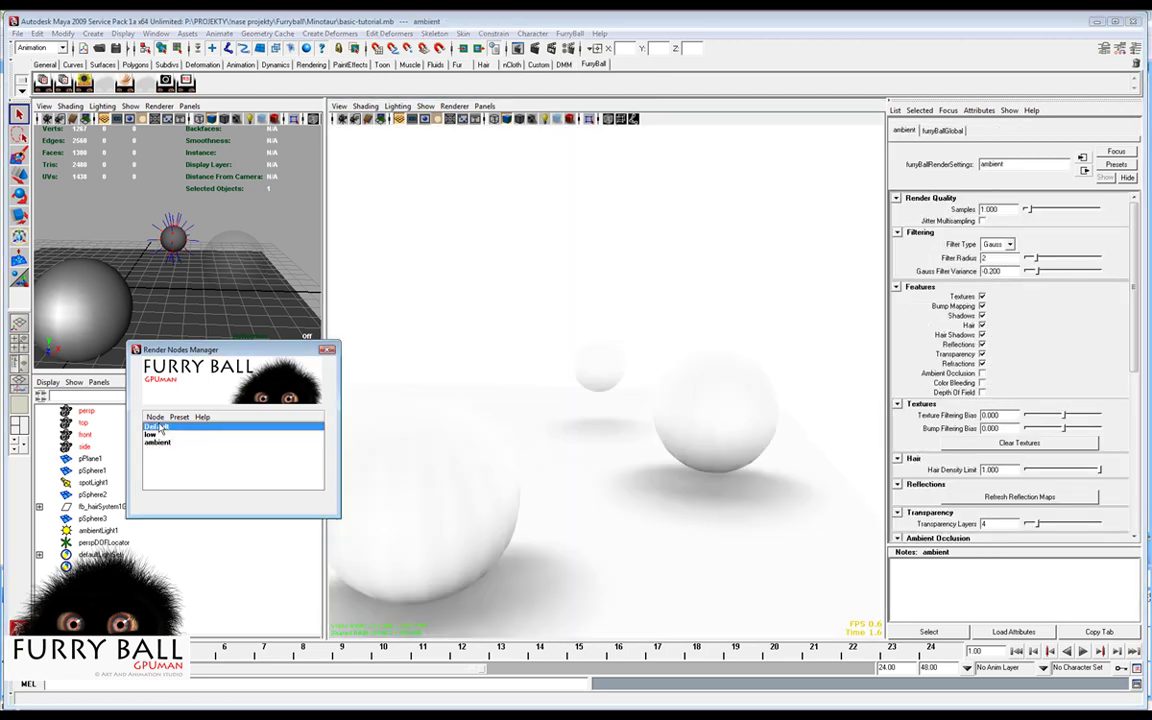
click(160, 442)
click(164, 428)
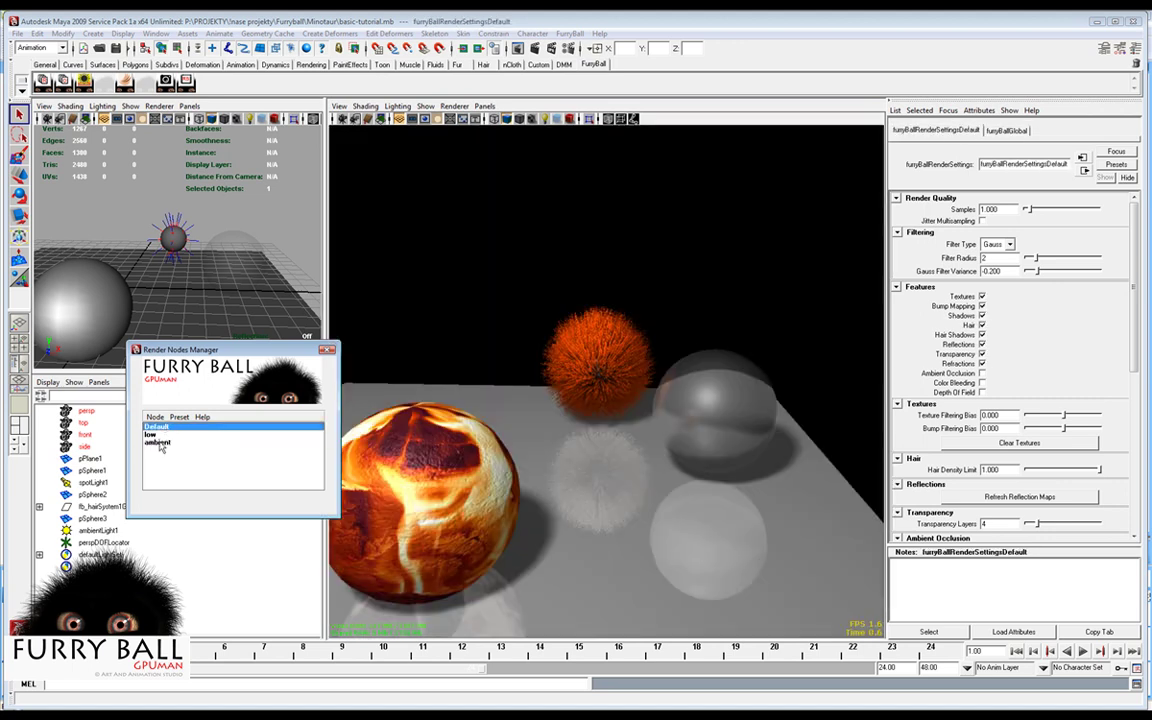
click(160, 443)
Open the FurryBall Output Settings and set the image size in Maya's Render Settings to 800 by 800 pixels.
click(568, 33)
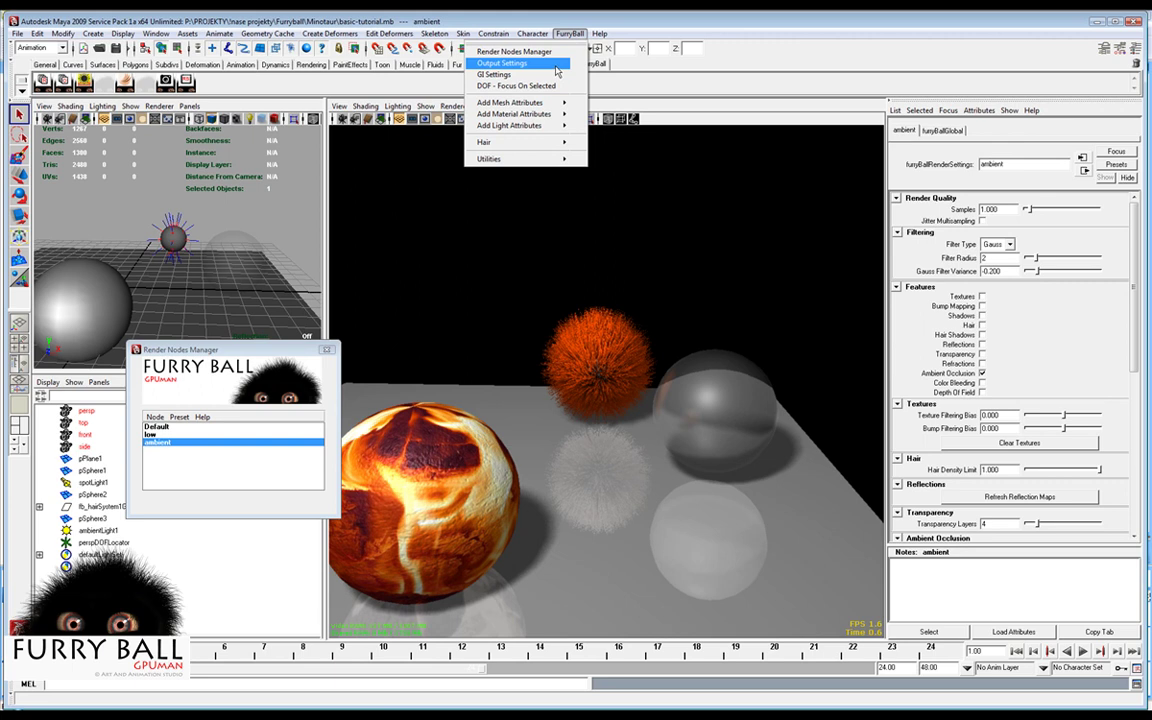
click(557, 64)
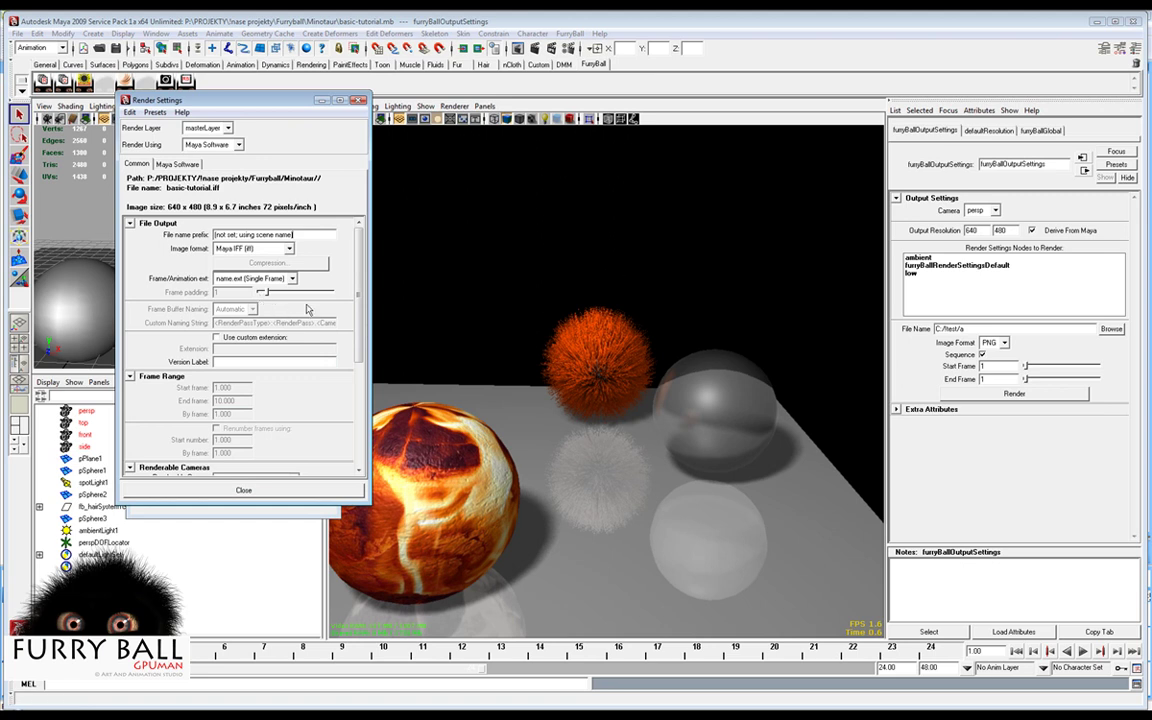
scroll(352, 268, down, 5)
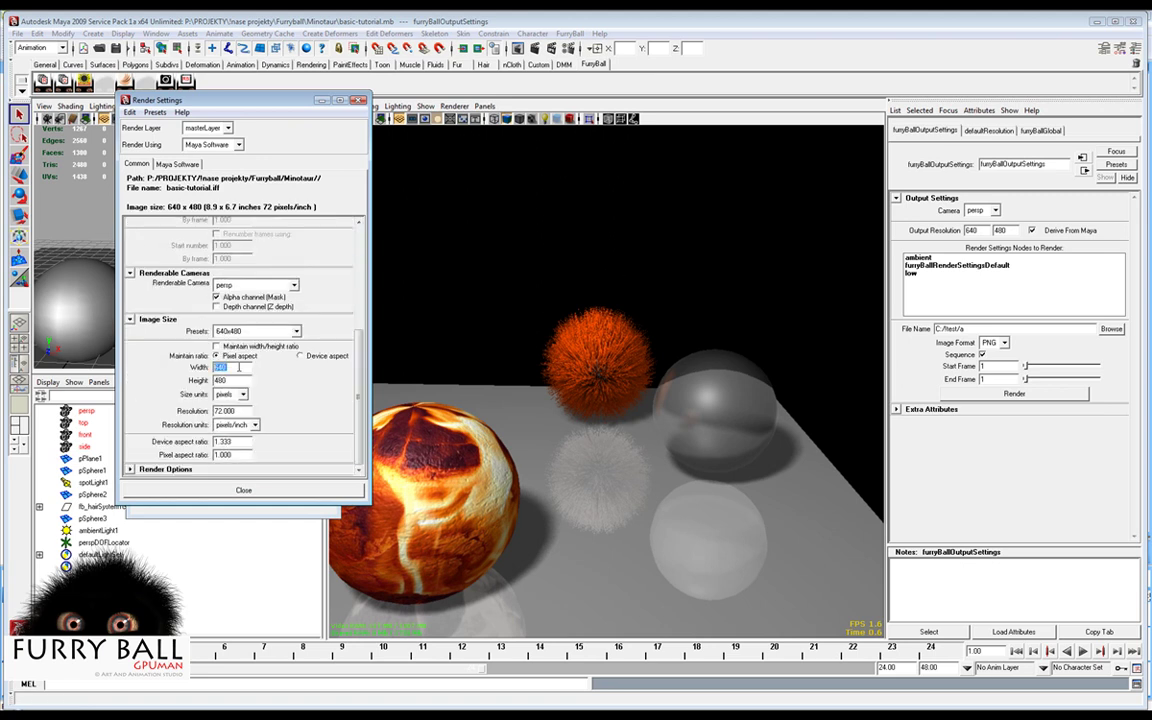
key(Tab)
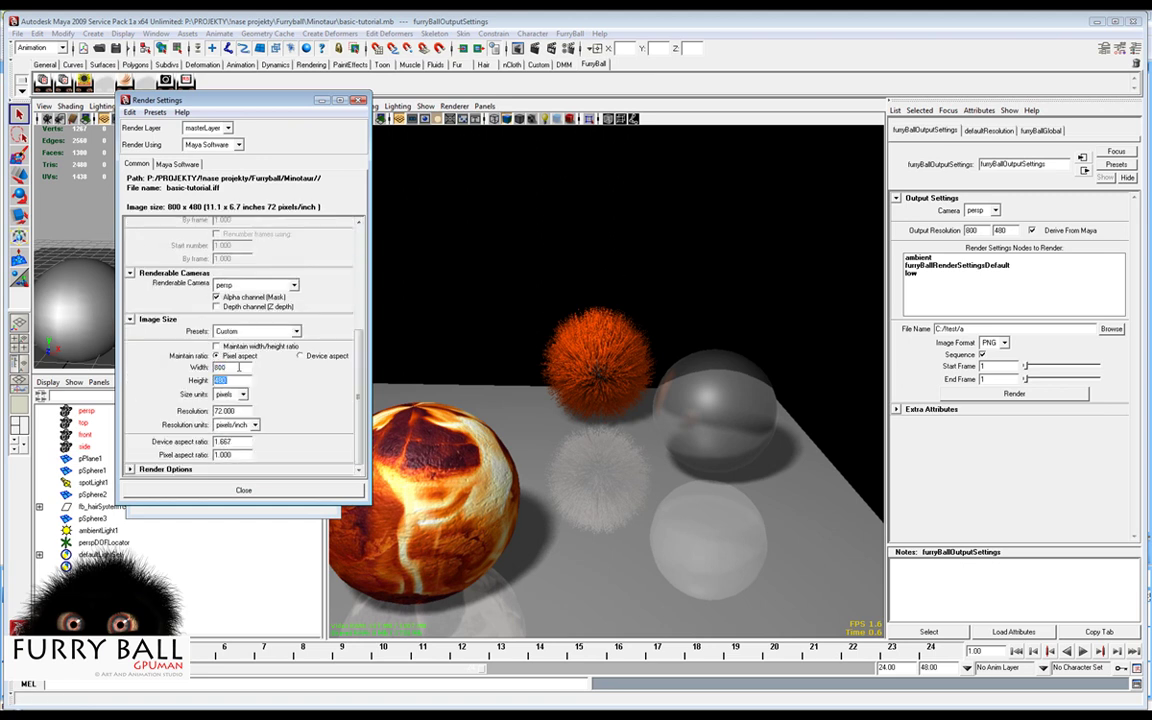
key(Return)
click(278, 489)
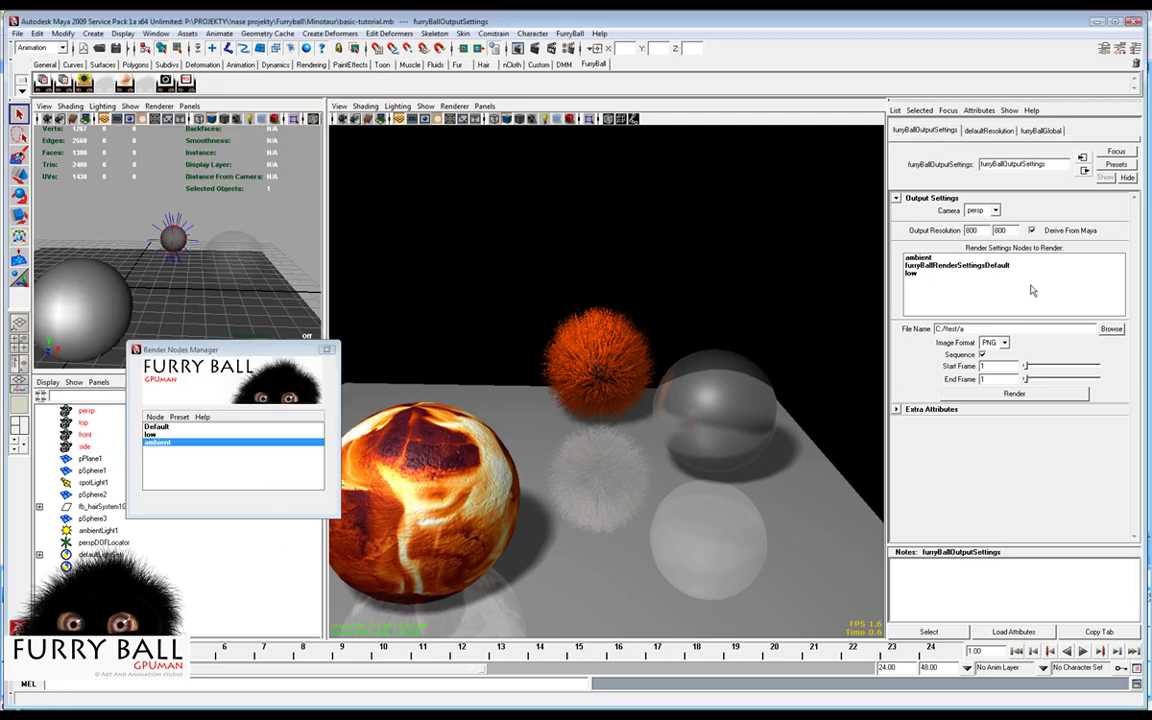
Choose ambient and furryBallRenderSettingsDefault as the nodes to render and set the output Image Format to JPG.
click(920, 258)
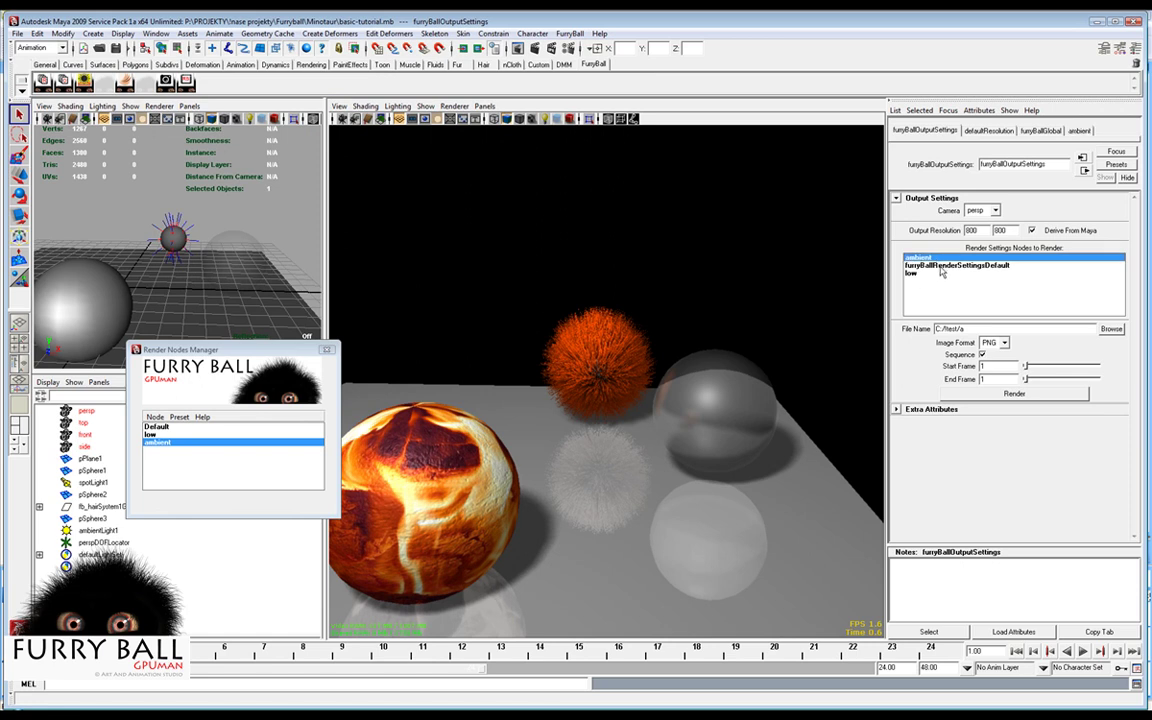
shift+click(950, 266)
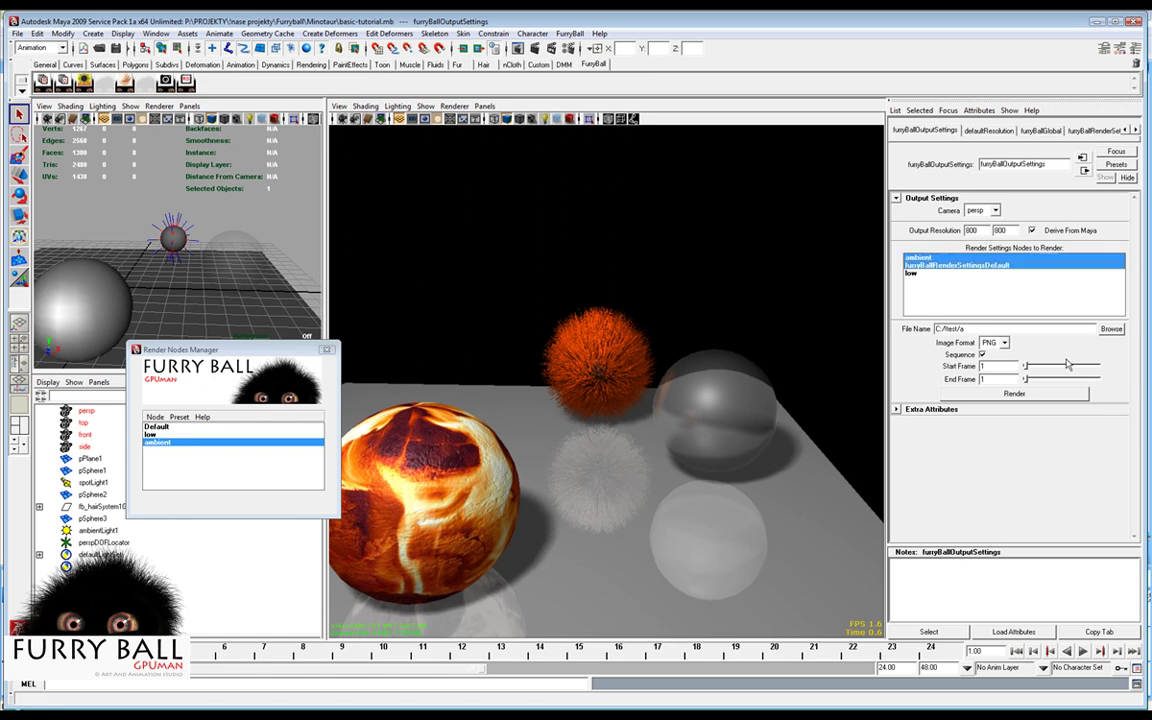
click(995, 342)
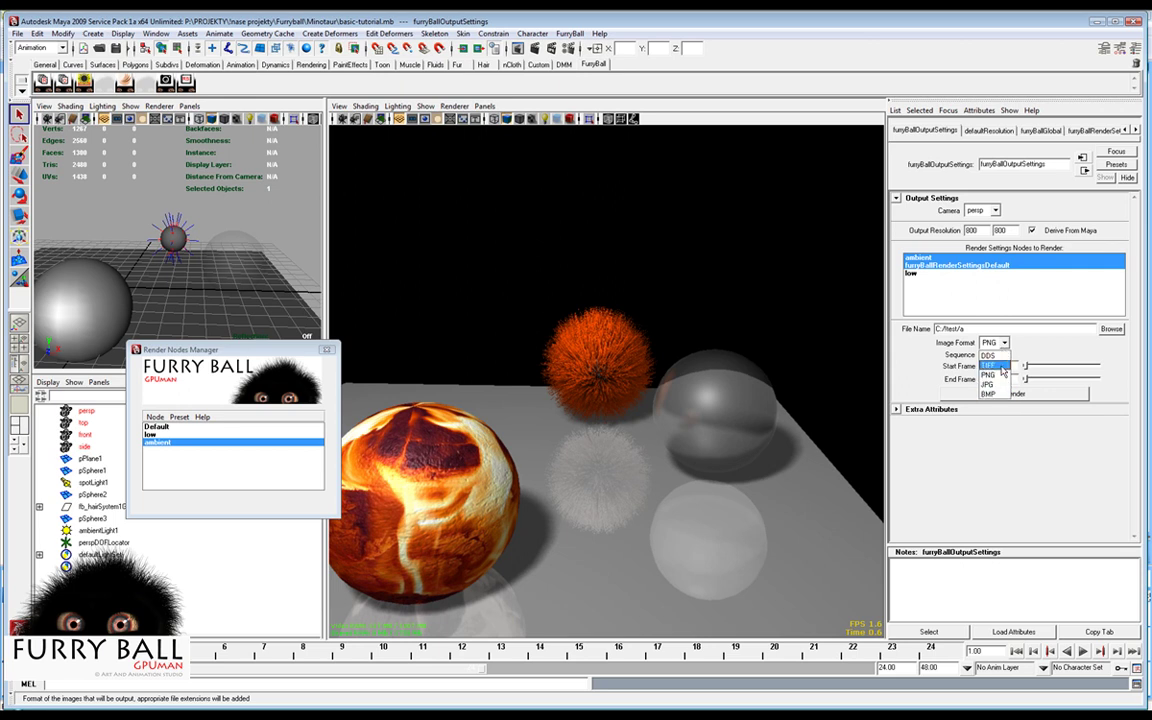
click(992, 384)
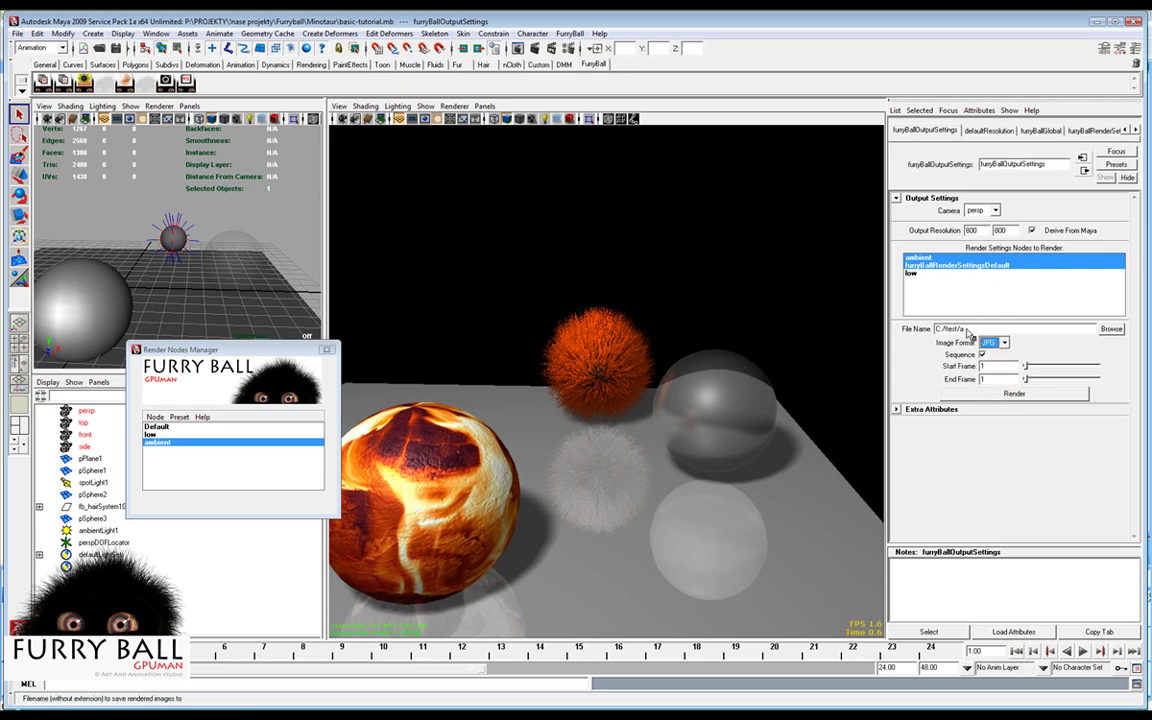
Replace the final part of the output File Name with $RENDER_SETTINGS/test and turn off Sequence.
click(1105, 329)
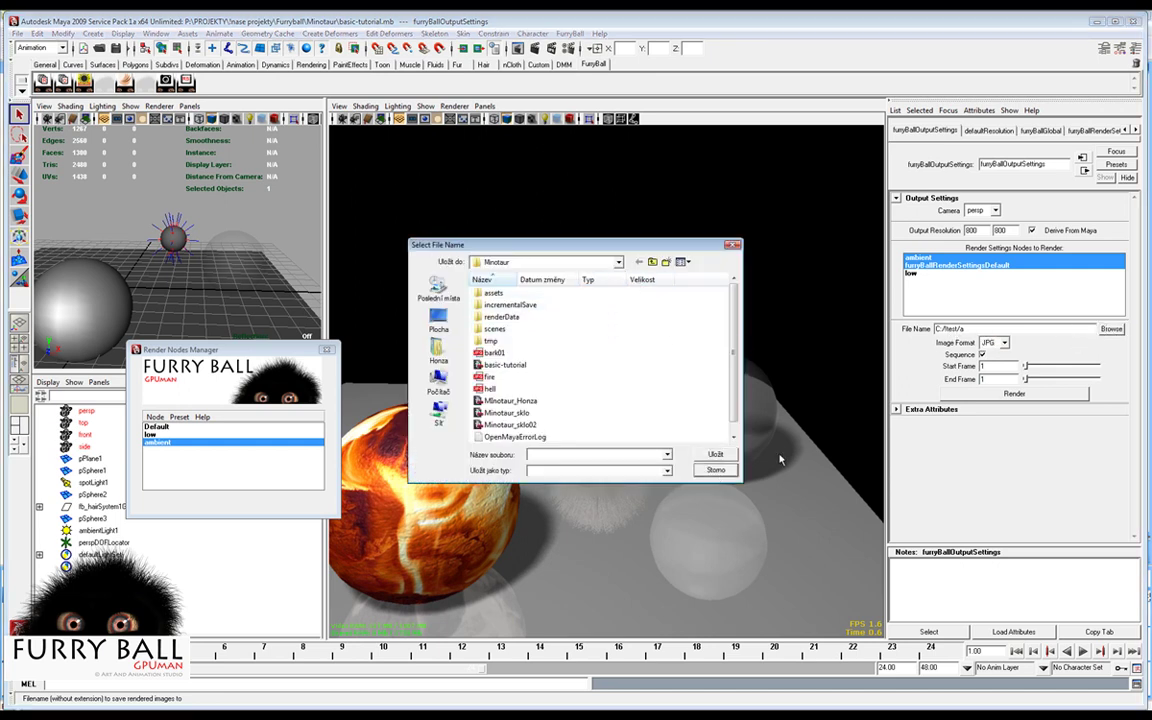
key(Escape)
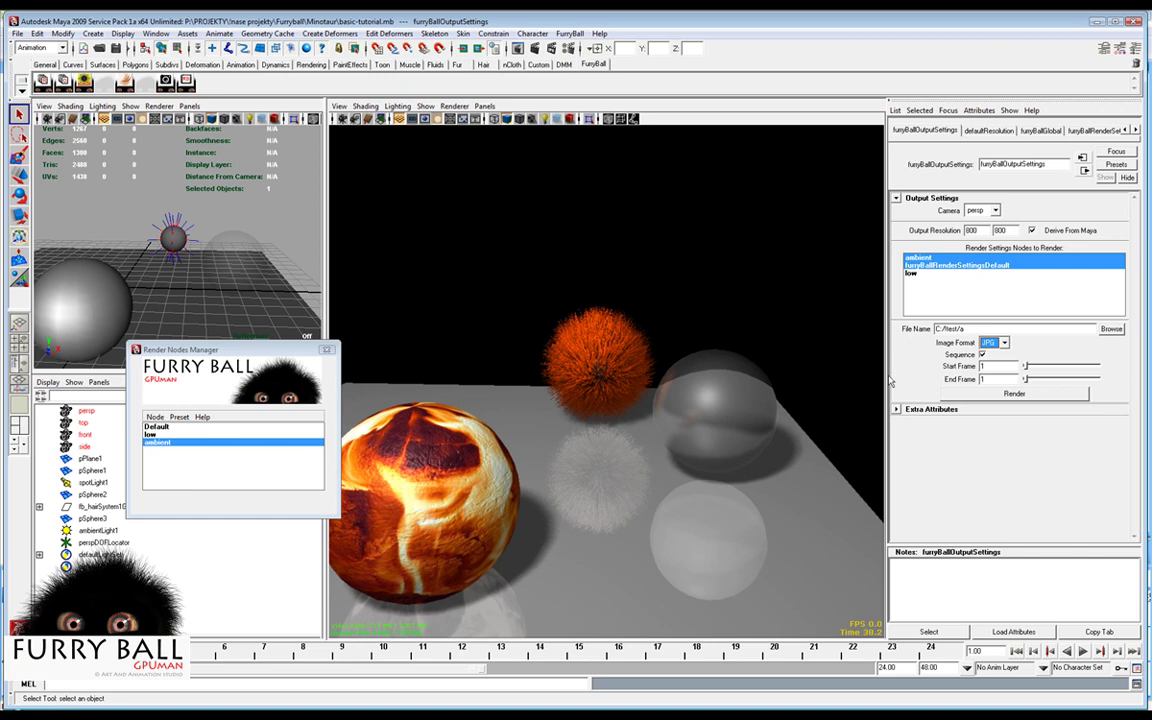
click(963, 330)
drag(961, 329, 971, 330)
key(BackSpace)
right_click(946, 333)
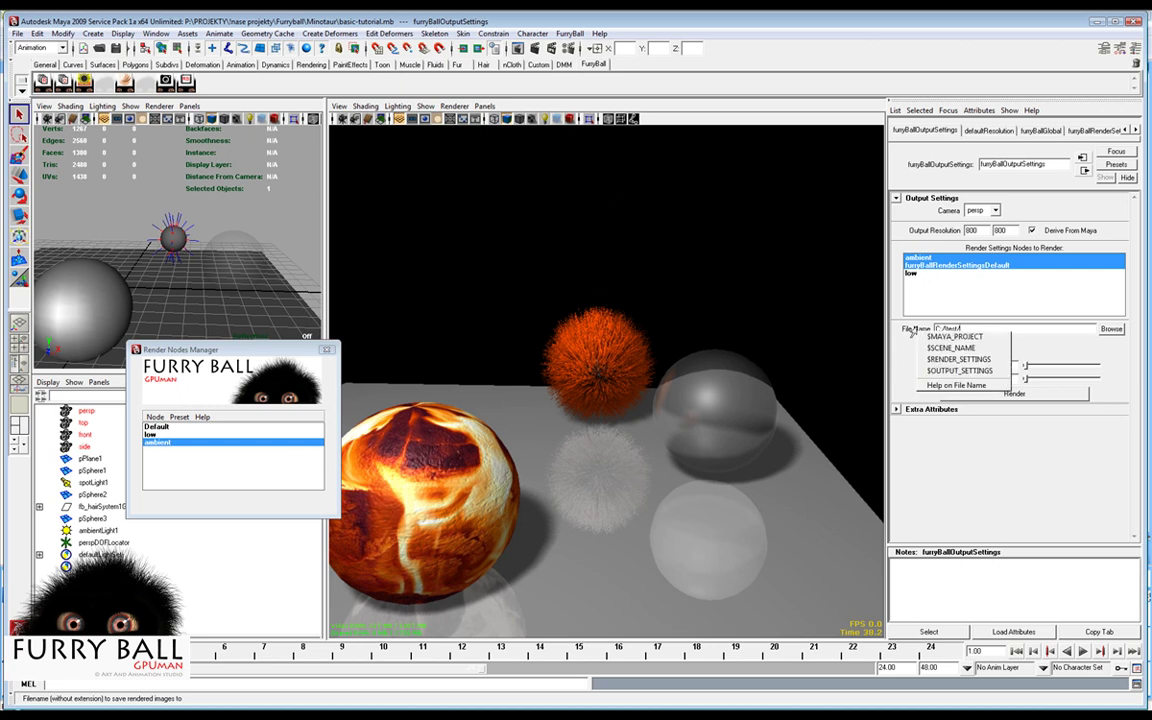
click(974, 360)
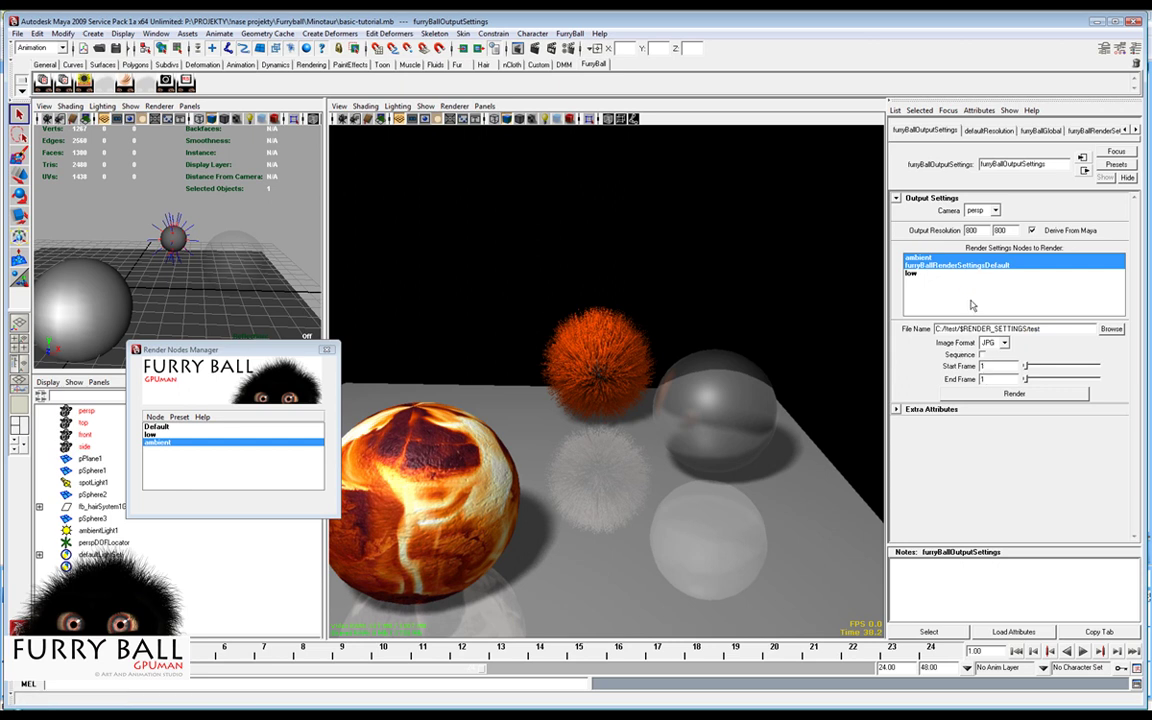
Render the chosen nodes to disk, then switch to the output folder in Windows Explorer and view the ambient node's image.
click(1027, 396)
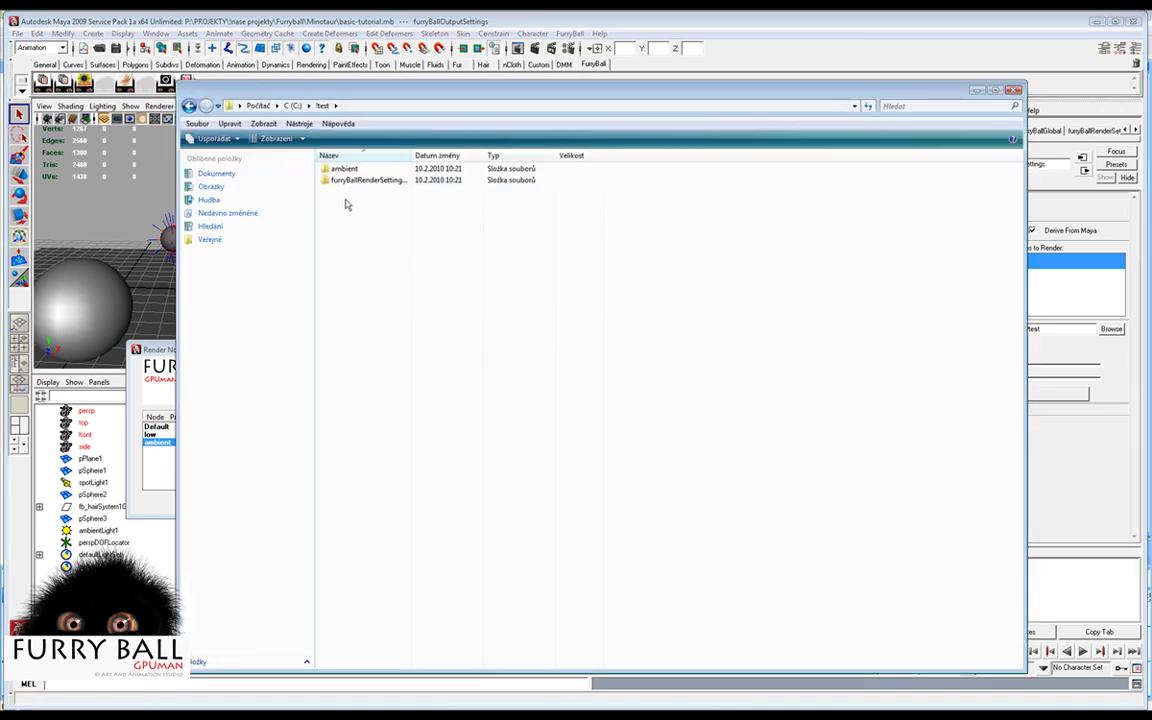
drag(412, 155, 471, 155)
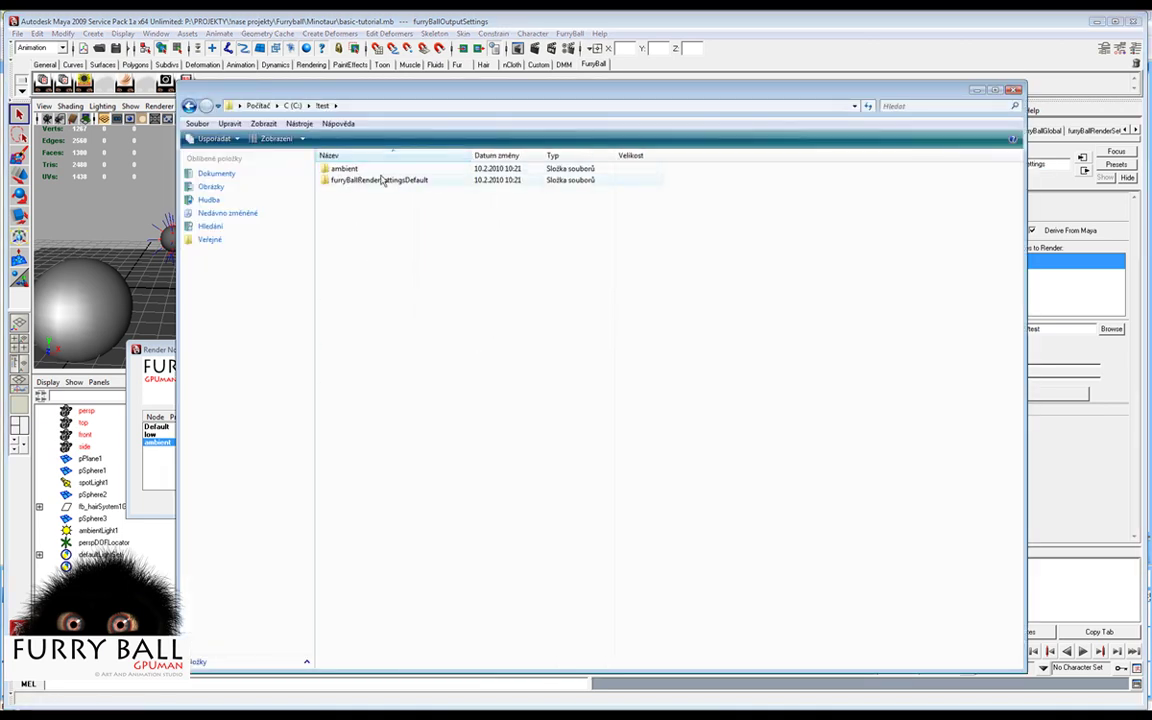
drag(651, 93, 483, 48)
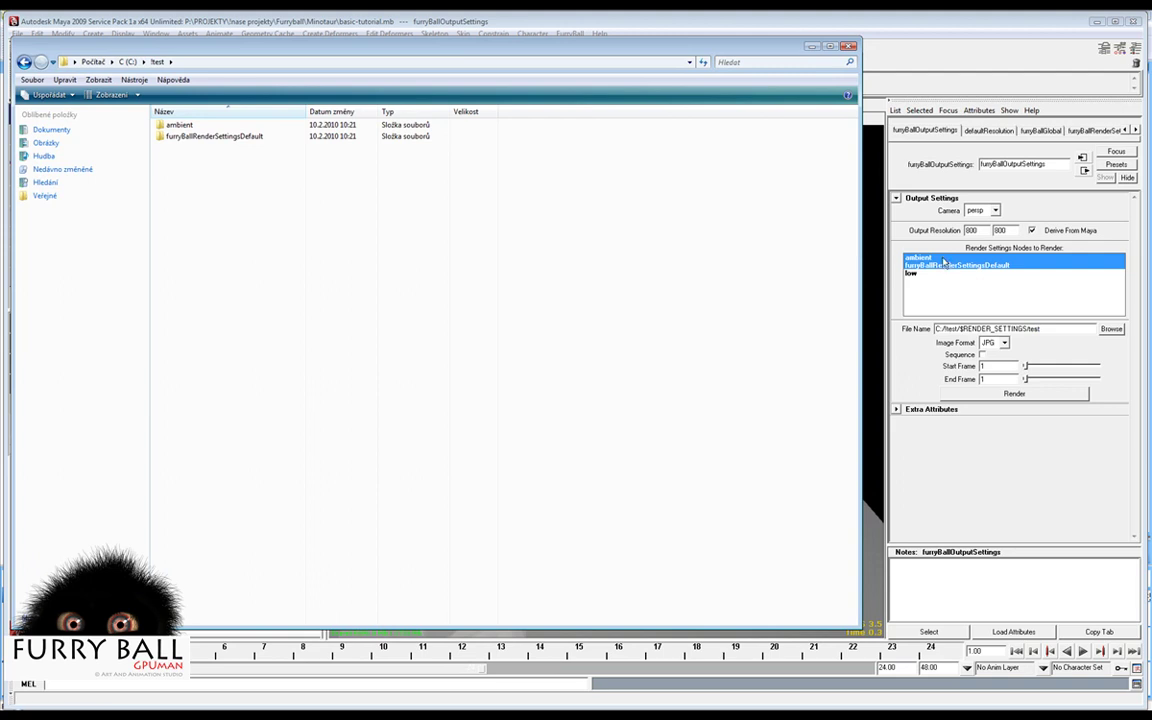
drag(592, 48, 642, 56)
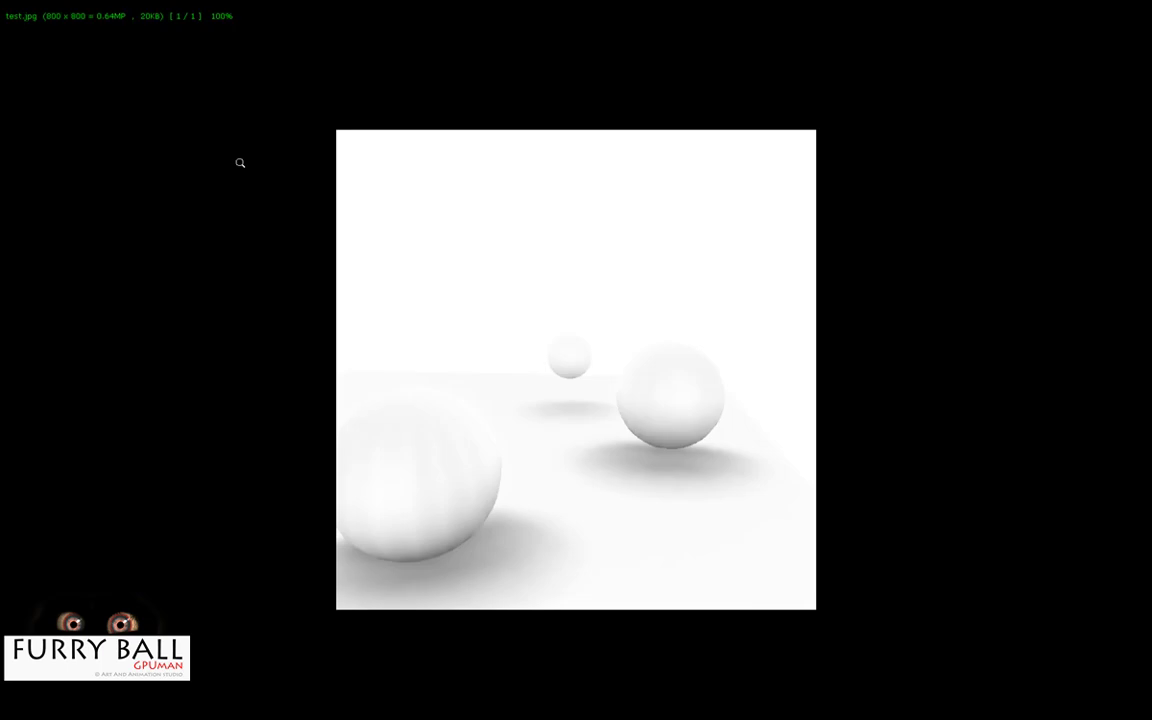
Open the furryBallRenderSettingsDefault output folder and view its rendered test image.
key(Escape)
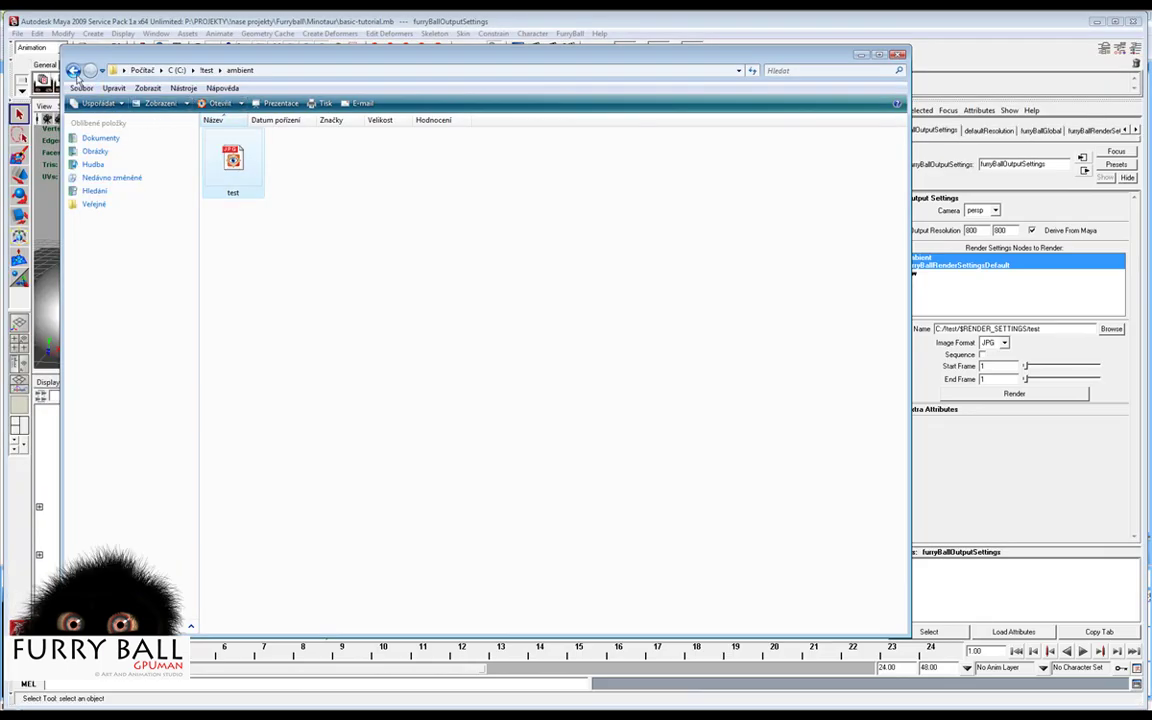
click(74, 70)
double_click(243, 146)
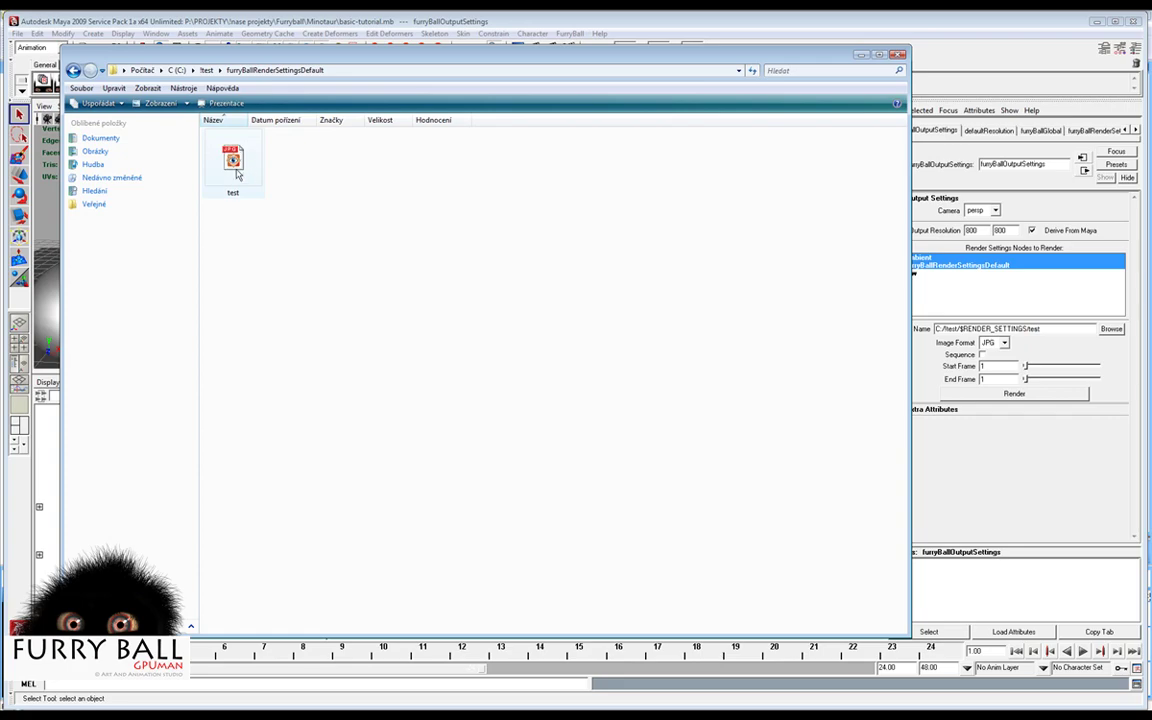
double_click(235, 168)
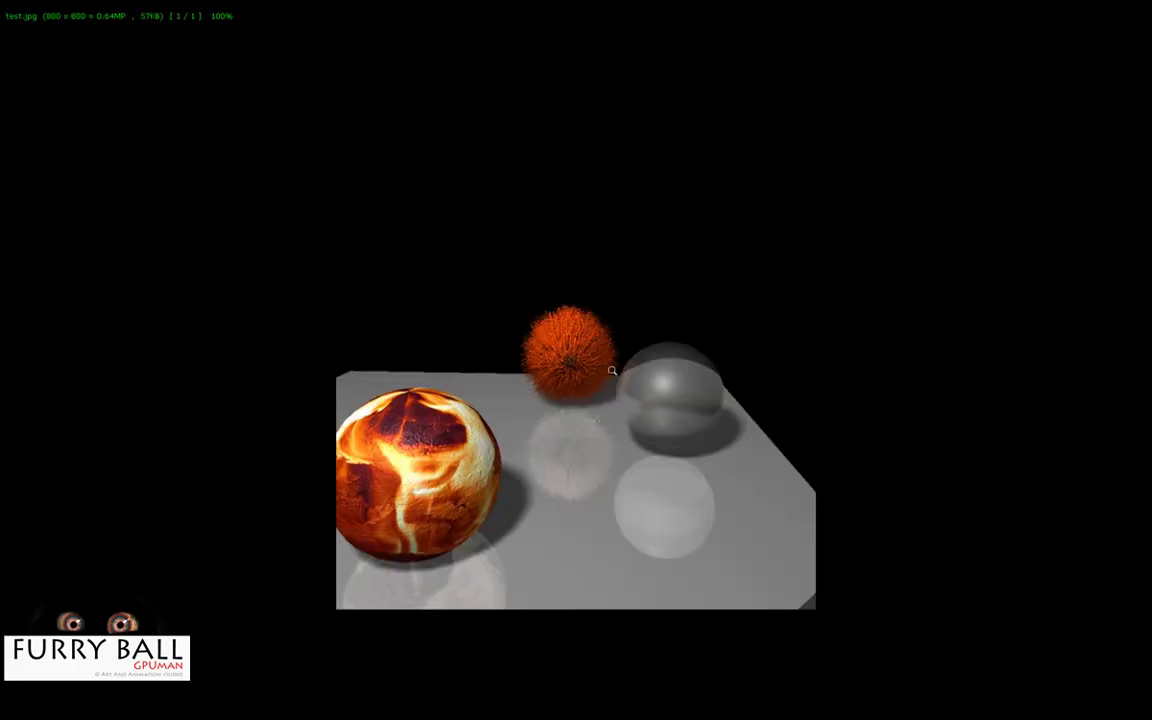
key(Escape)
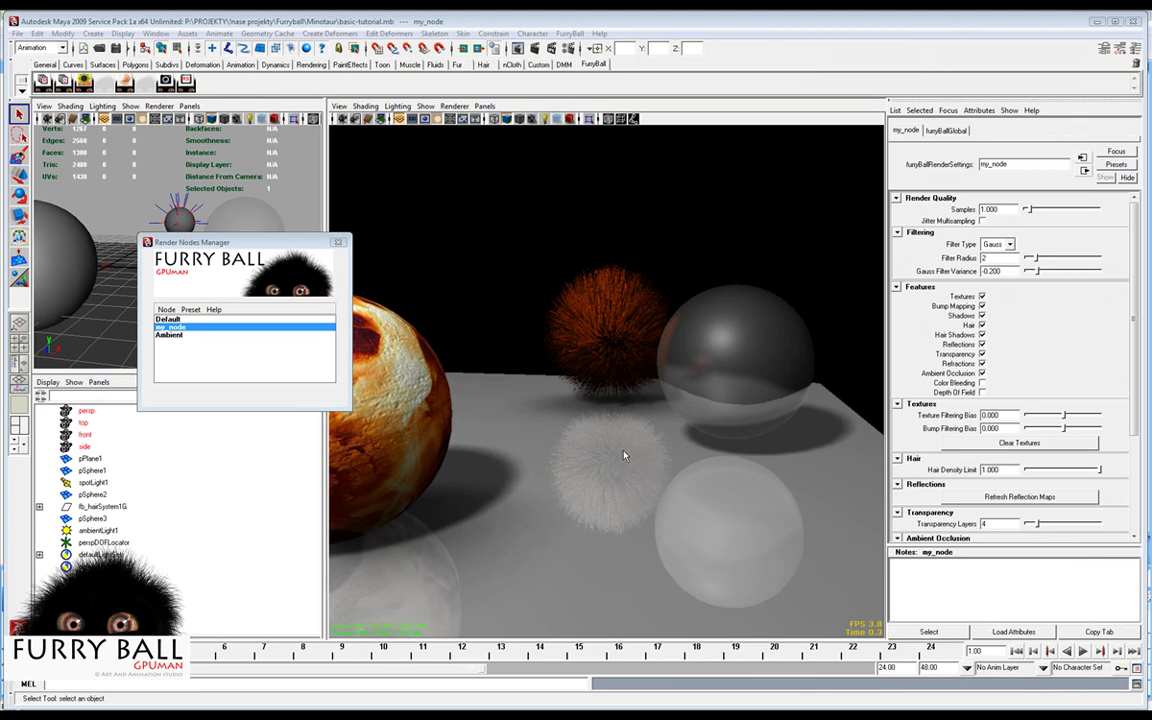
Open the FurryBall Output Settings and extend the output File Name to C:/test/$RENDER_SETTINGS/image### using the render settings variable.
alt+drag(624, 456, 373, 386)
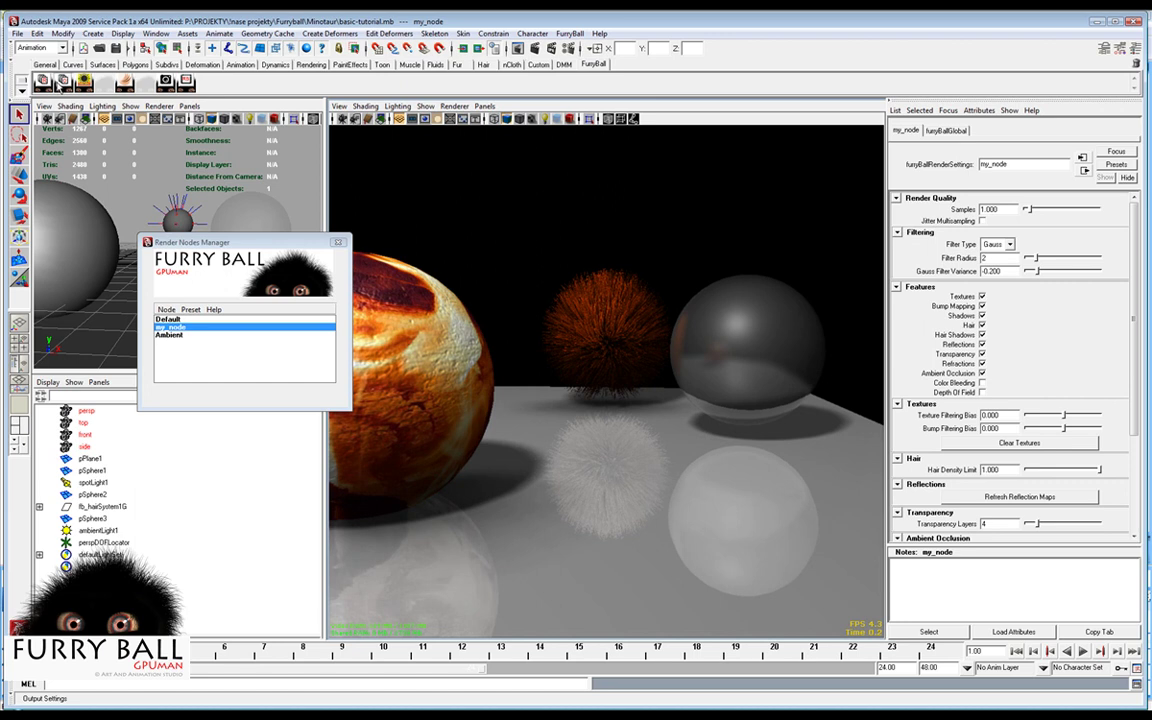
click(62, 82)
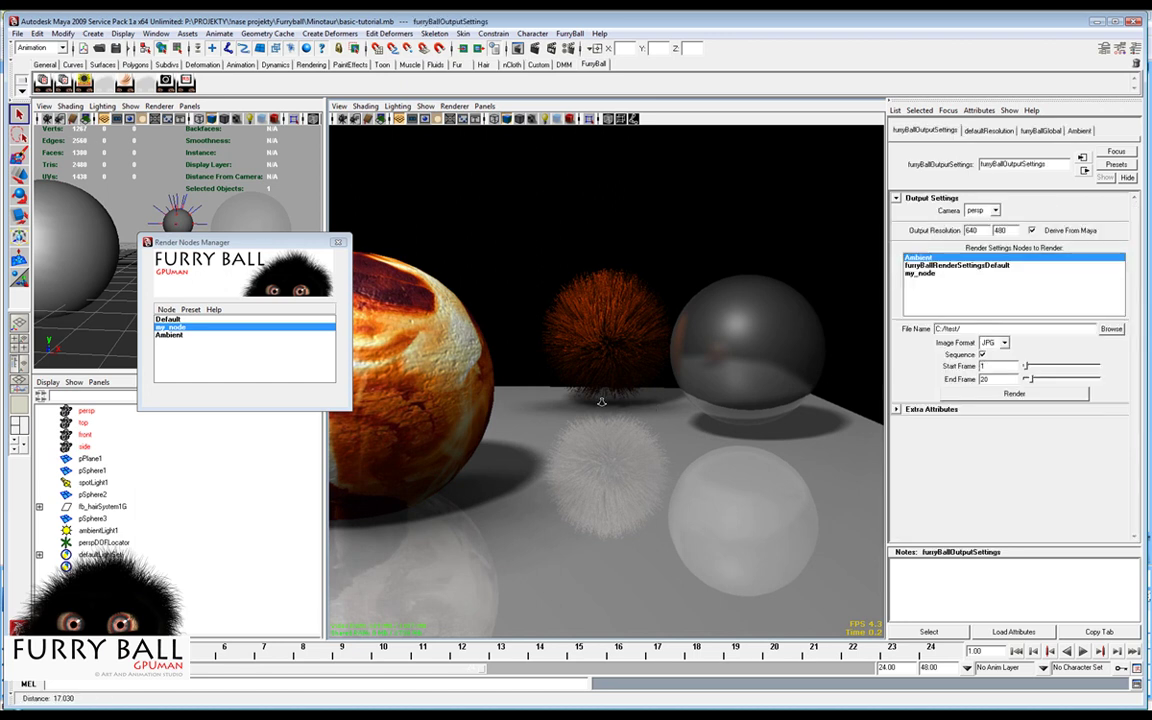
right_click(917, 336)
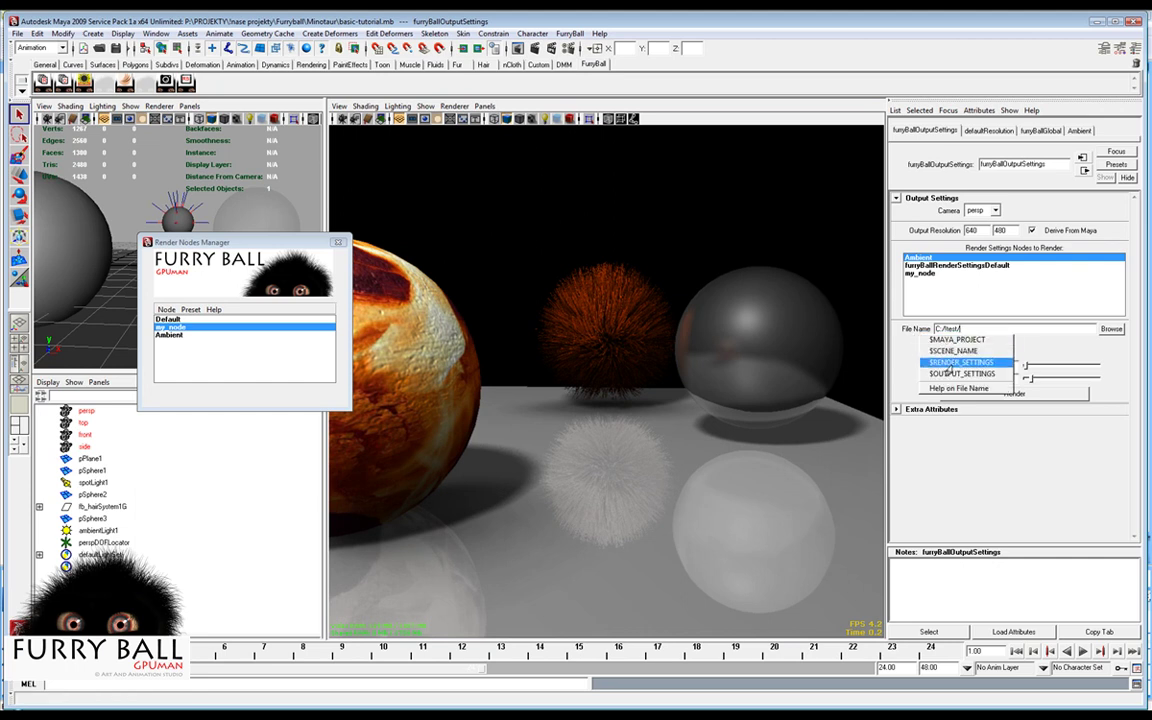
click(965, 362)
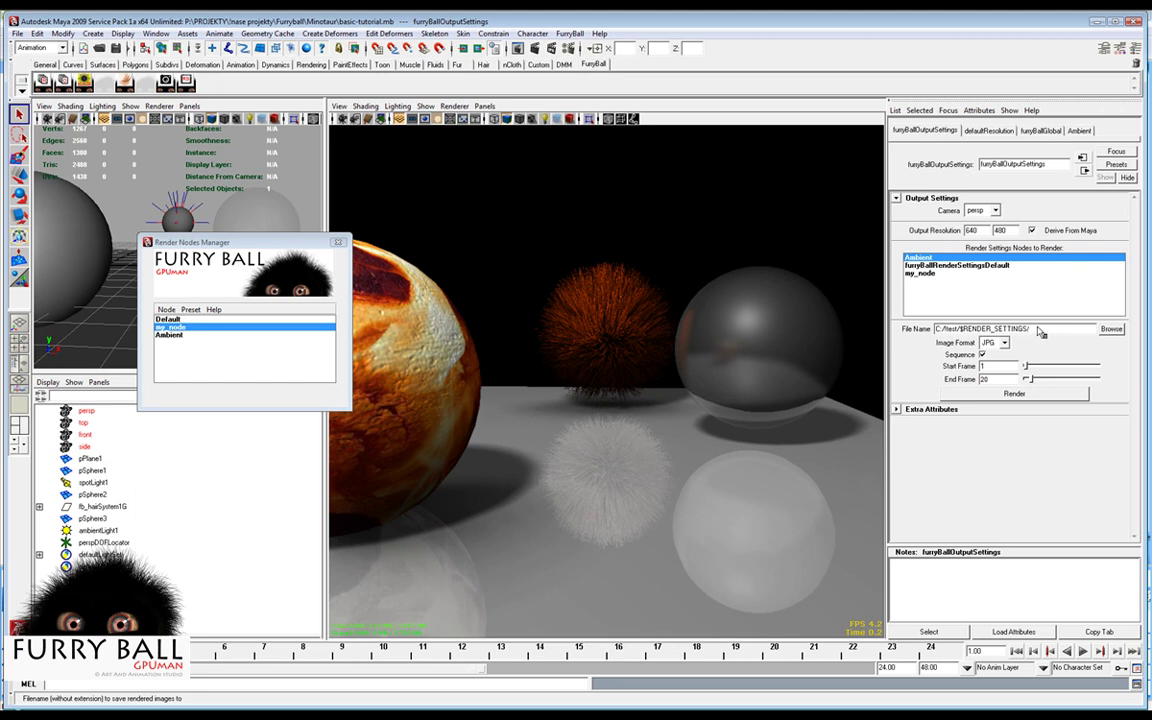
text(mage###)
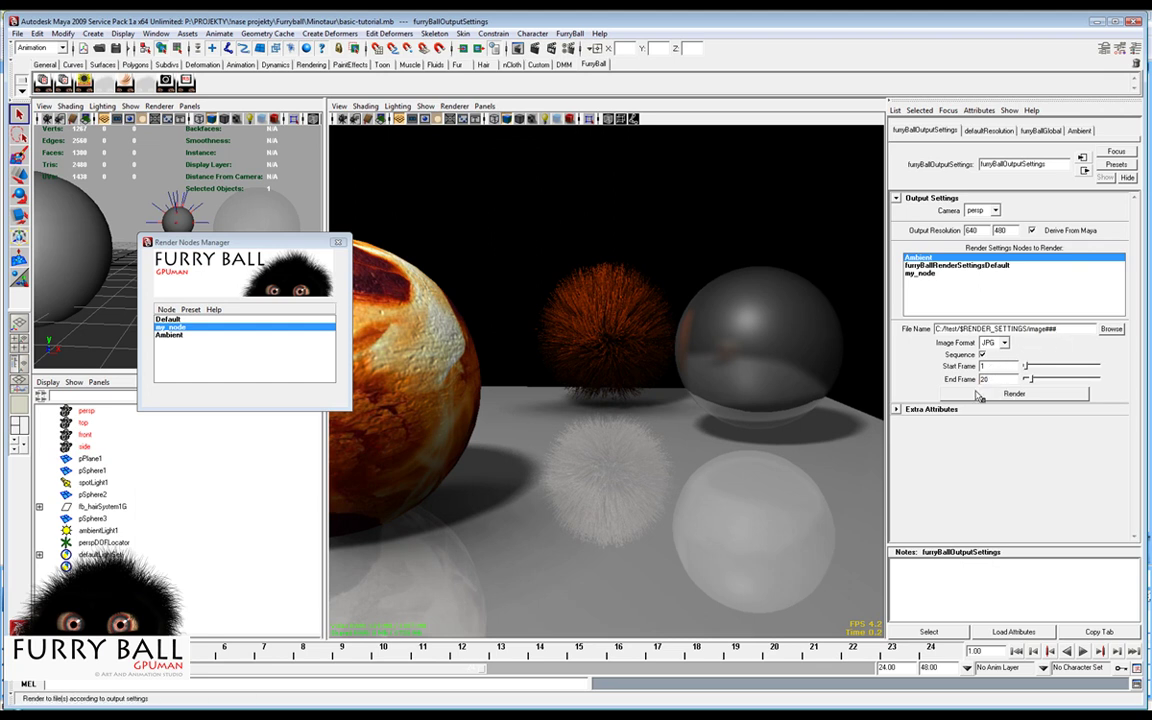
Select the persp camera, play its animation briefly to preview the motion, and return to the first frame.
click(86, 411)
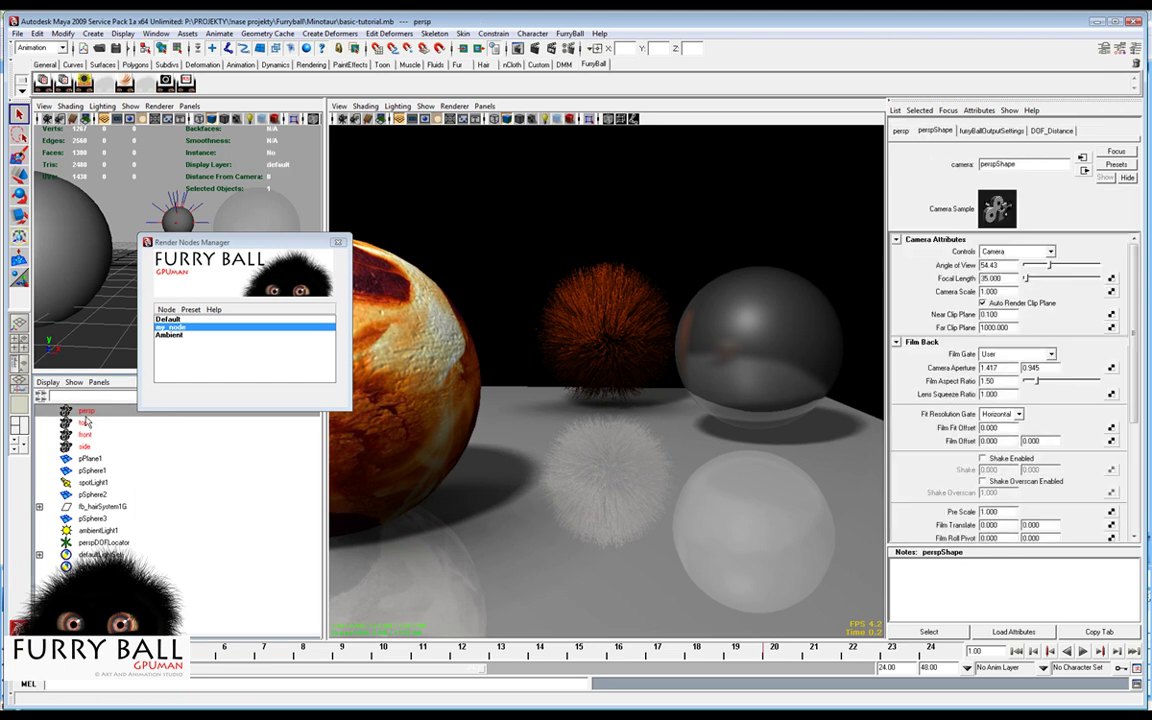
click(1083, 652)
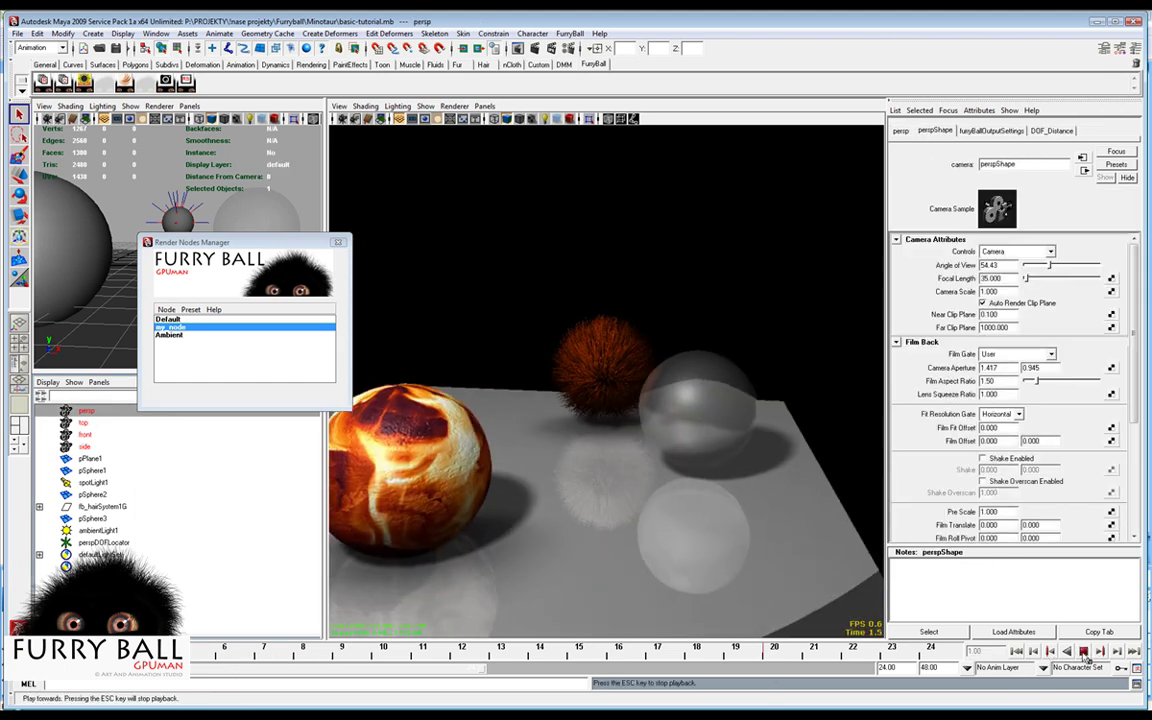
click(1083, 652)
click(1017, 652)
click(1017, 652)
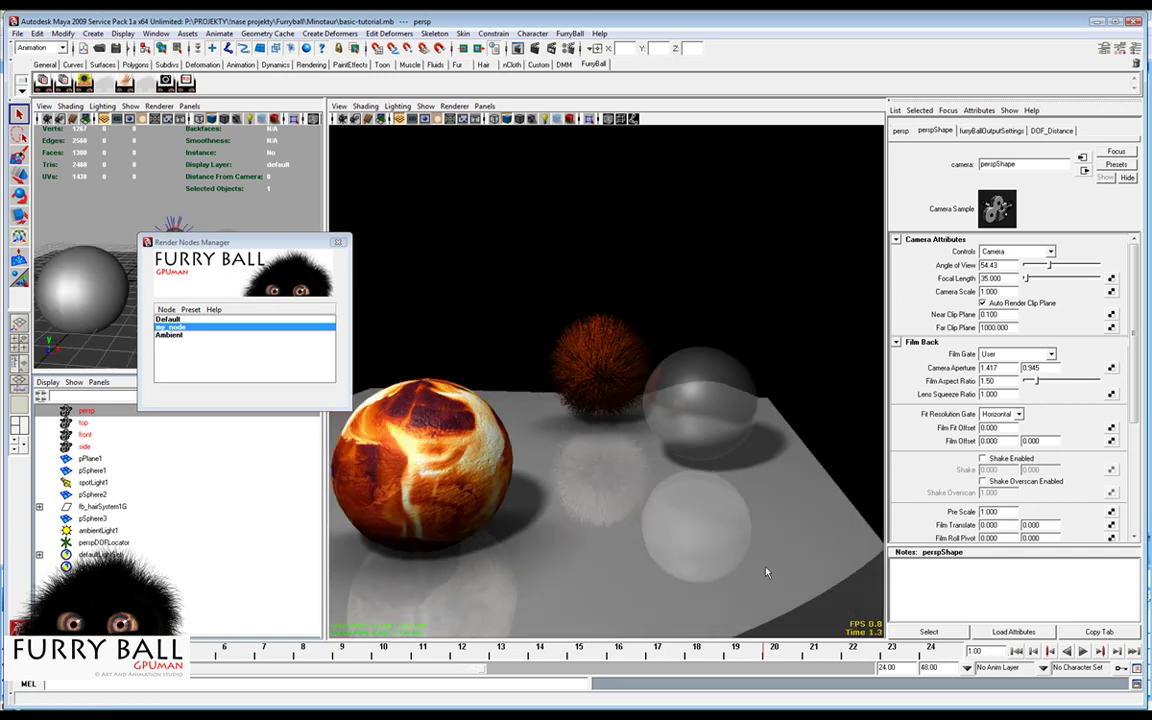
Choose only furryBallRenderSettingsDefault as the node to render in the Output Settings and render the image sequence to disk.
click(63, 84)
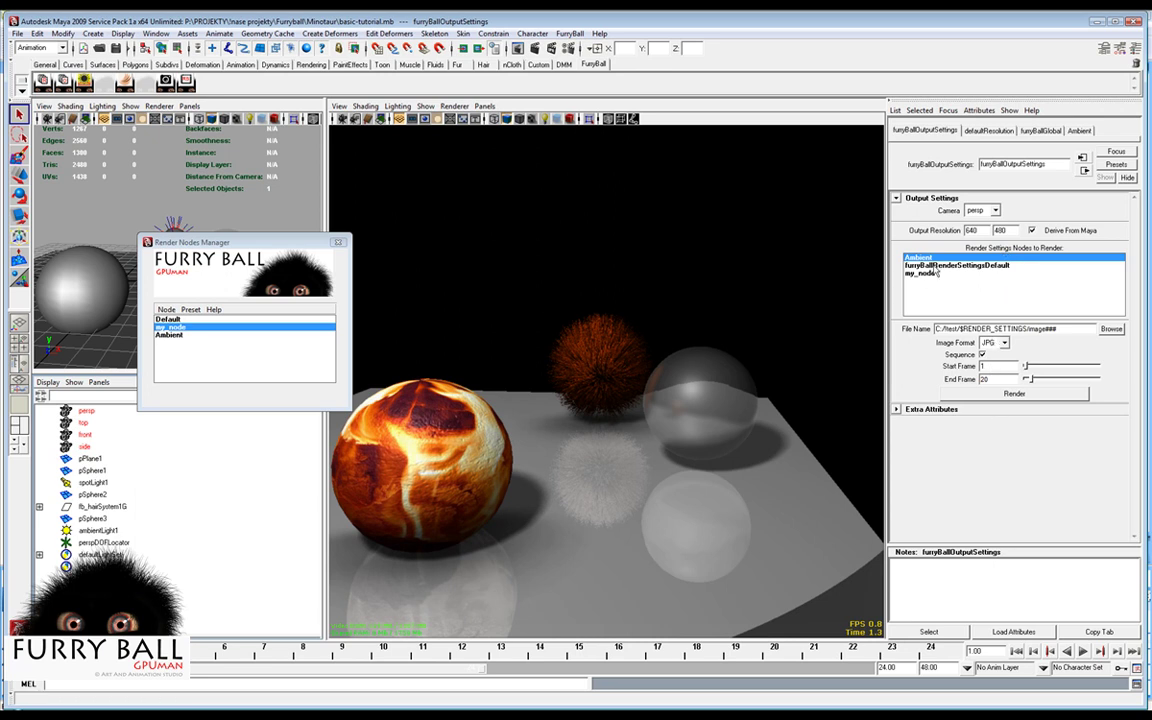
click(966, 266)
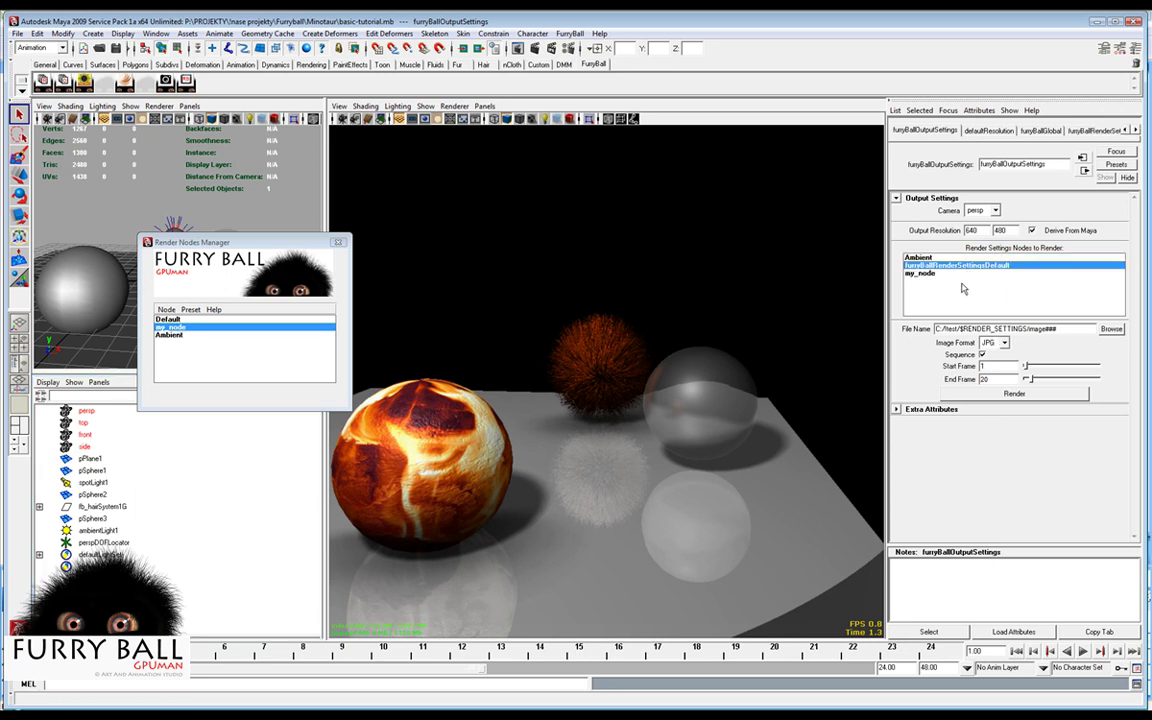
click(982, 395)
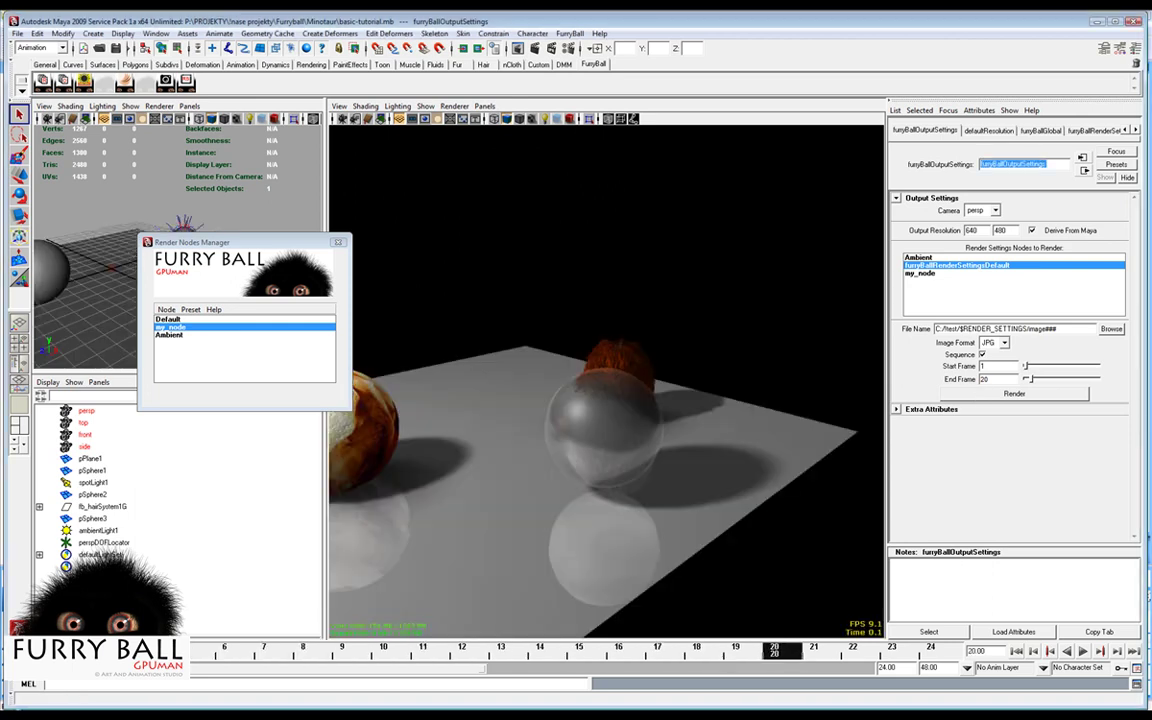
Switch to Total Commander, open the furryBallRenderSettingsDefault output folder and leaf through the rendered frames starting from image001.
key(alt+Tab)
double_click(383, 316)
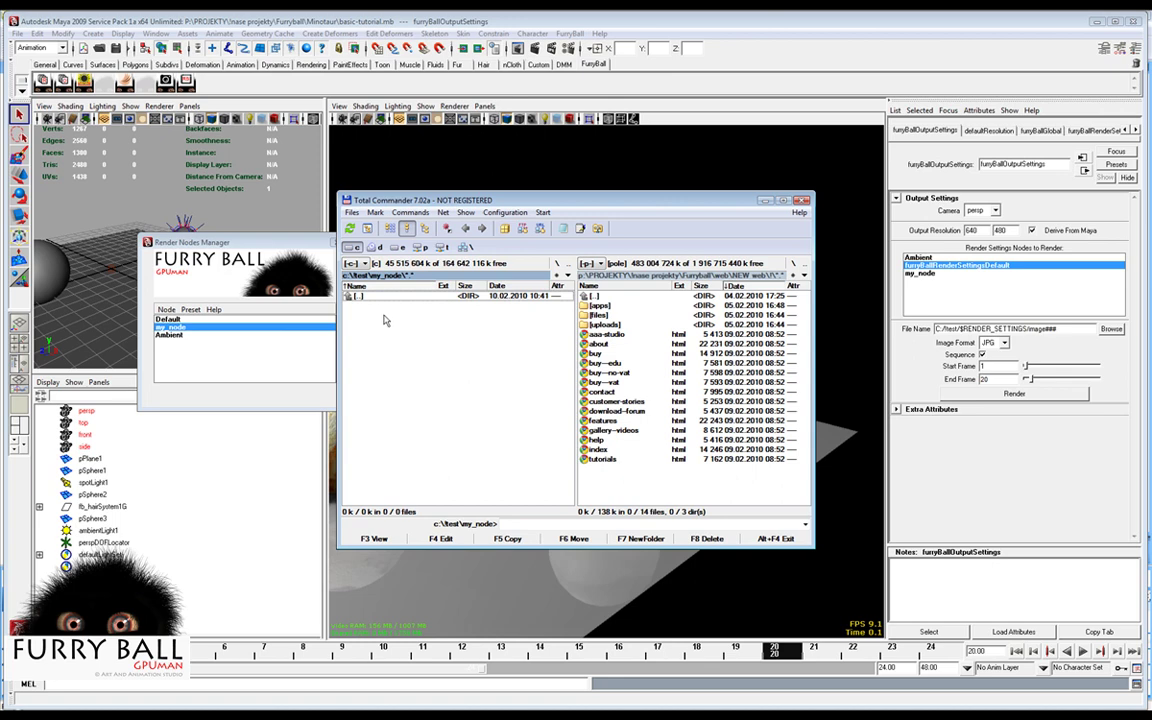
double_click(385, 297)
double_click(386, 307)
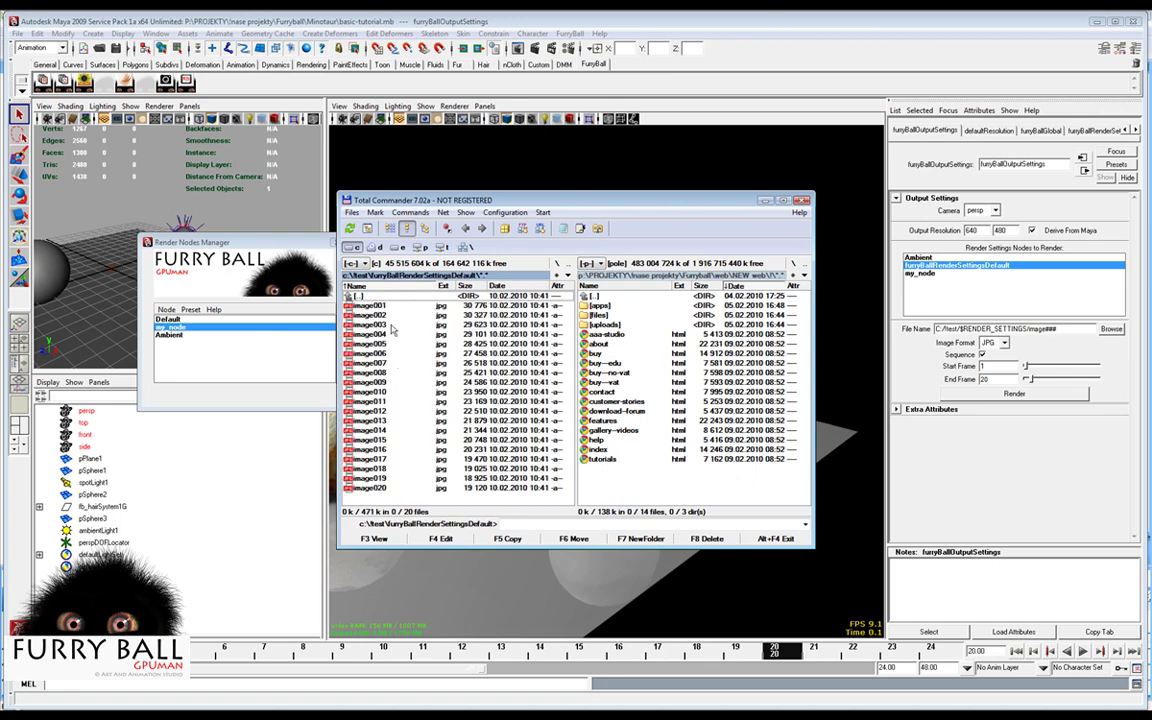
double_click(388, 306)
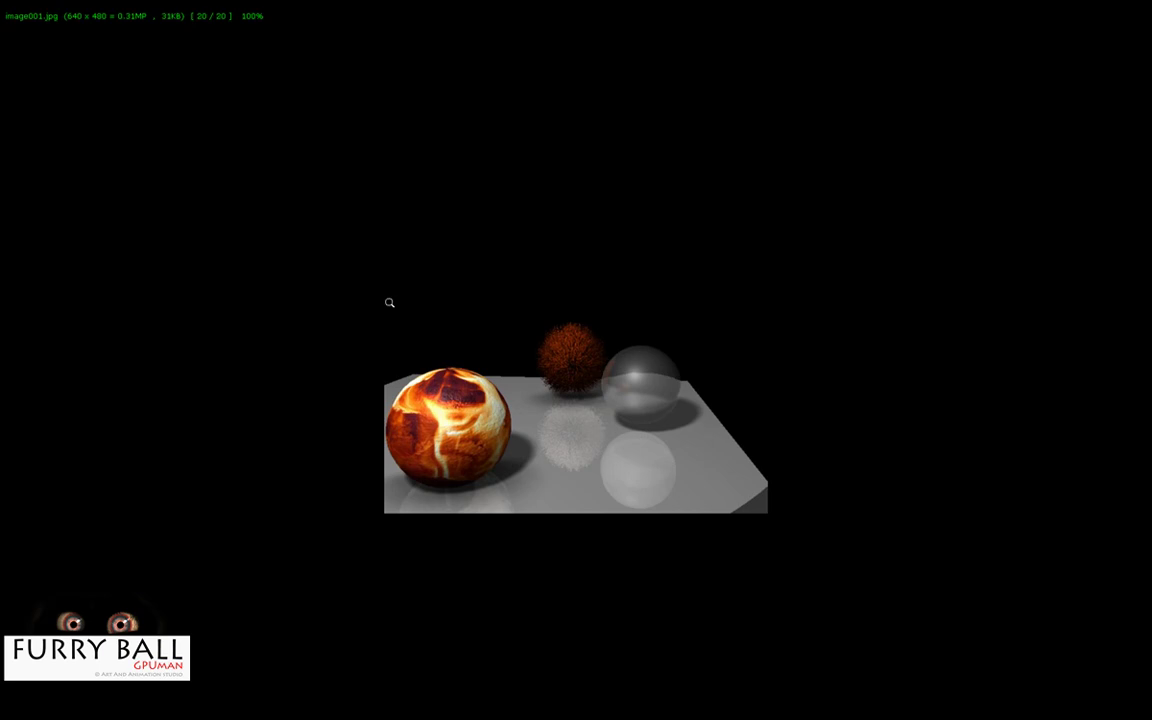
scroll(599, 470, up, 19)
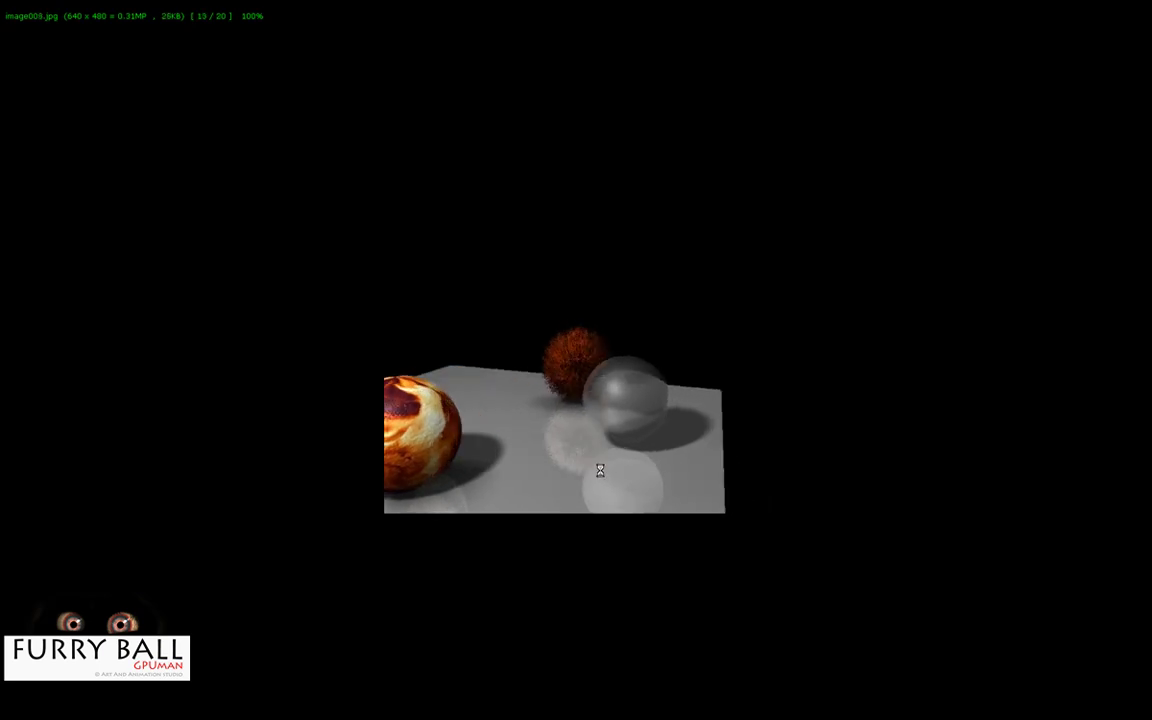
scroll(599, 470, down, 6)
key(Right)
key(Right)
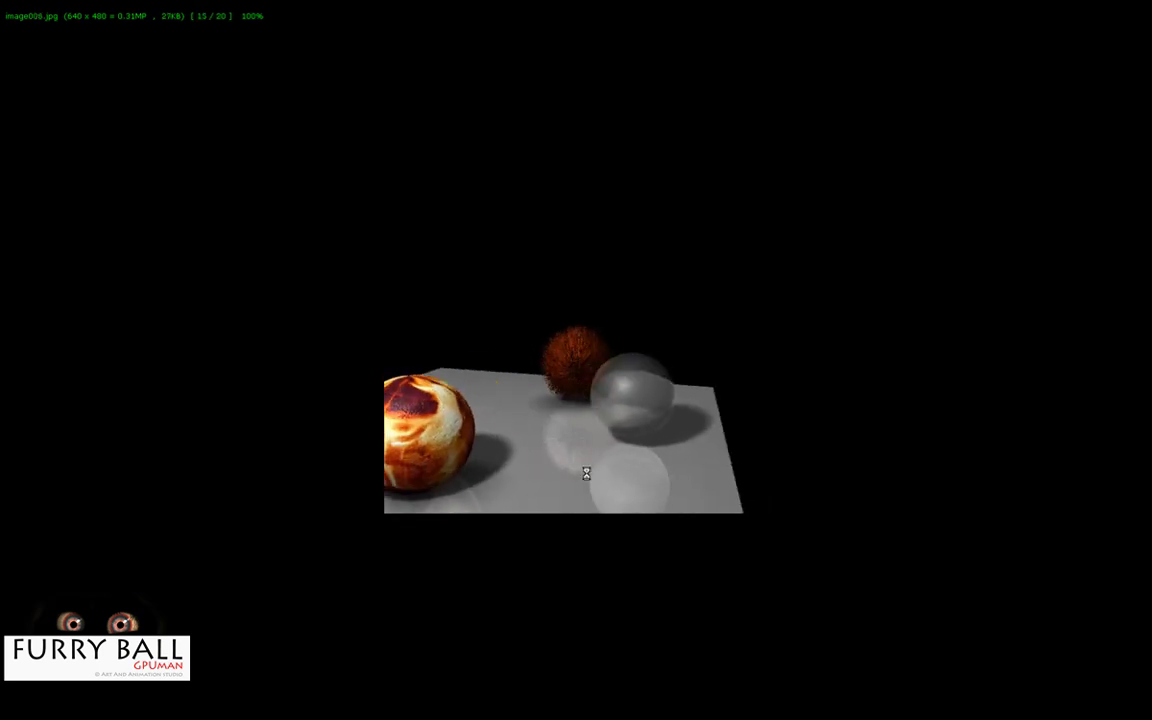
key(Escape)
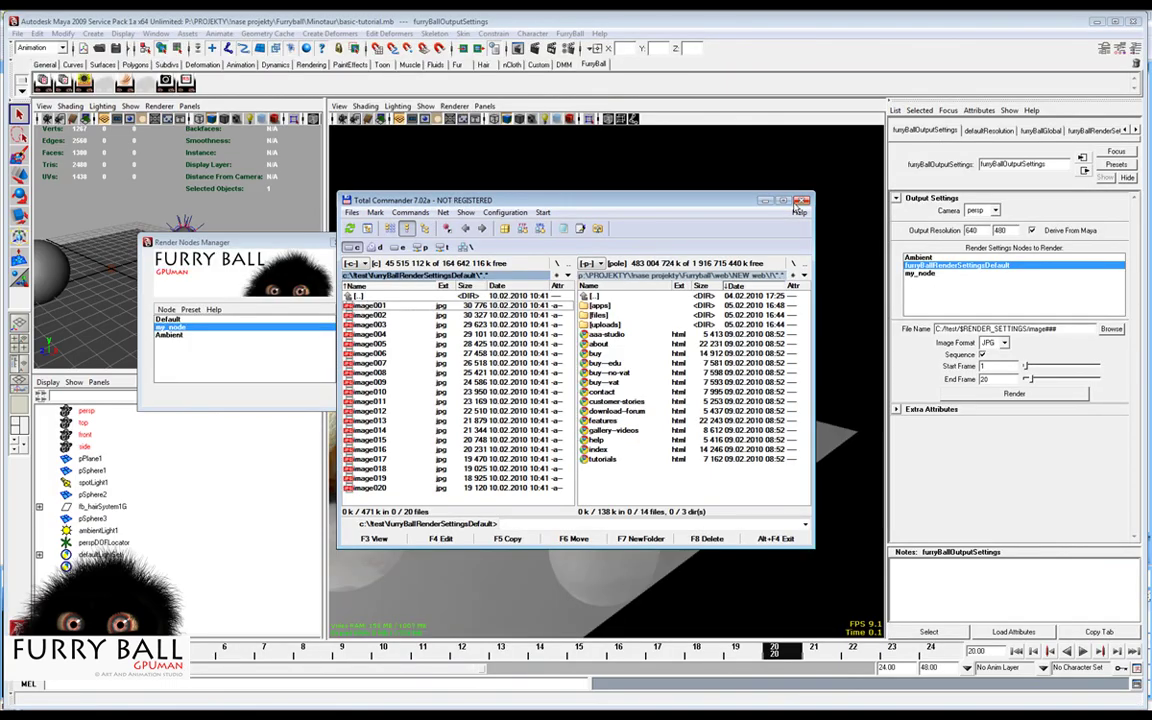
click(803, 199)
Activate the Ambient node in the Render Nodes Manager and return the timeline to frame 1.
drag(255, 247, 362, 222)
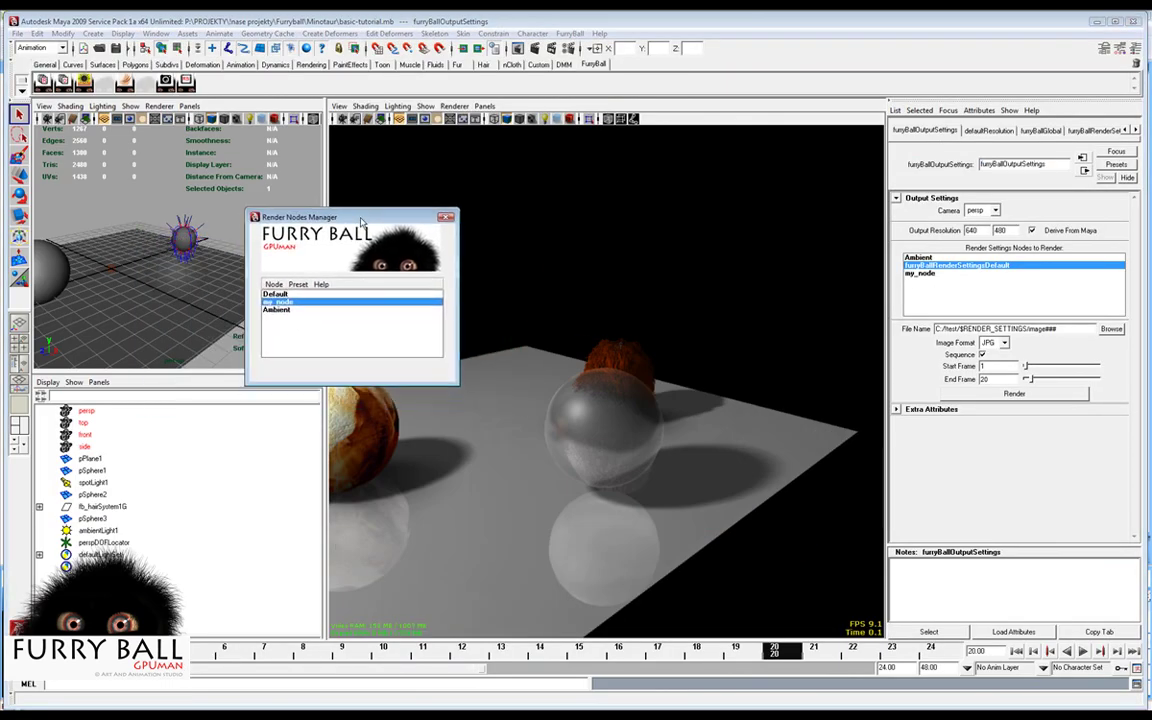
click(277, 311)
click(273, 284)
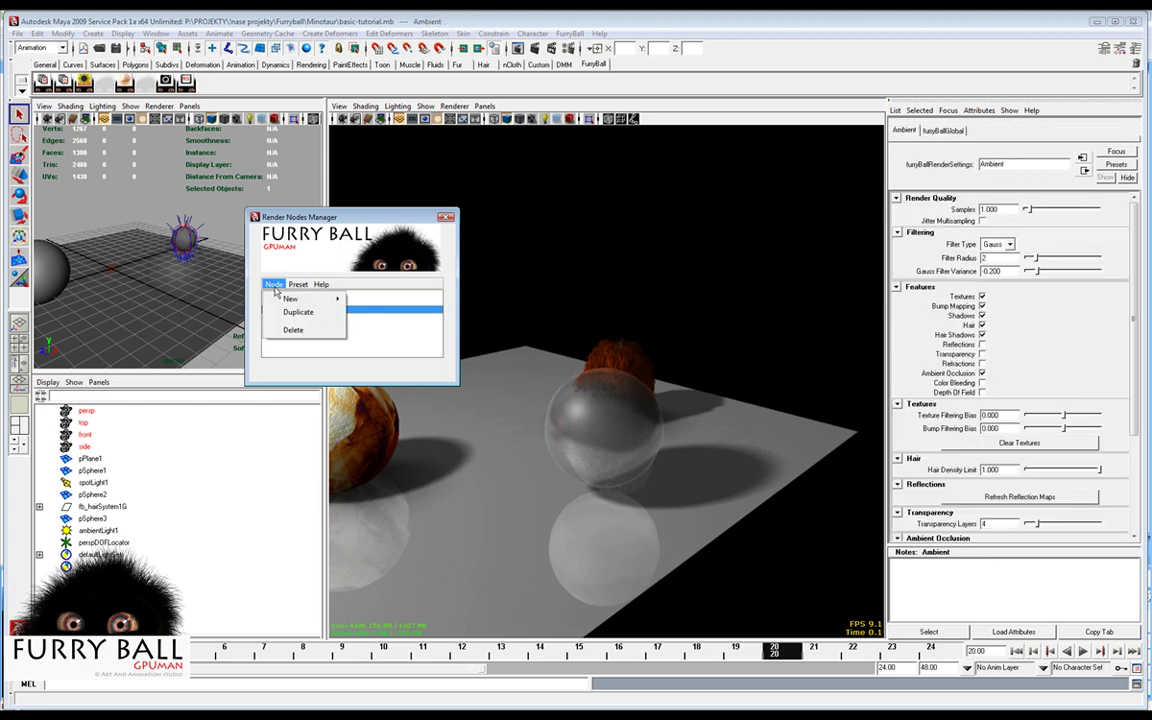
mouse_move(298, 286)
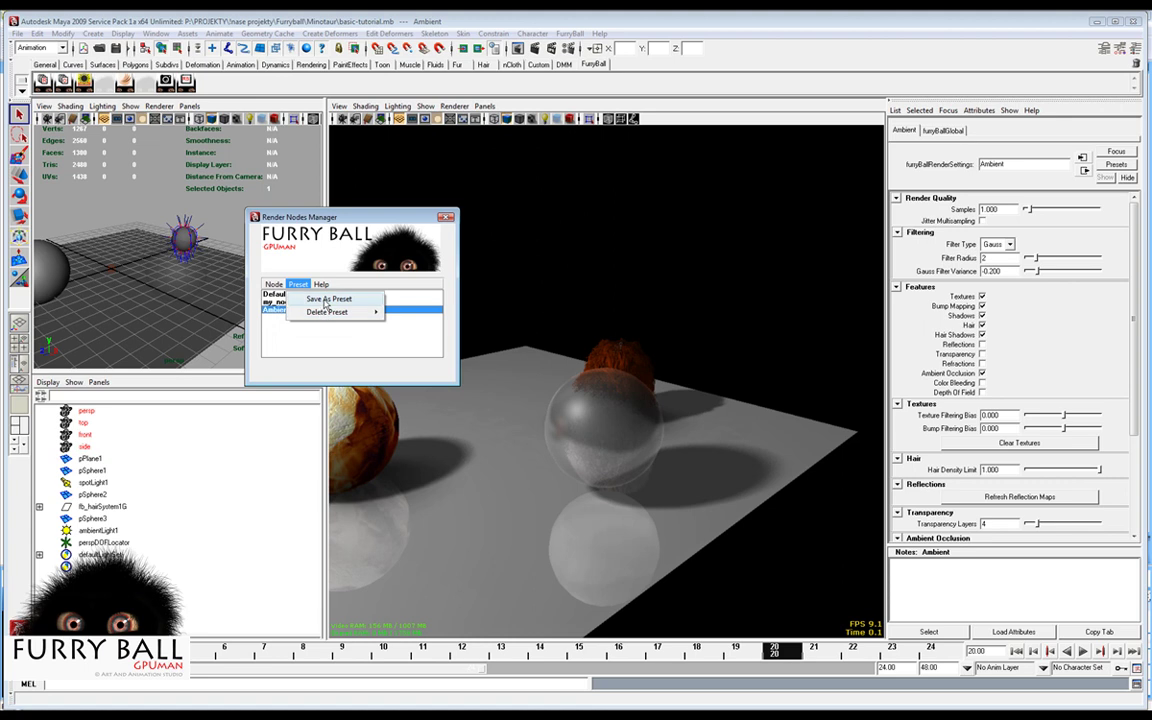
click(282, 315)
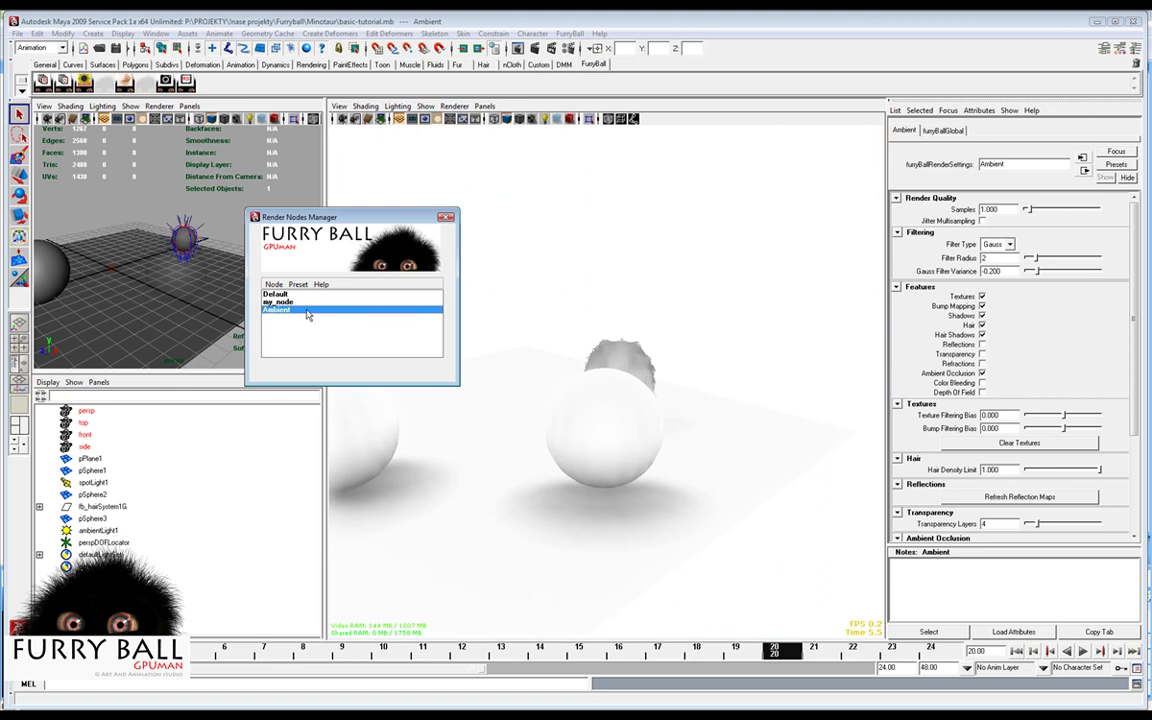
click(1015, 651)
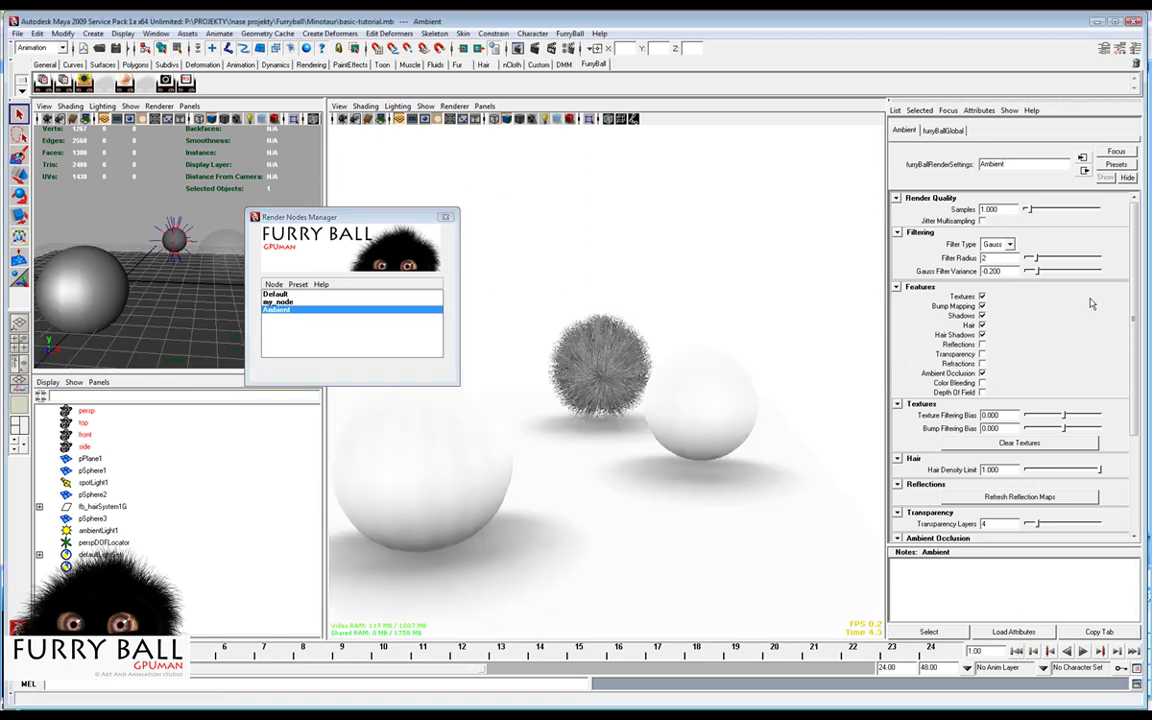
Save the Ambient render node as a preset named Ambient.
click(298, 284)
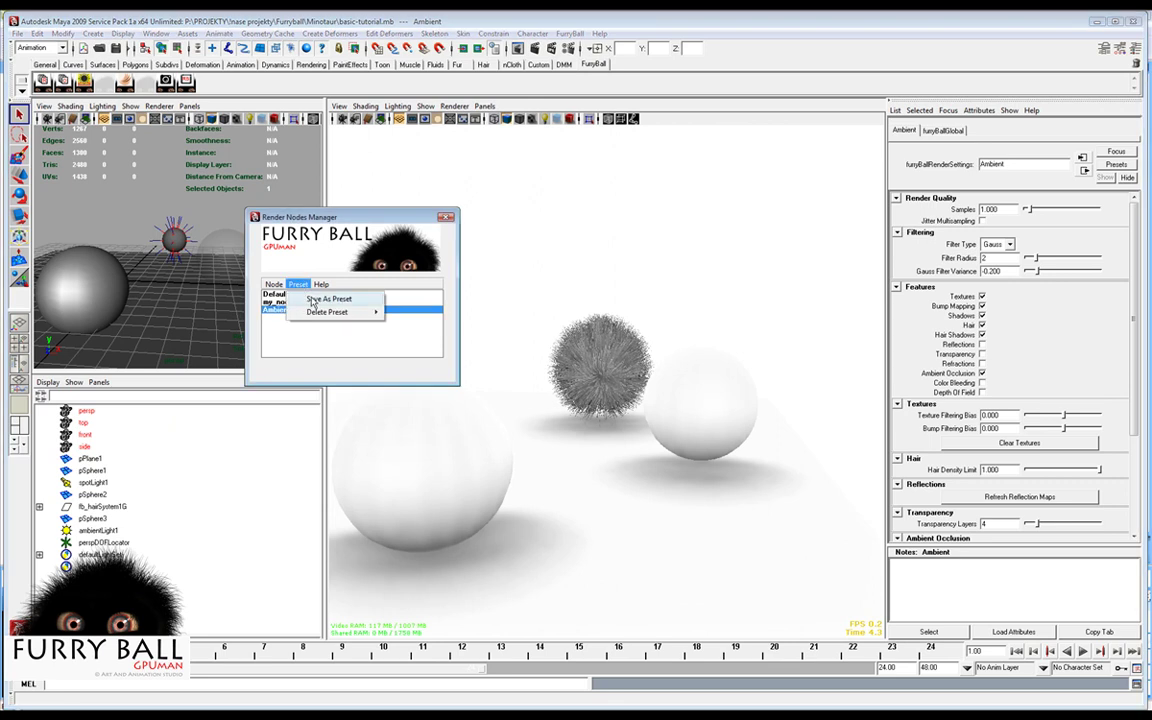
click(313, 299)
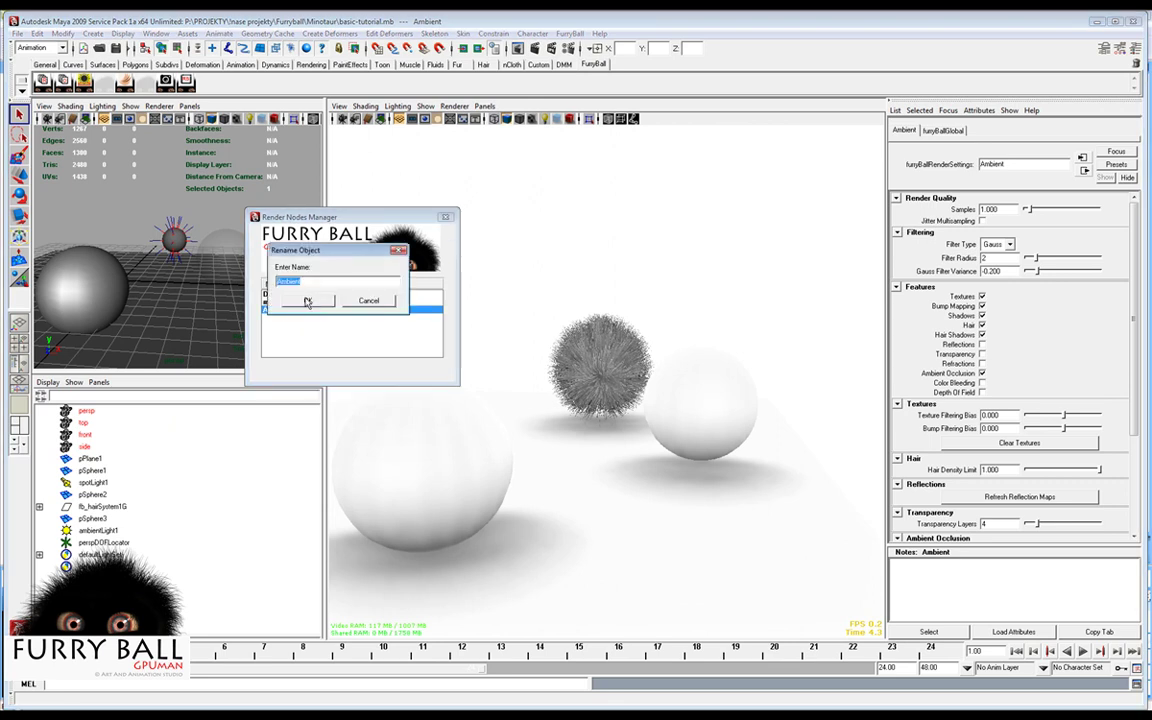
click(311, 302)
Check the preset options and the list of presets offered for creating a new render node.
click(298, 284)
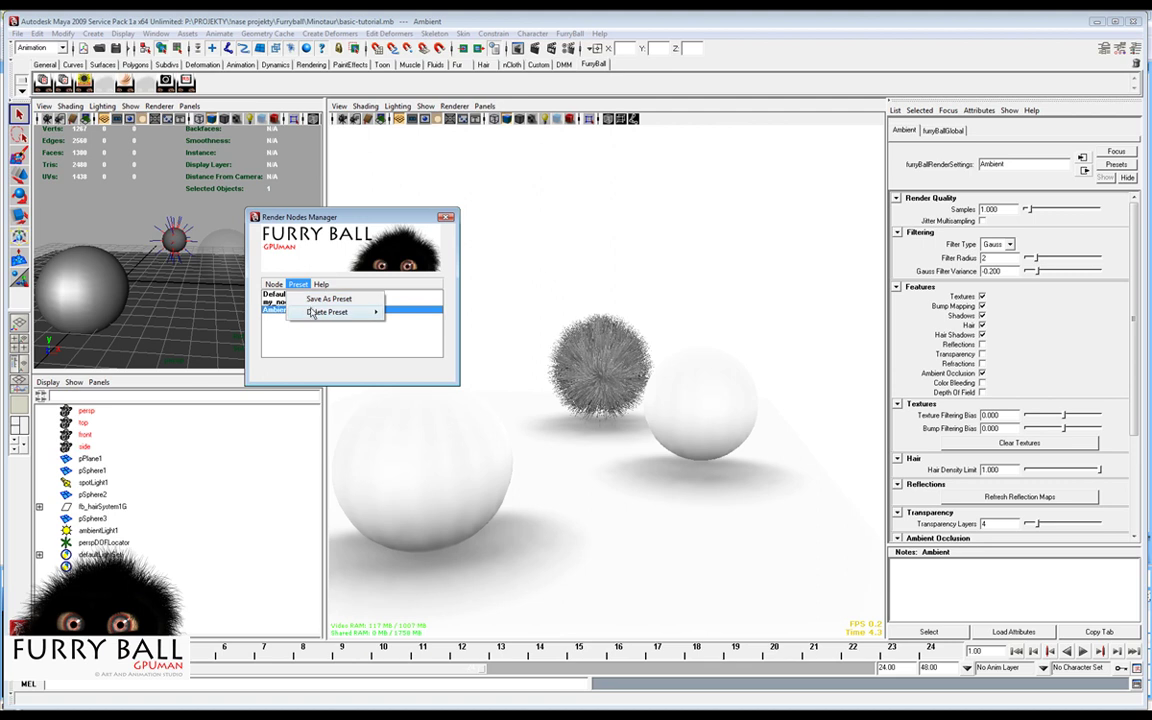
mouse_move(311, 309)
click(250, 283)
click(378, 284)
click(273, 284)
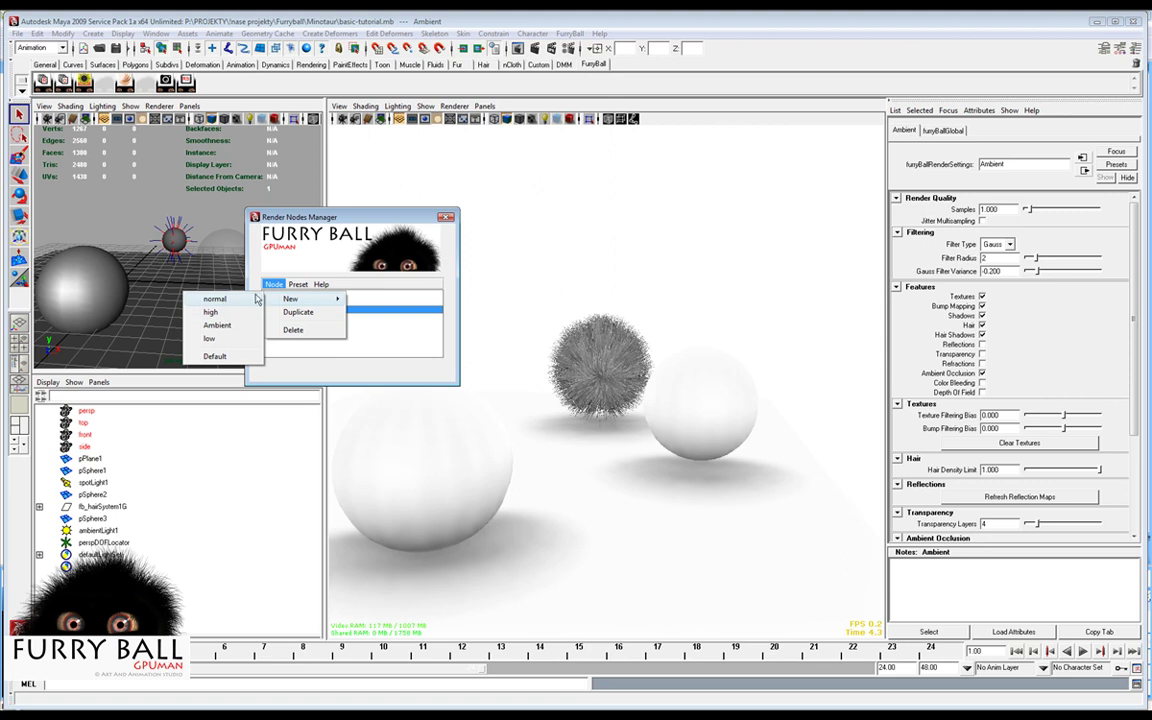
Close and reopen the Render Nodes Manager, and activate my_node for the viewport rendering.
drag(378, 221, 345, 218)
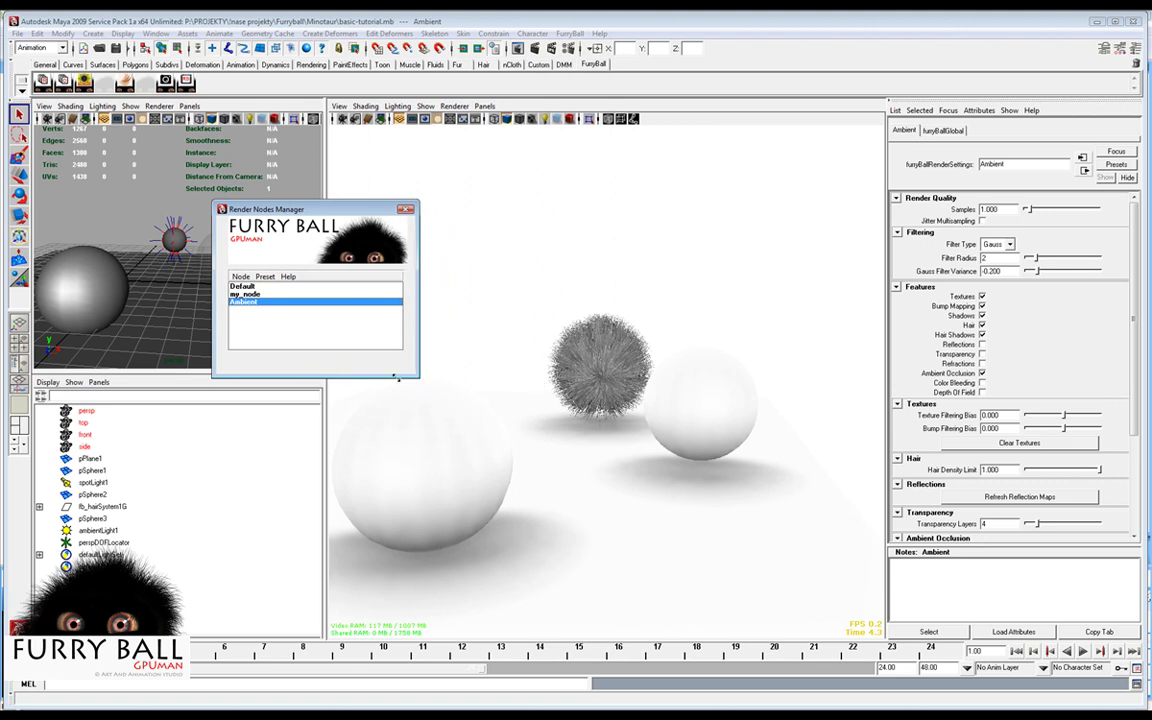
drag(426, 377, 447, 391)
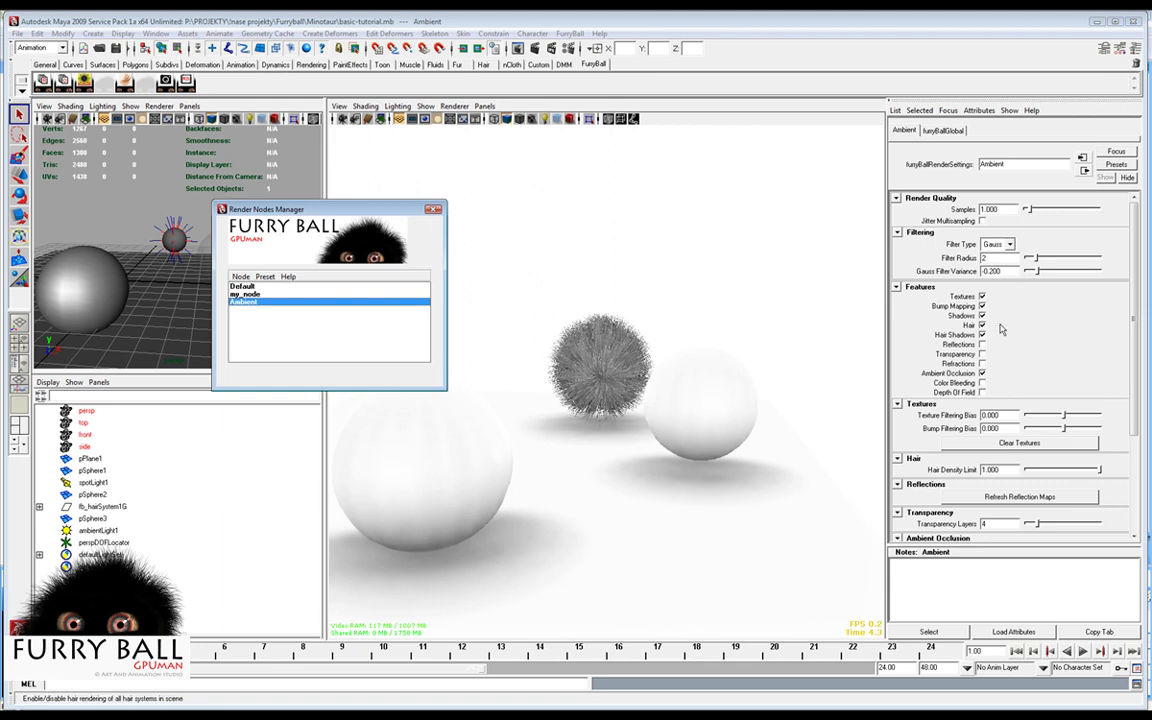
click(433, 209)
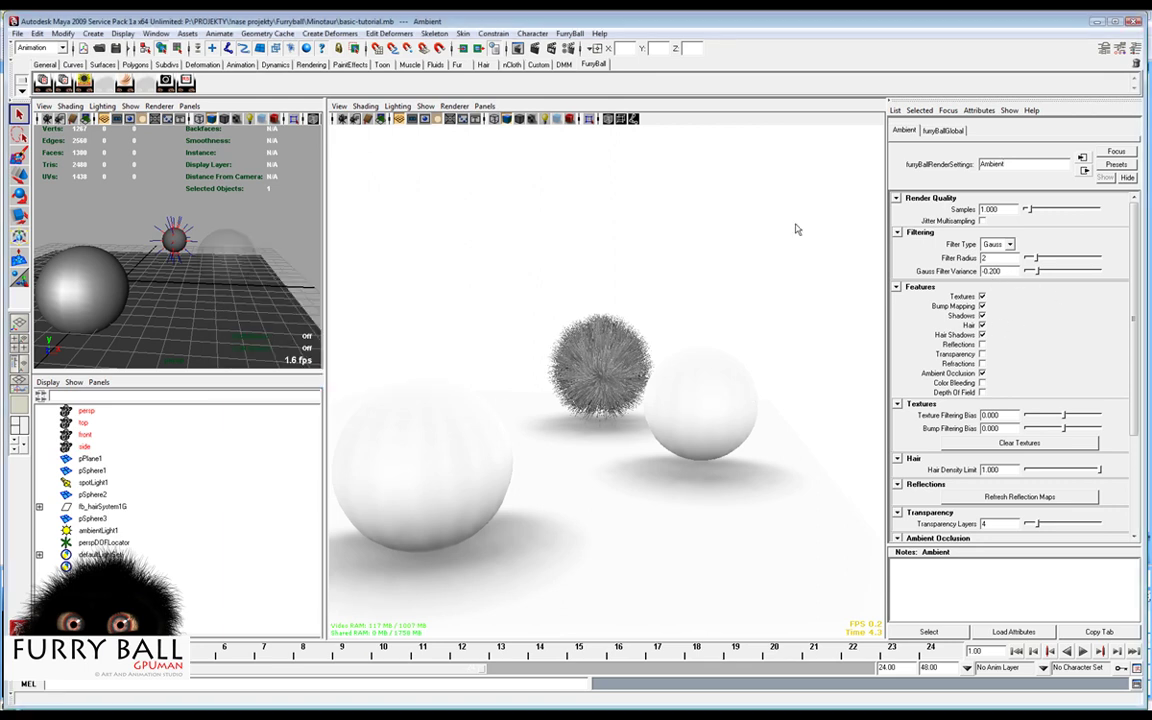
click(55, 84)
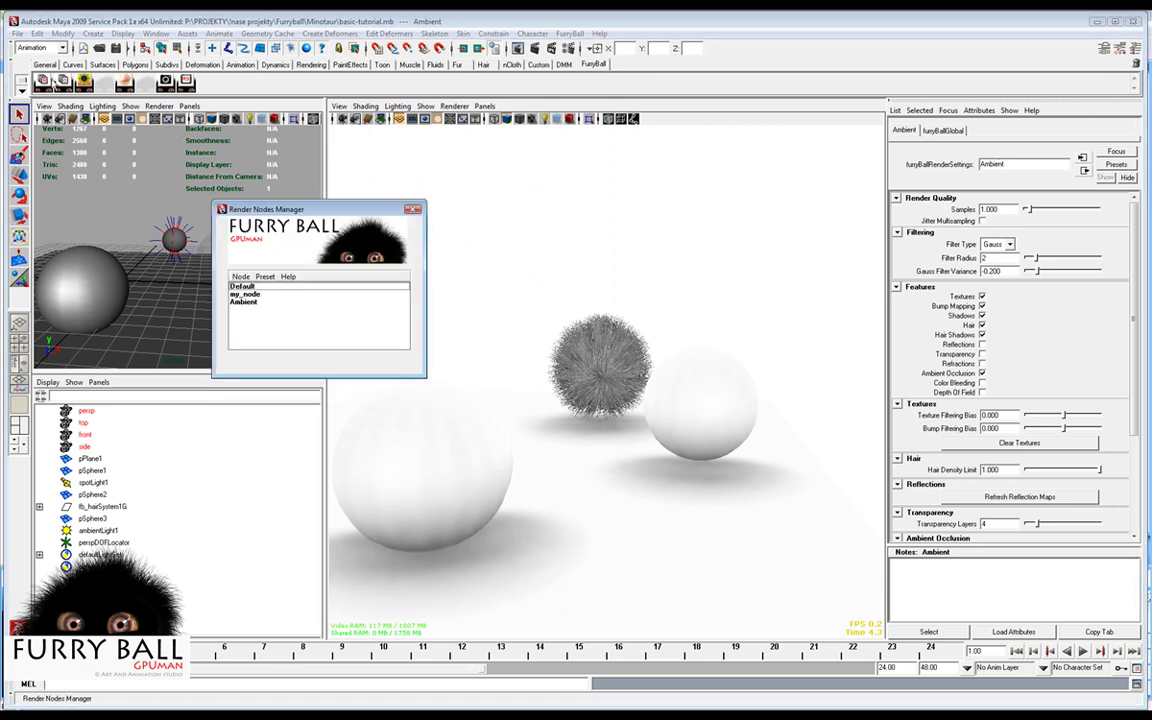
click(247, 294)
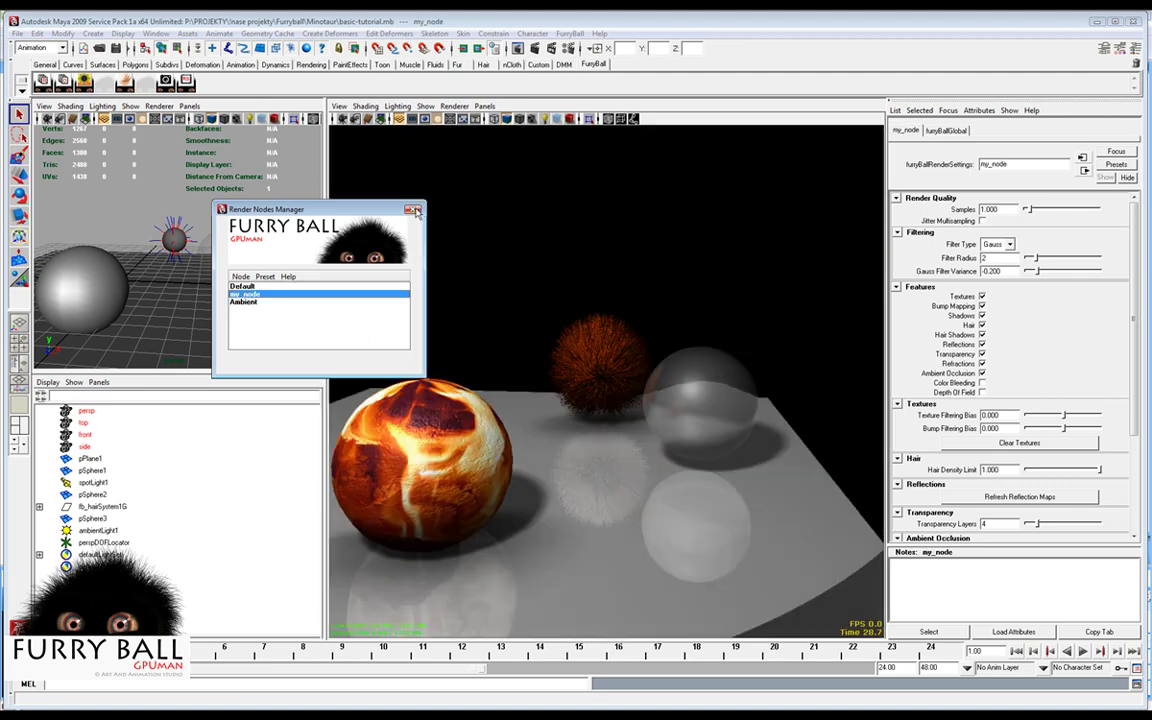
Close the Render Nodes Manager and display the Hair Guides and Hair Curves settings of the hairy sphere's hair node.
click(412, 210)
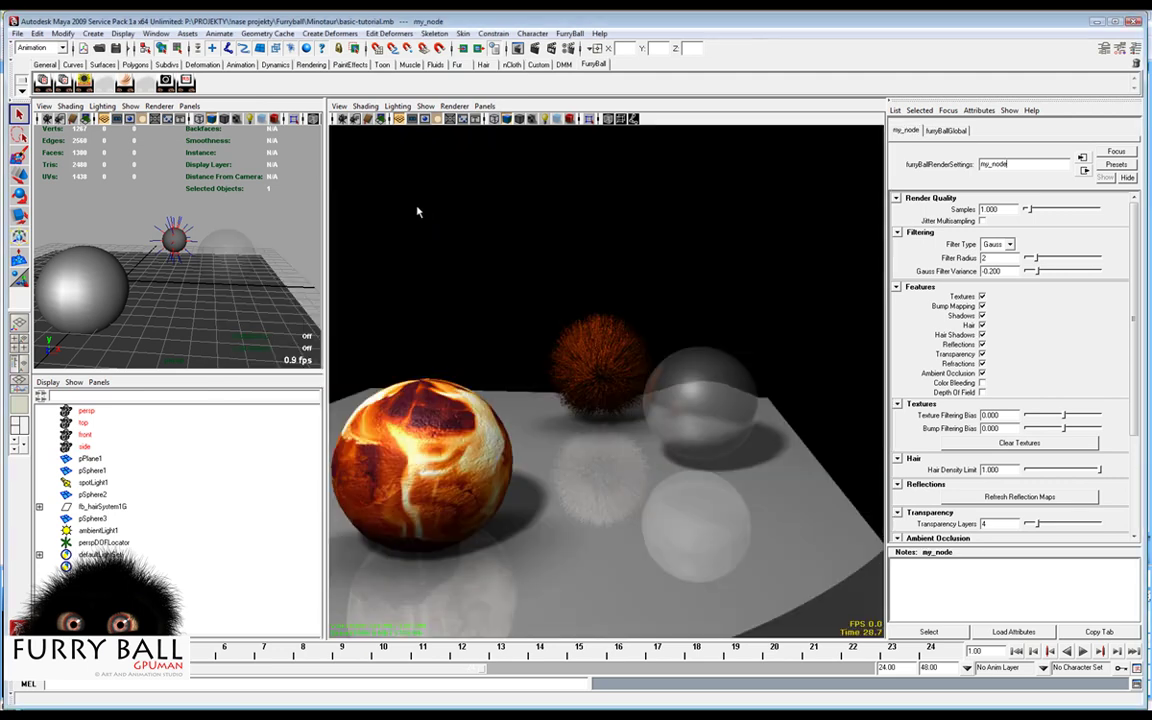
click(161, 207)
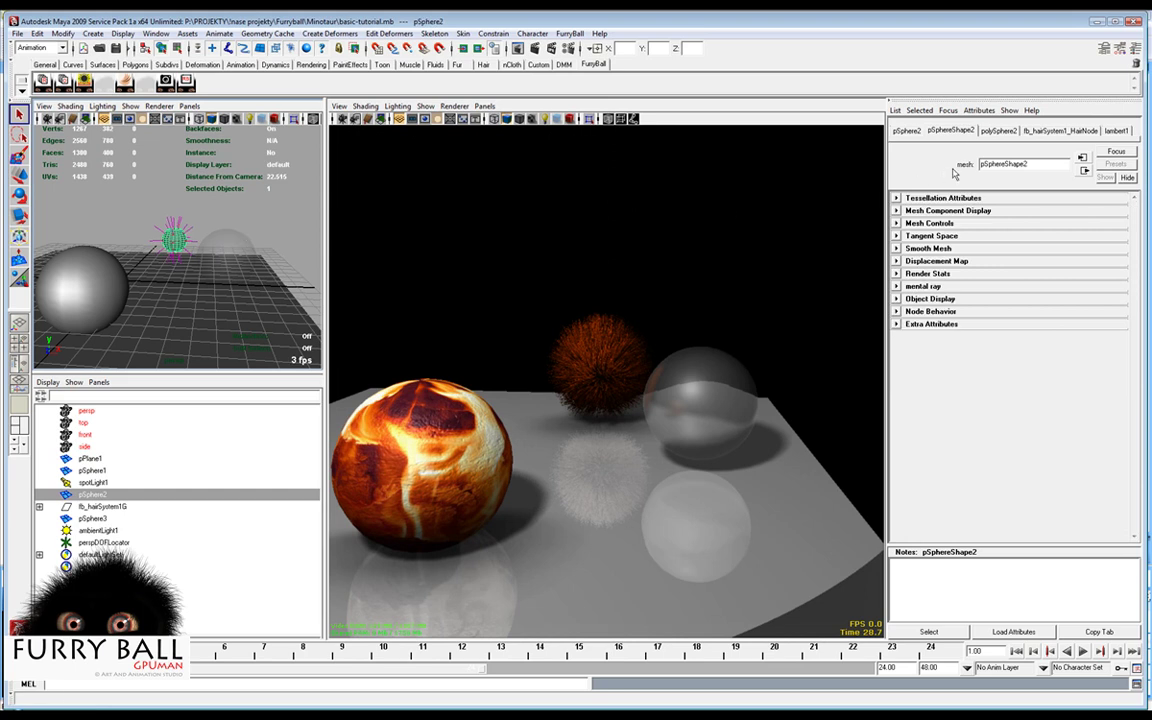
click(1060, 130)
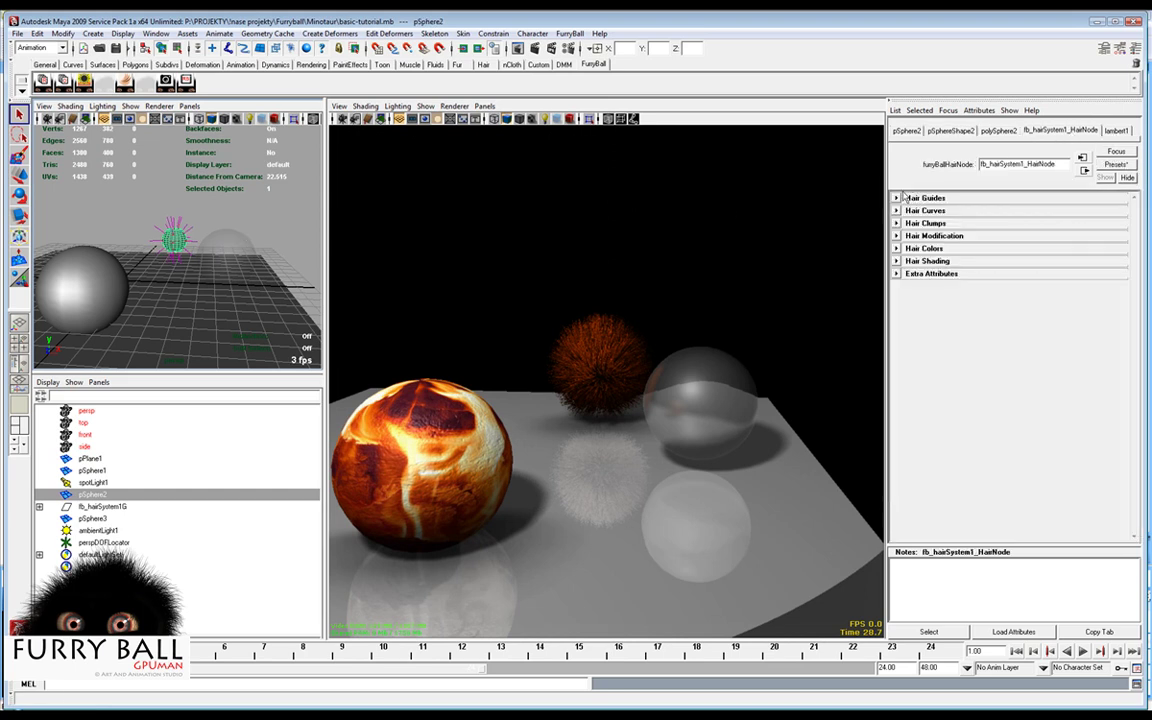
click(896, 198)
click(897, 238)
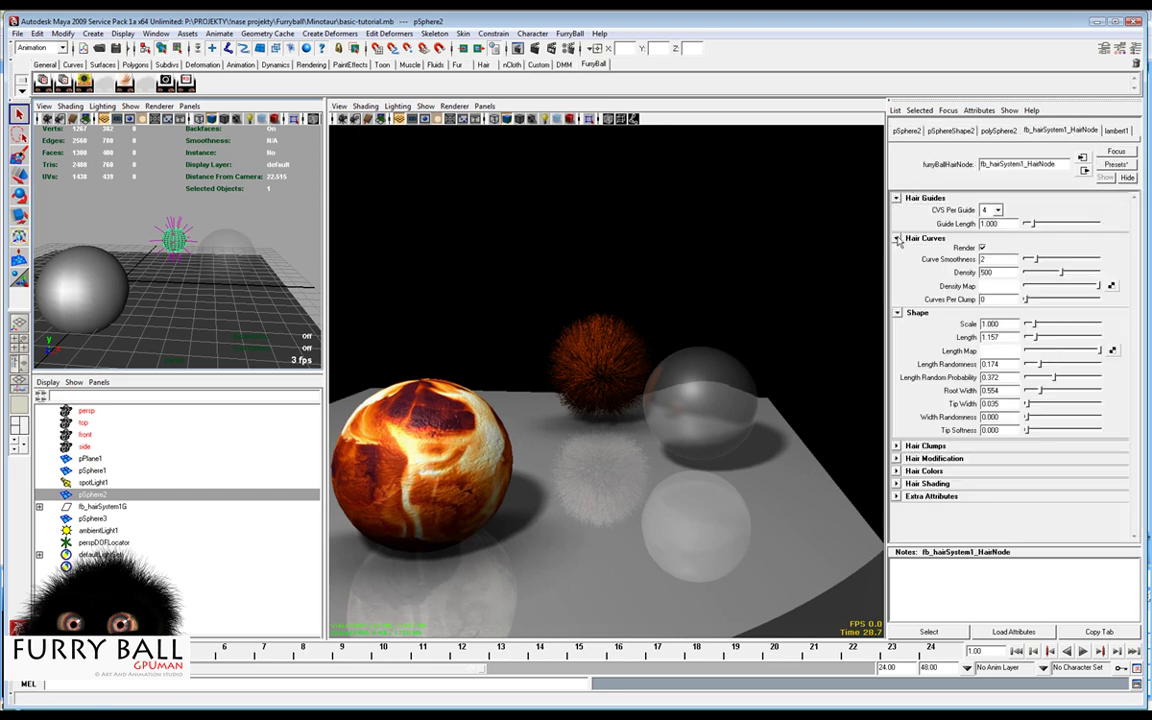
Save the hair node's attributes as a preset named myhair.
click(1115, 164)
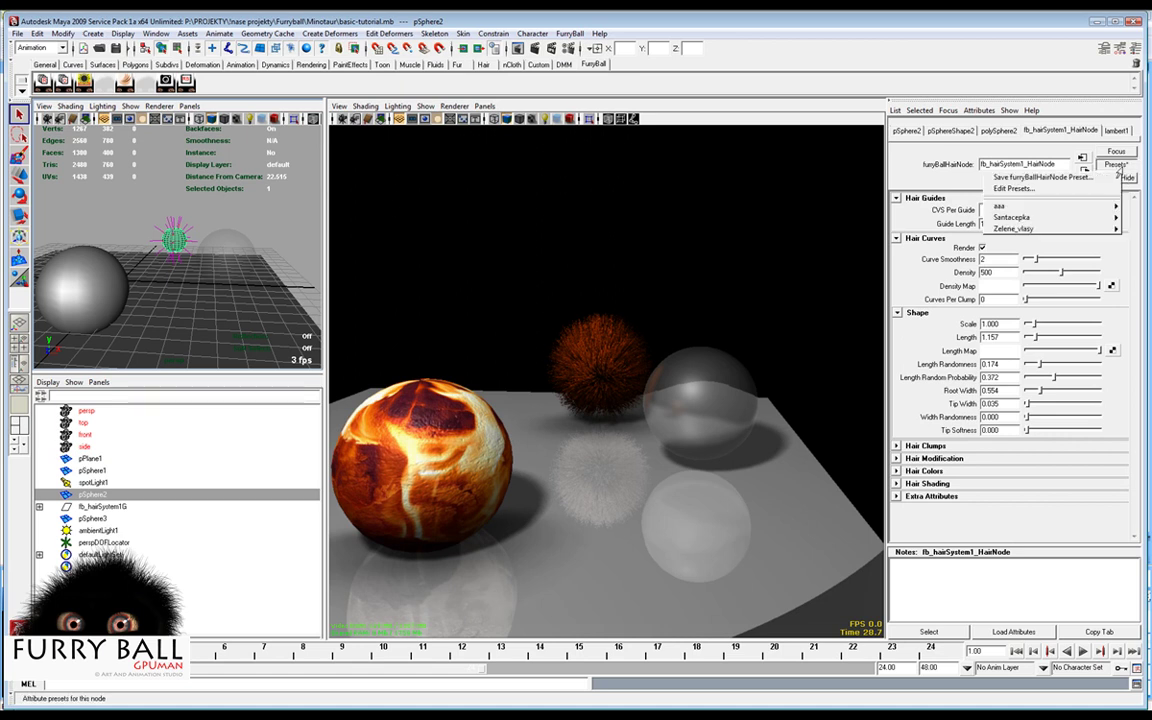
click(1060, 180)
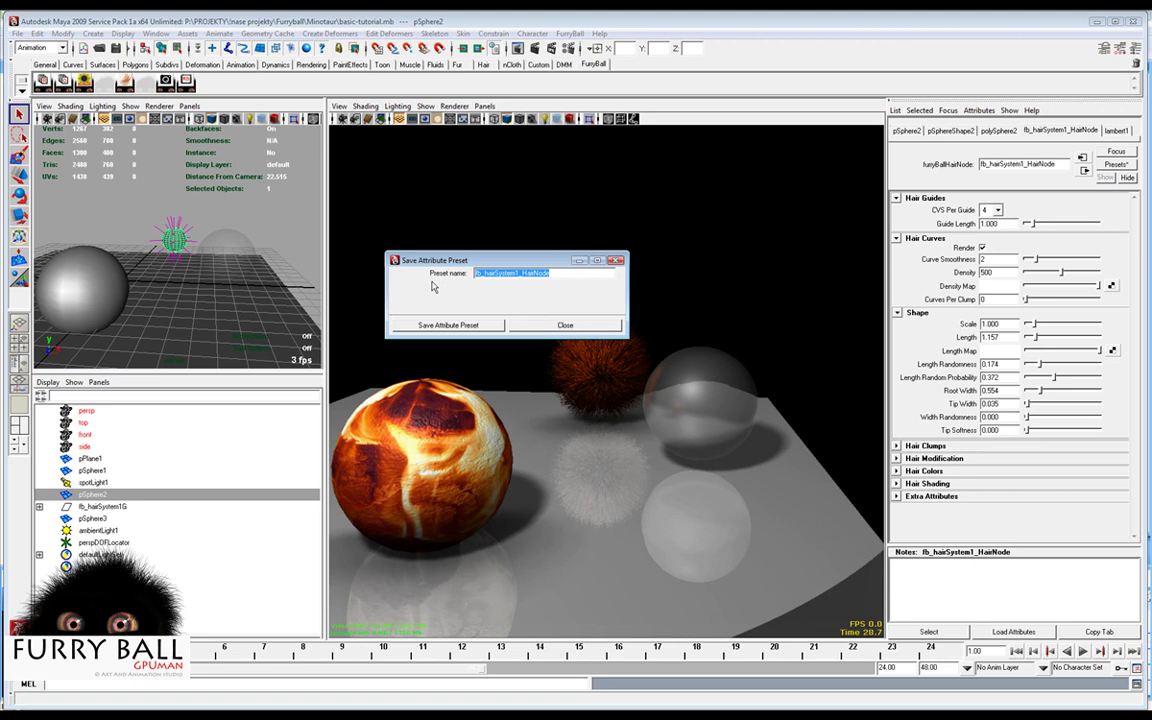
text(my hair)
key(Return)
click(432, 325)
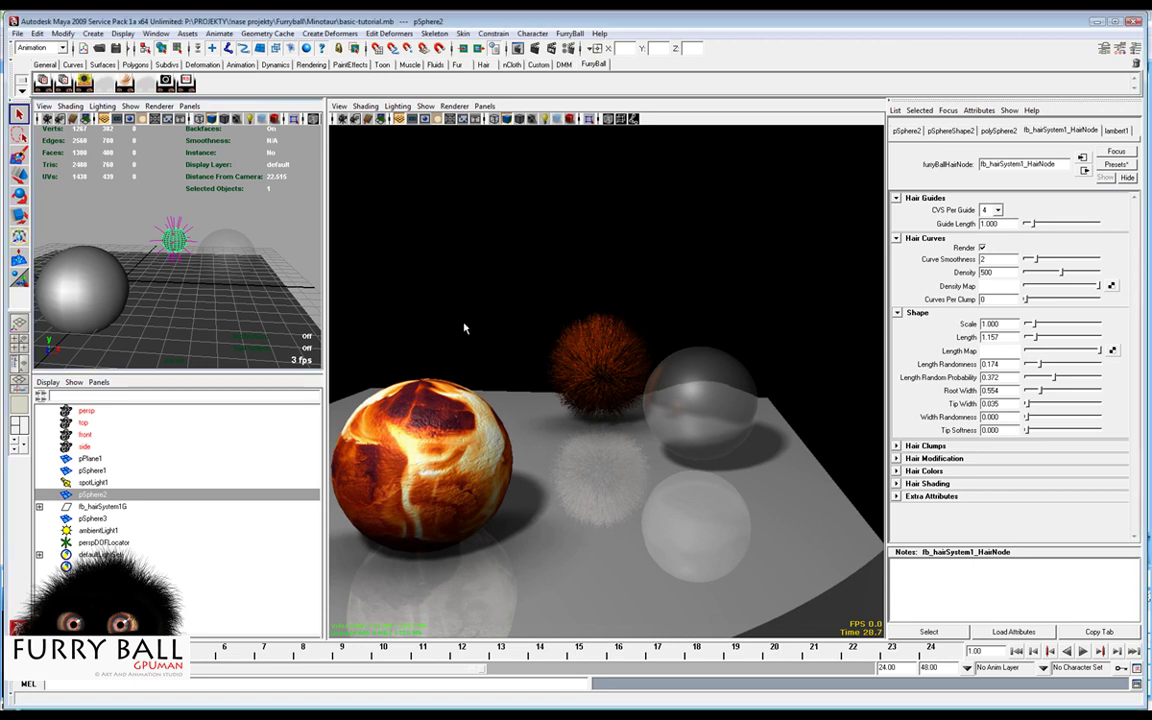
Try replacing the hair node's settings with the Santacepka preset, followed by the Zelene_vlasy preset.
click(1117, 166)
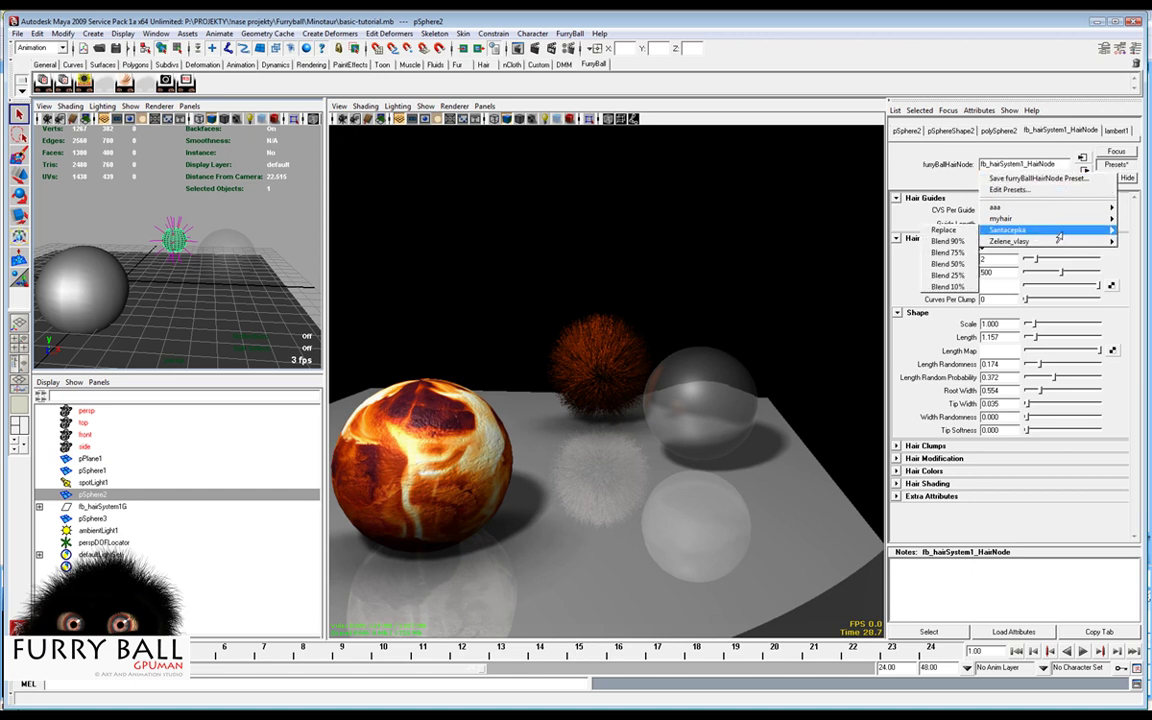
mouse_move(998, 243)
click(945, 247)
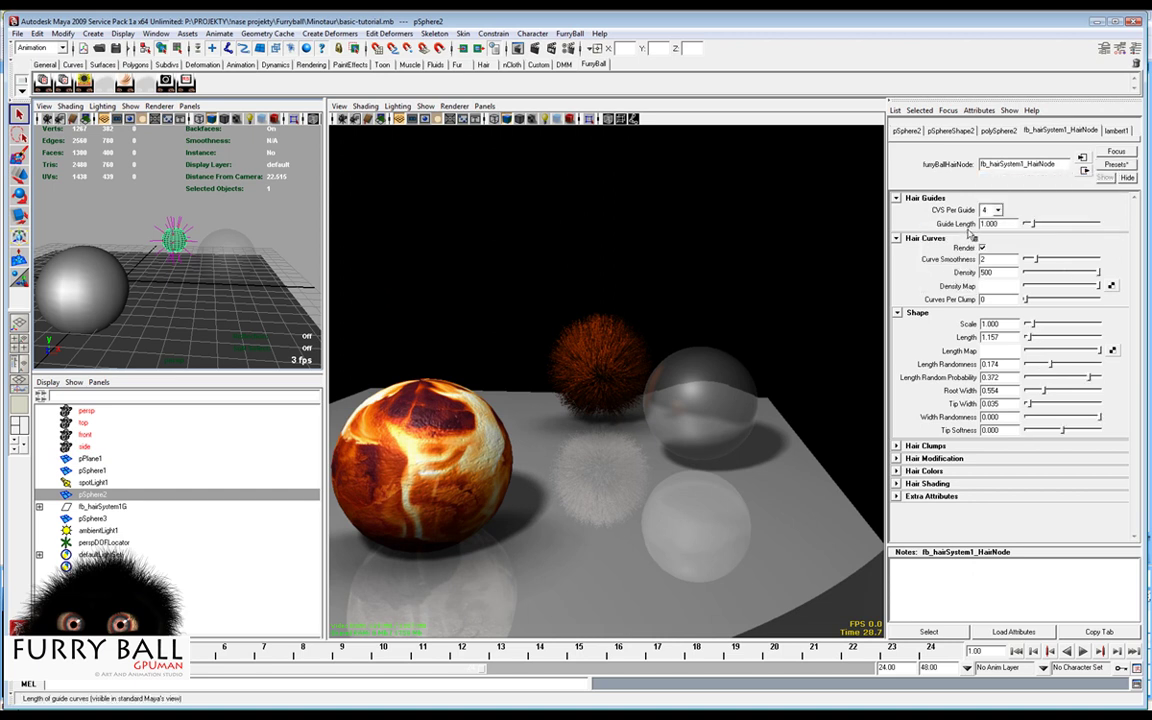
click(1115, 164)
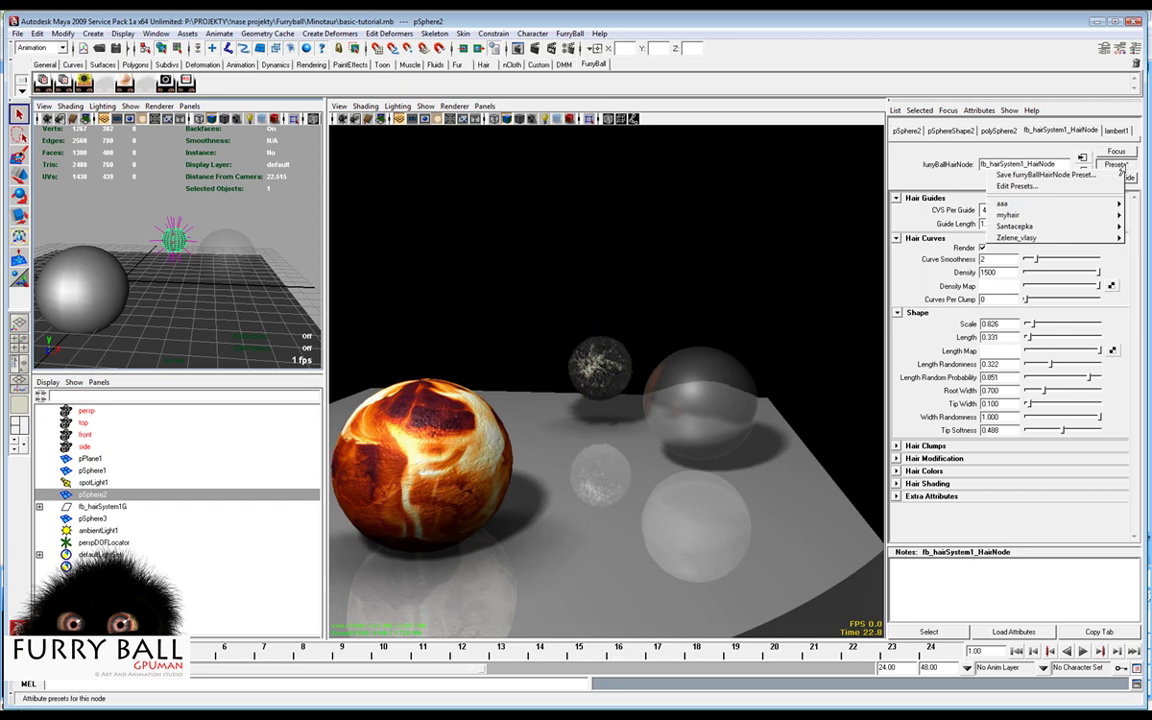
mouse_move(1065, 245)
click(951, 237)
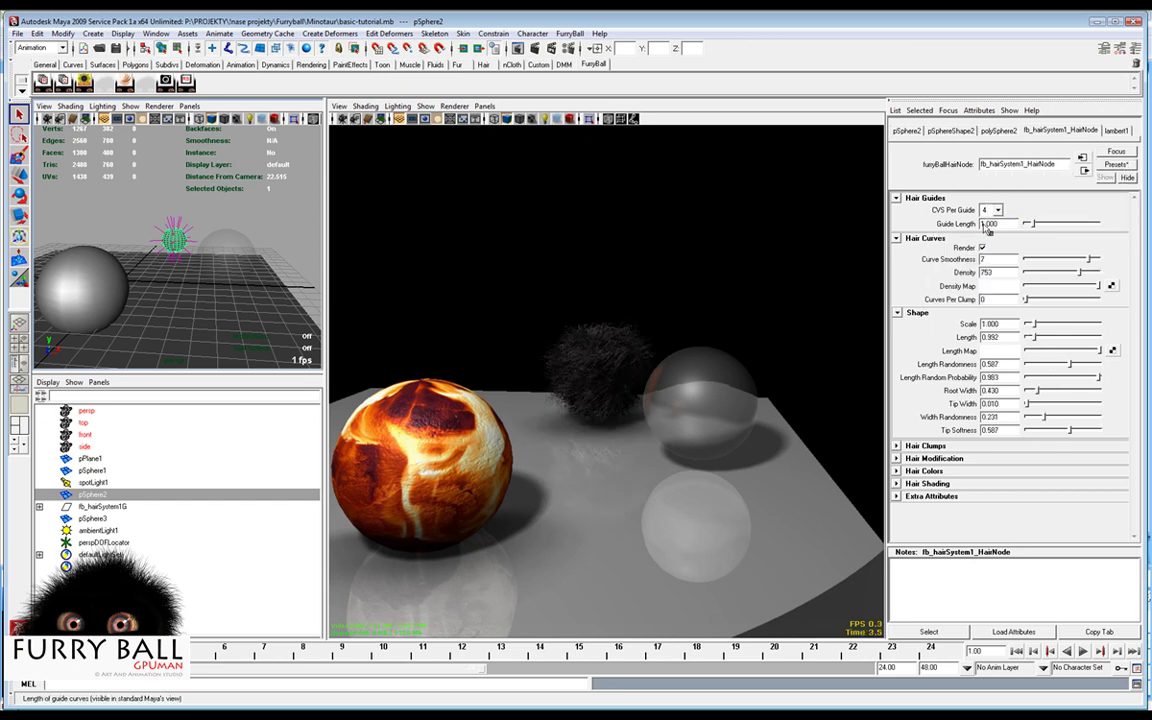
Try replacing the hair node's settings with the aaa preset.
scroll(615, 393, up, 3)
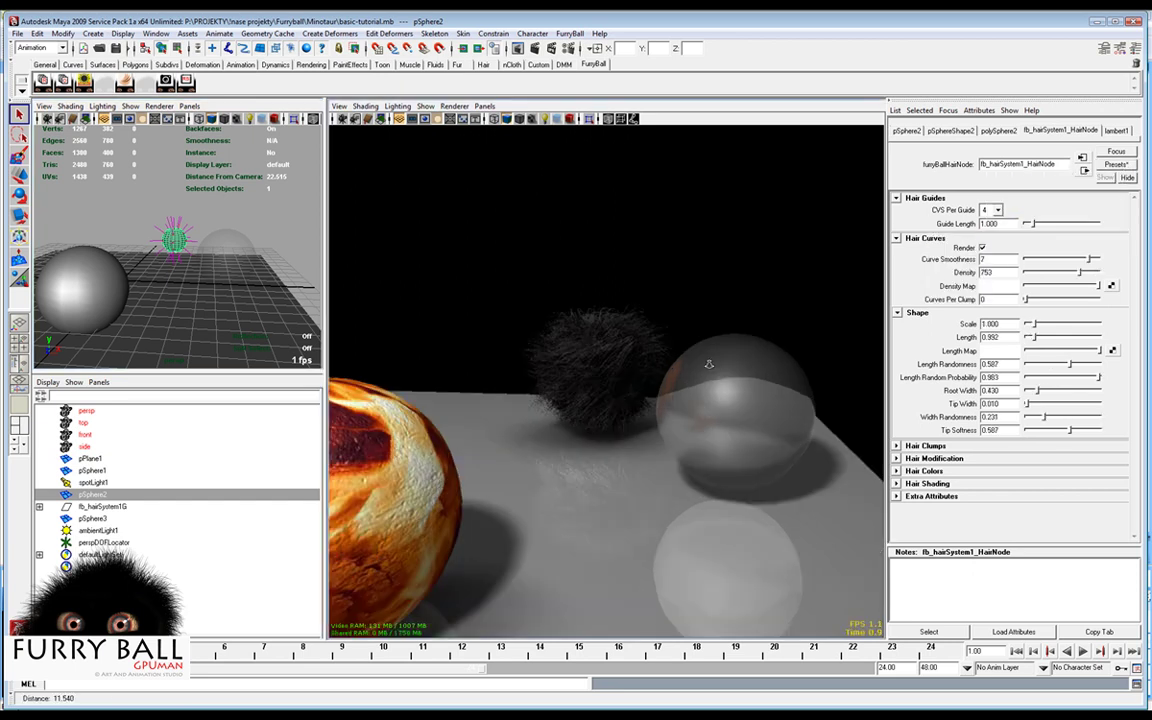
click(1114, 165)
mouse_move(1005, 201)
click(860, 200)
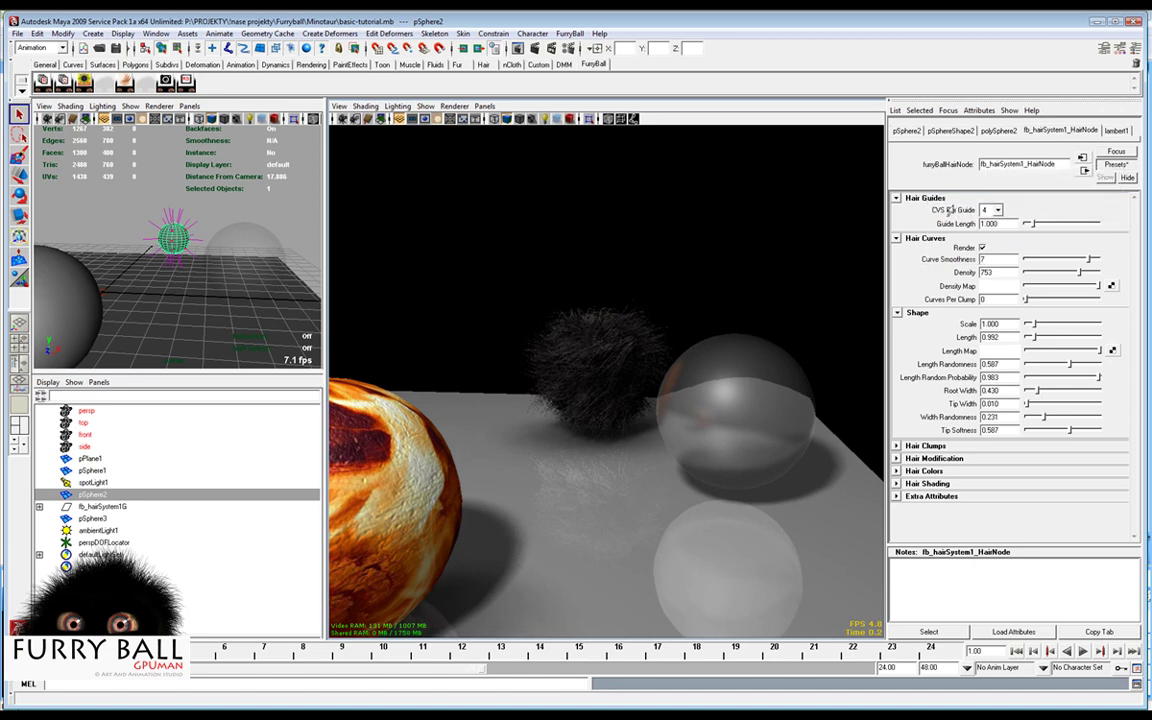
Replace the hair node's settings with the saved myhair preset.
click(1114, 165)
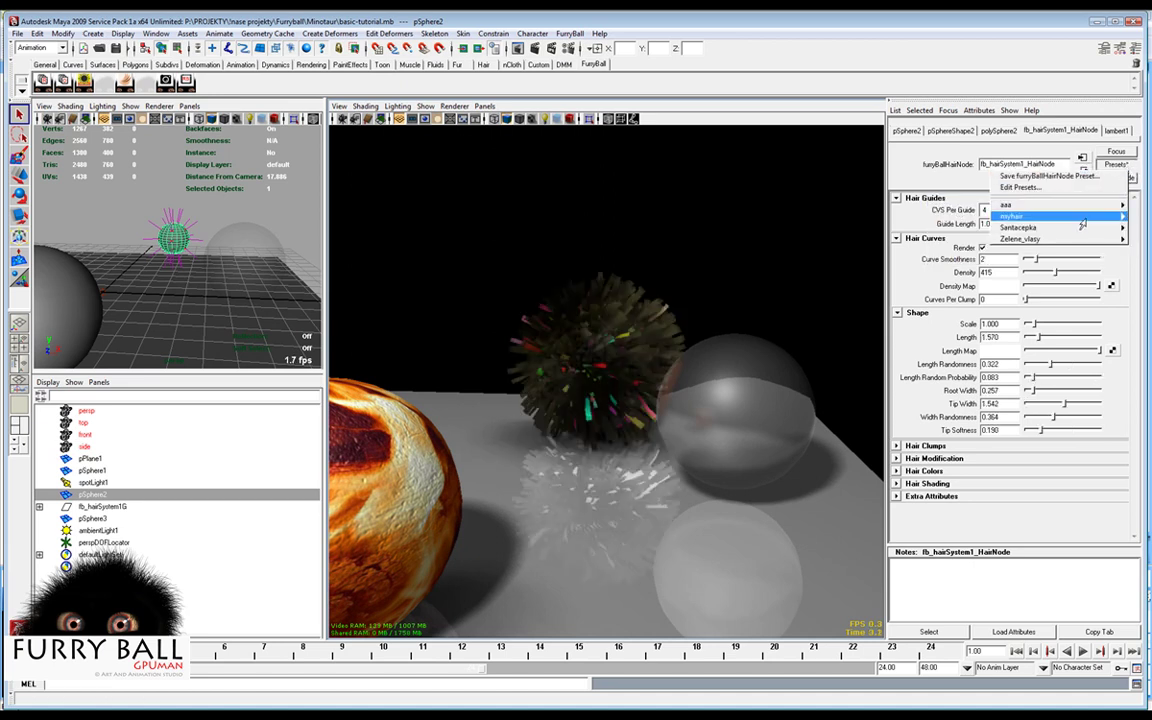
mouse_move(1029, 218)
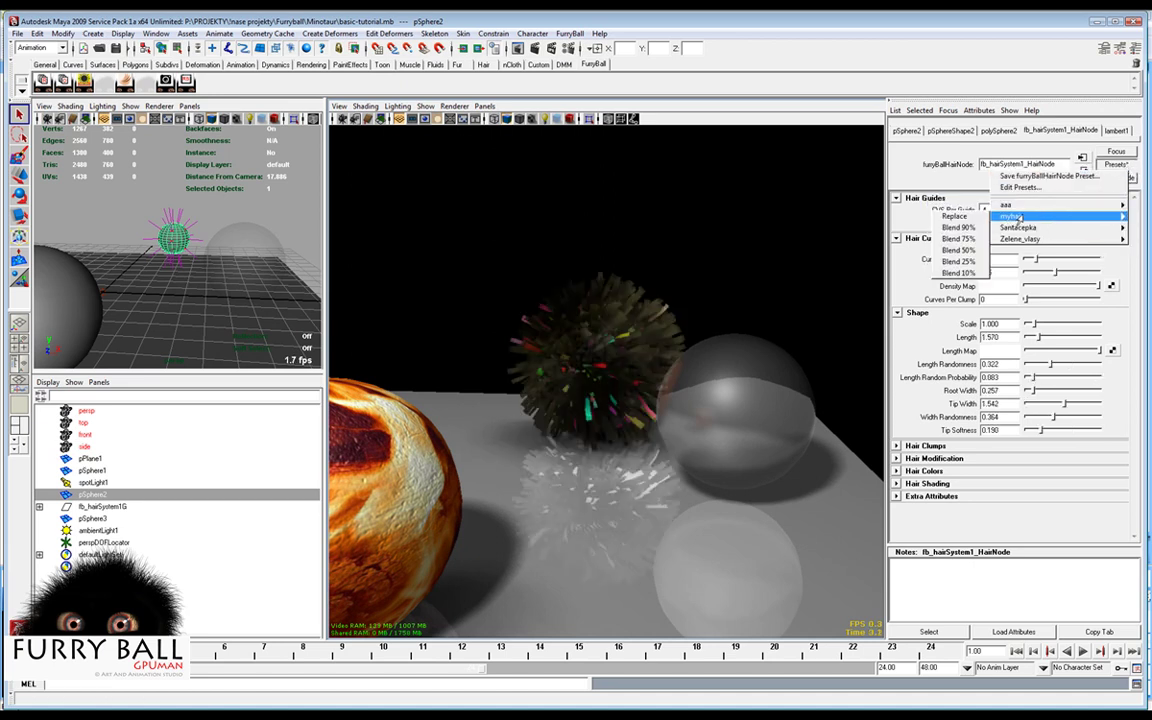
click(968, 217)
scroll(604, 378, down, 3)
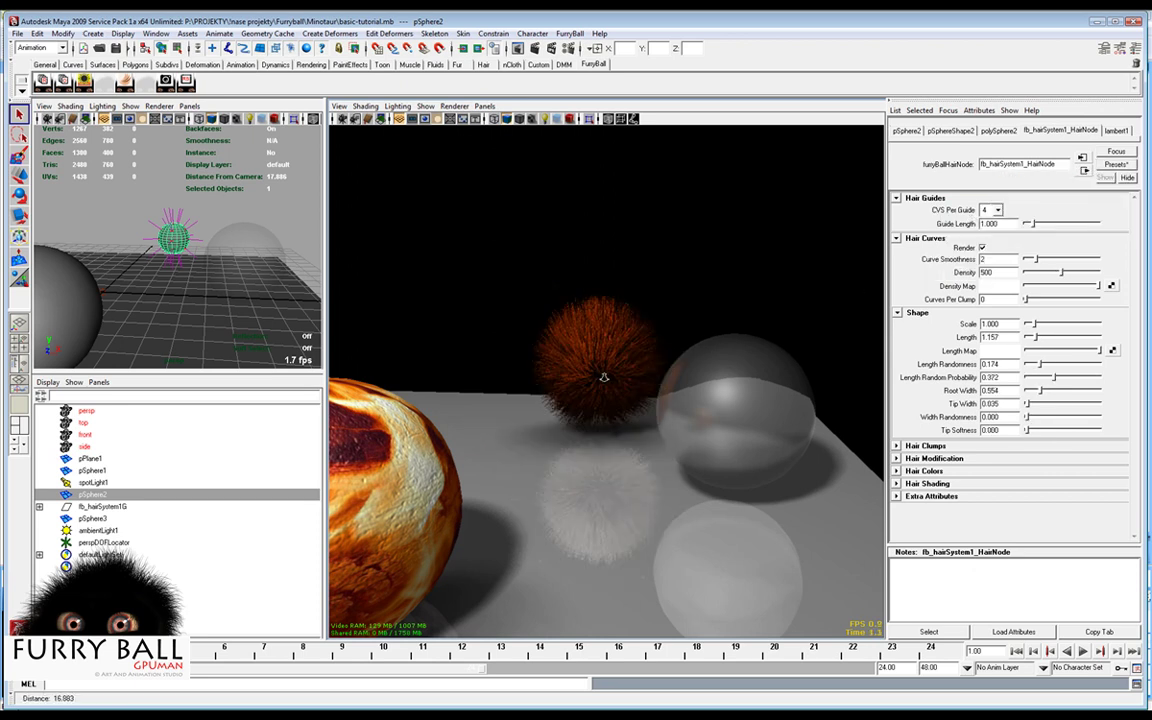
alt+drag(693, 413, 650, 413)
alt+right_drag(707, 406, 740, 405)
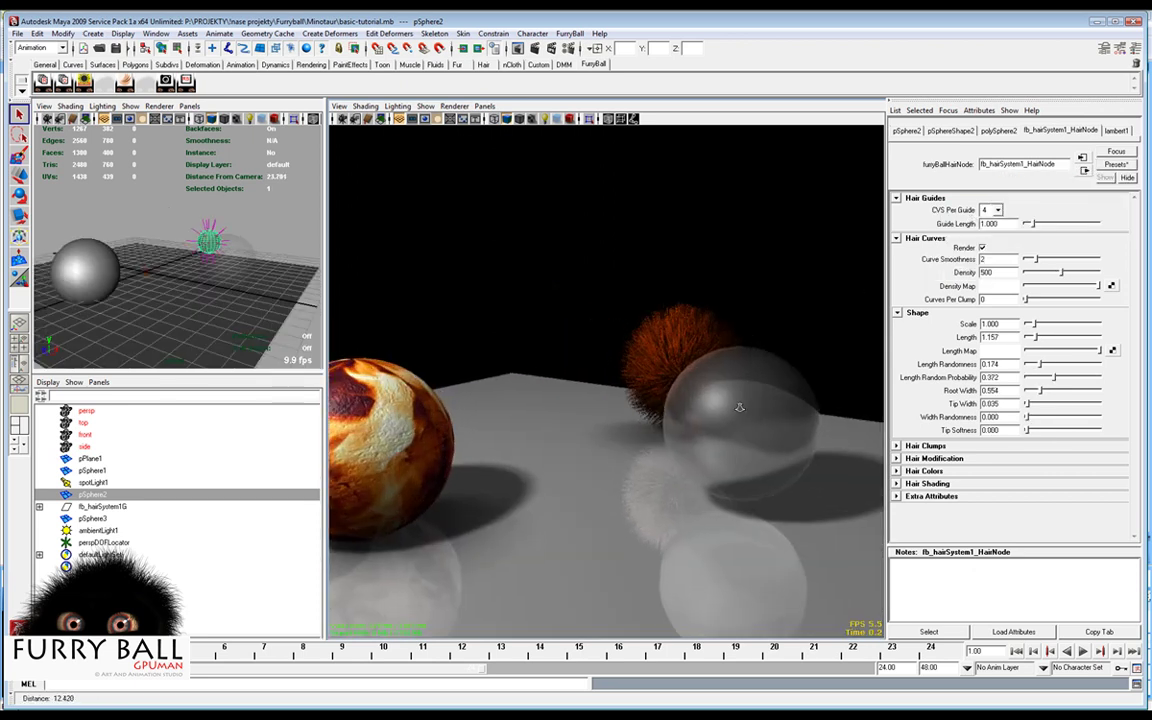